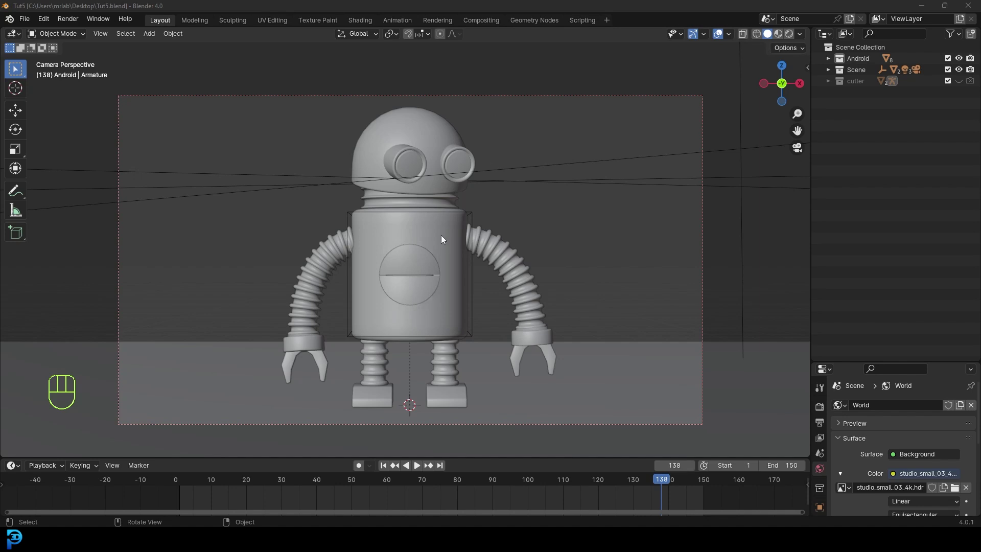
Box-select the rig lines in the viewport
scroll(593, 225, "down", 5)
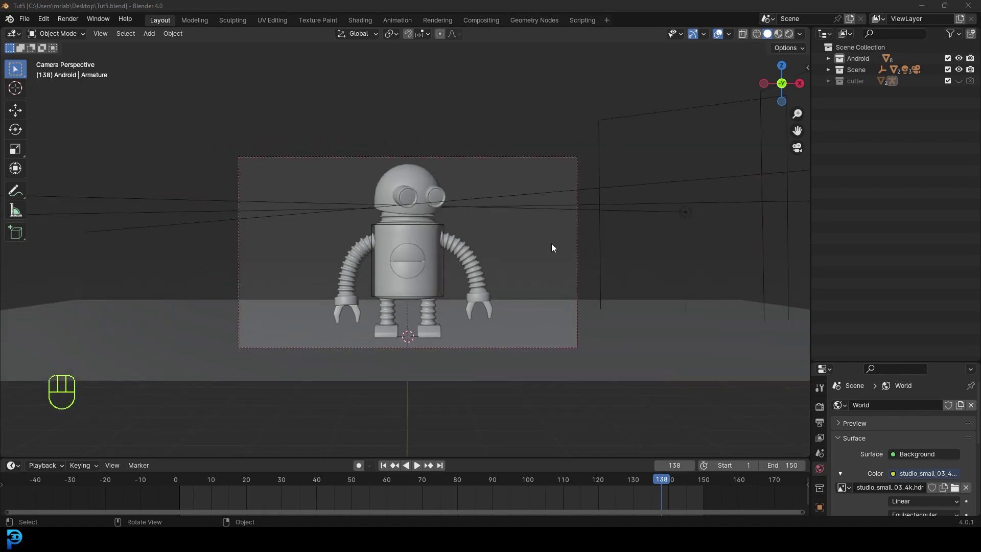
key("ctrl+b")
left_click_drag(548, 230, 531, 180)
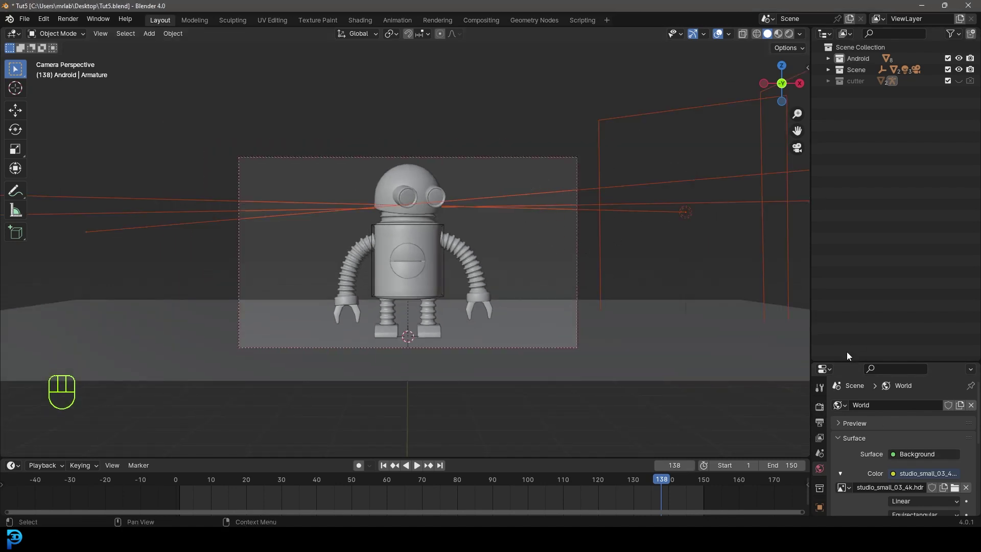
Enlarge the Properties area to show the Cycles GPU render settings, then select the robot's head
left_click_drag(847, 360, 847, 144)
left_click(820, 188)
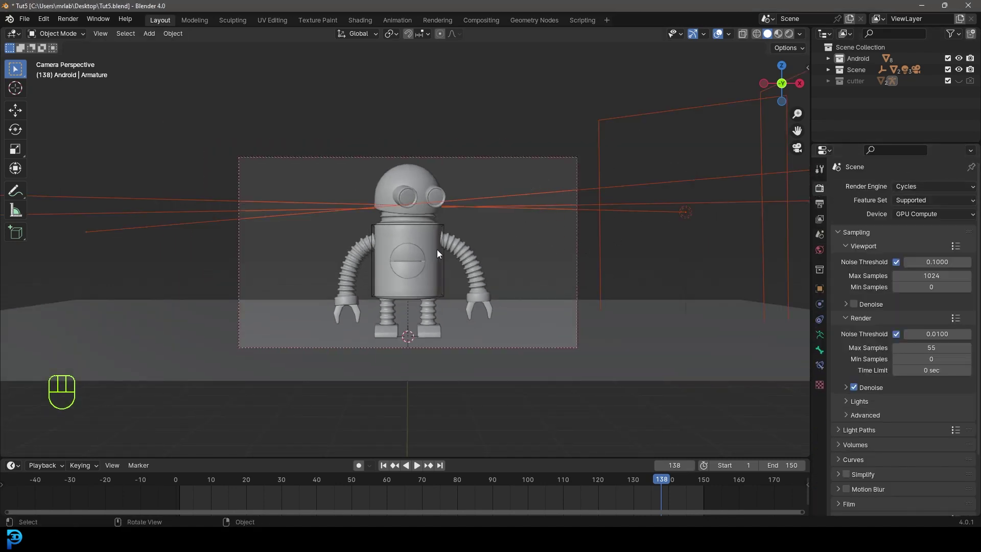
left_click(459, 157)
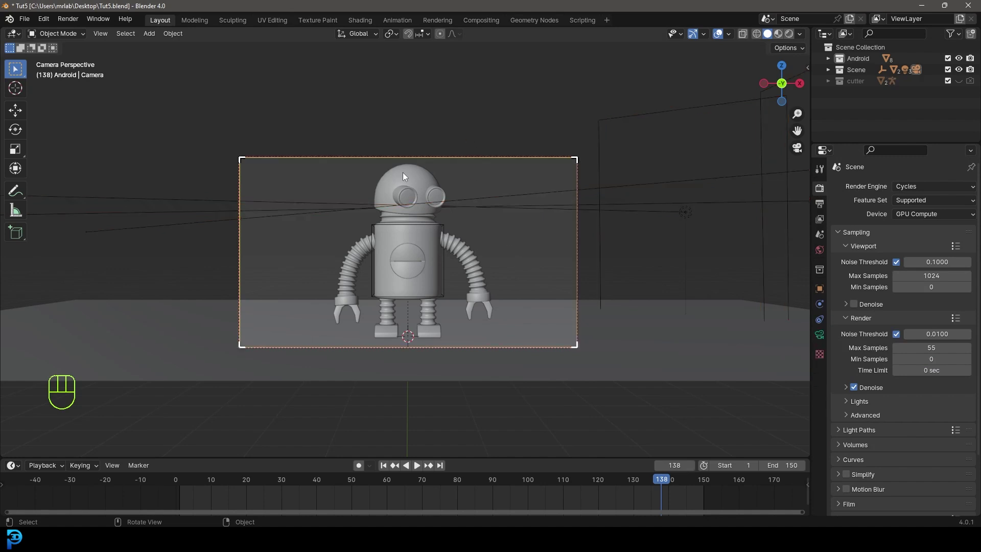
left_click(403, 173)
Give the head a new material named 'main body paint' with a green viewport colour
scroll(442, 161, "up", 3)
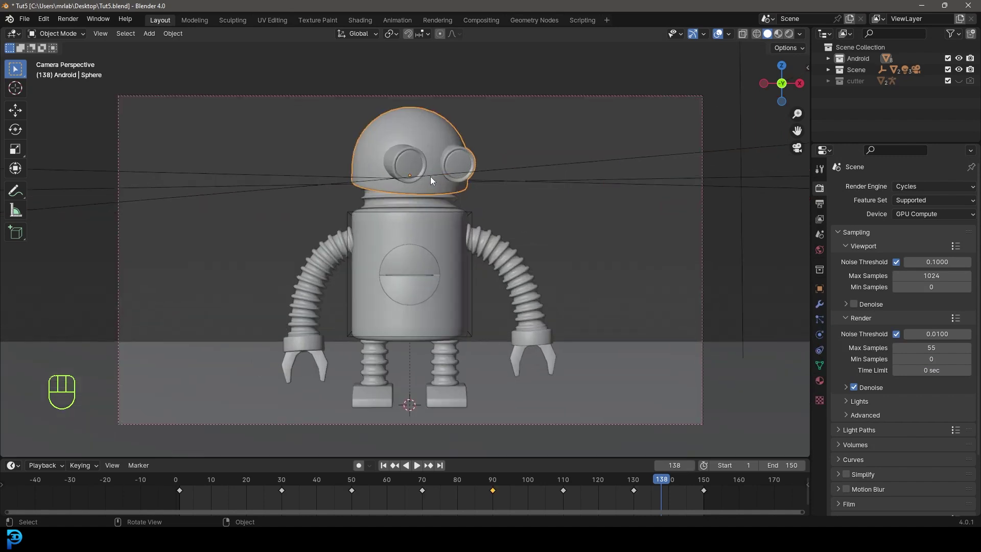
left_click(819, 381)
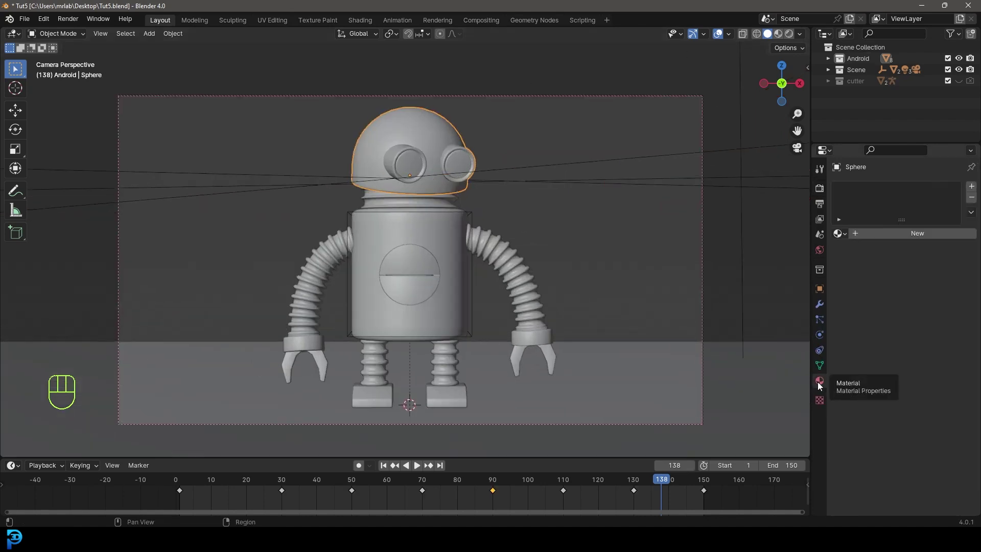
left_click(897, 228)
double_click(900, 231)
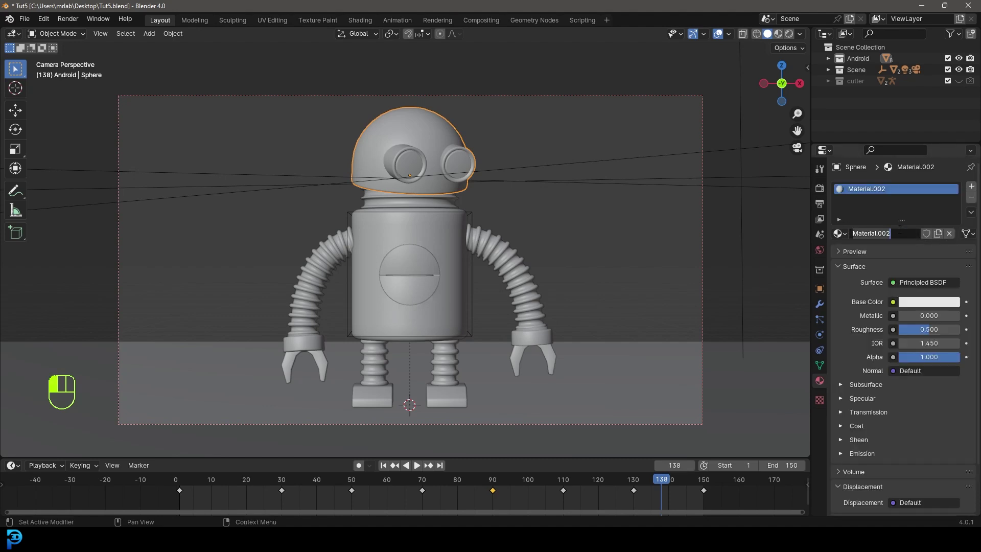
type("main body paint")
key("Return")
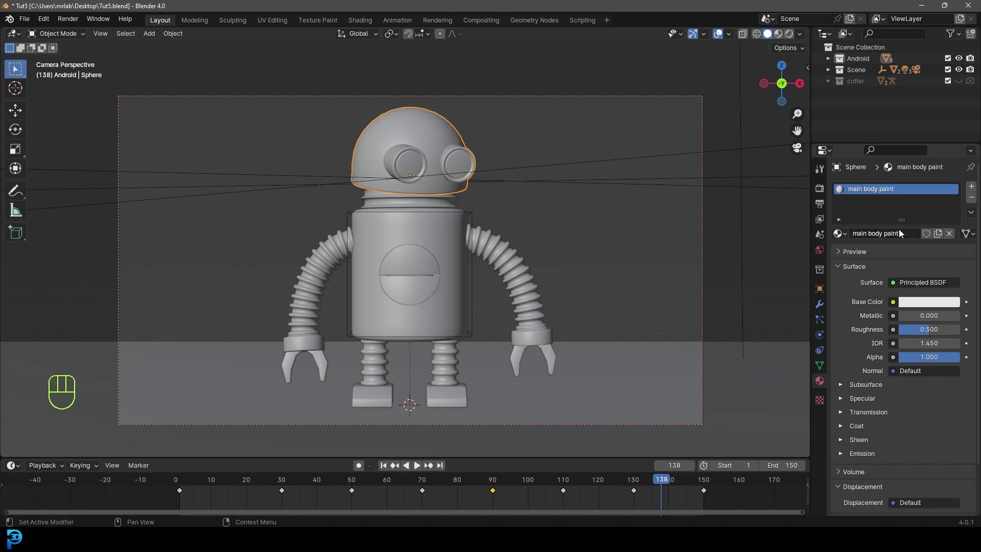
left_click(850, 268)
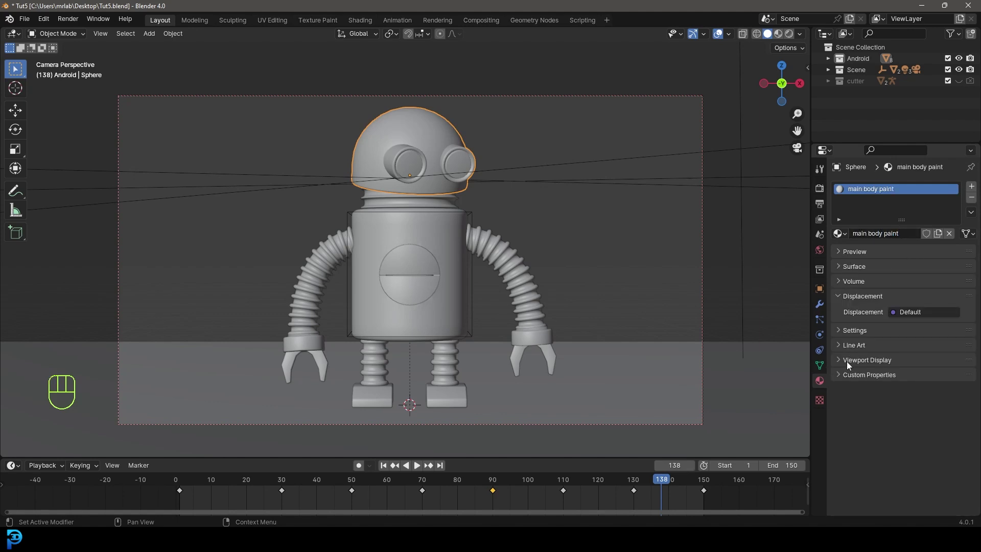
left_click(849, 361)
left_click(917, 378)
left_click(865, 258)
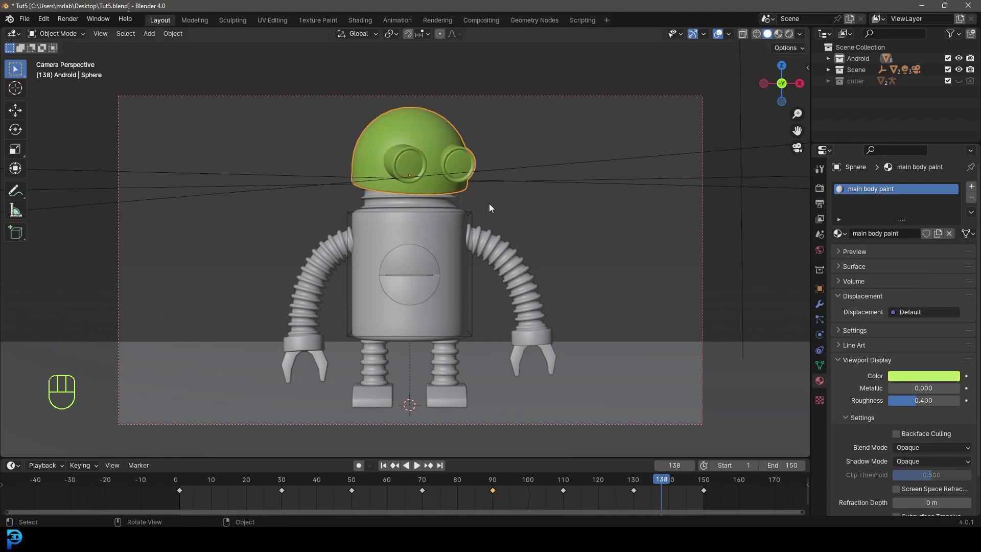
Assign the 'main body paint' material to the body cylinder
left_click(442, 229)
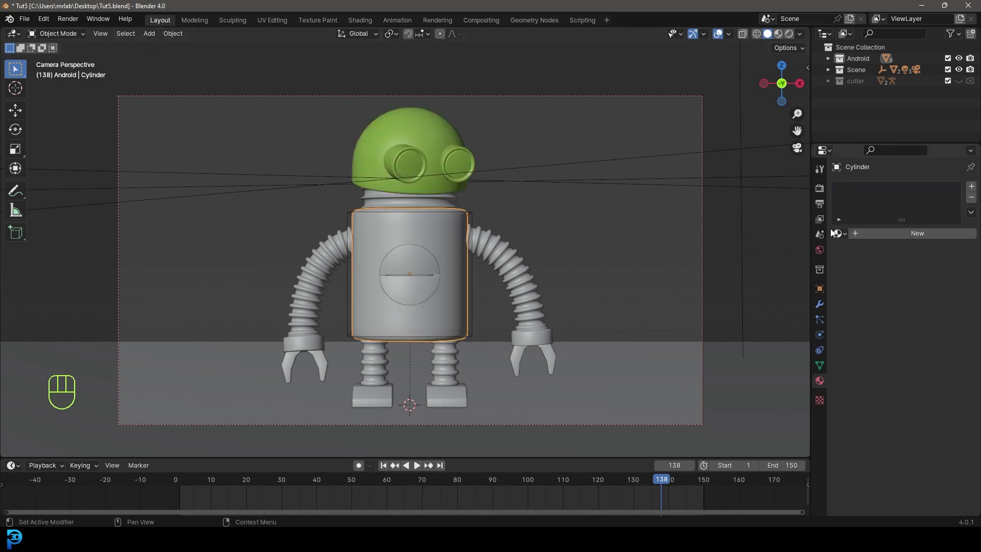
left_click(838, 233)
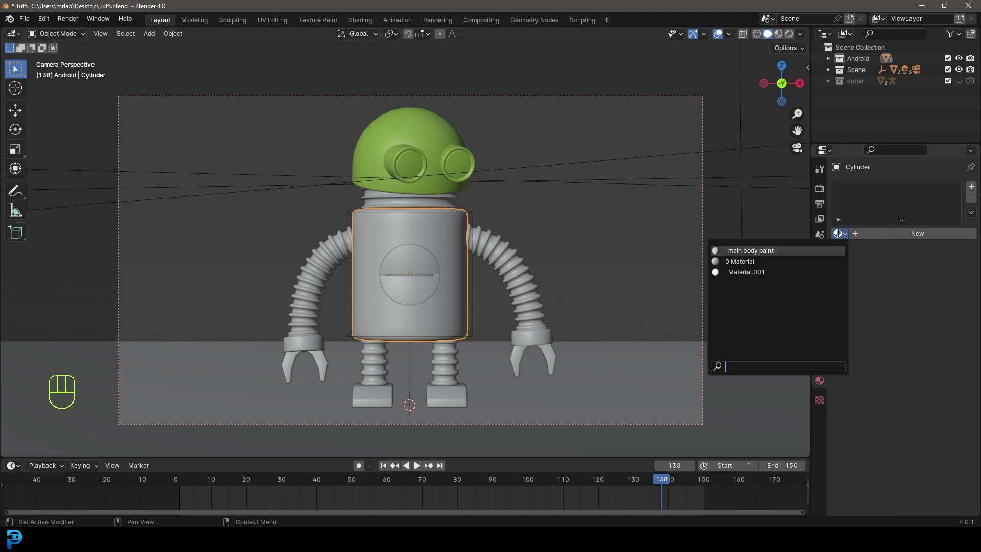
left_click(785, 251)
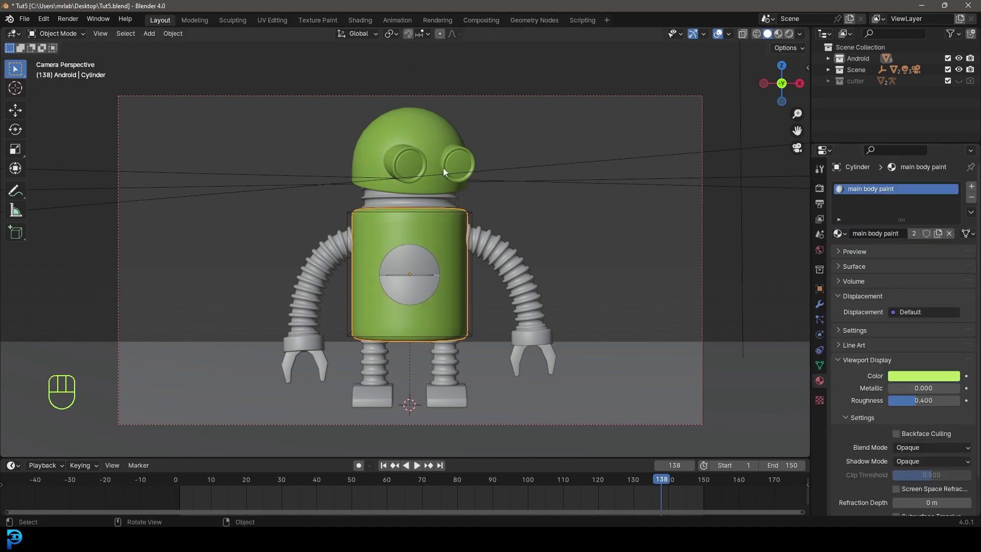
Give the neck ring a new near-black material named 'rubber'
left_click(409, 204)
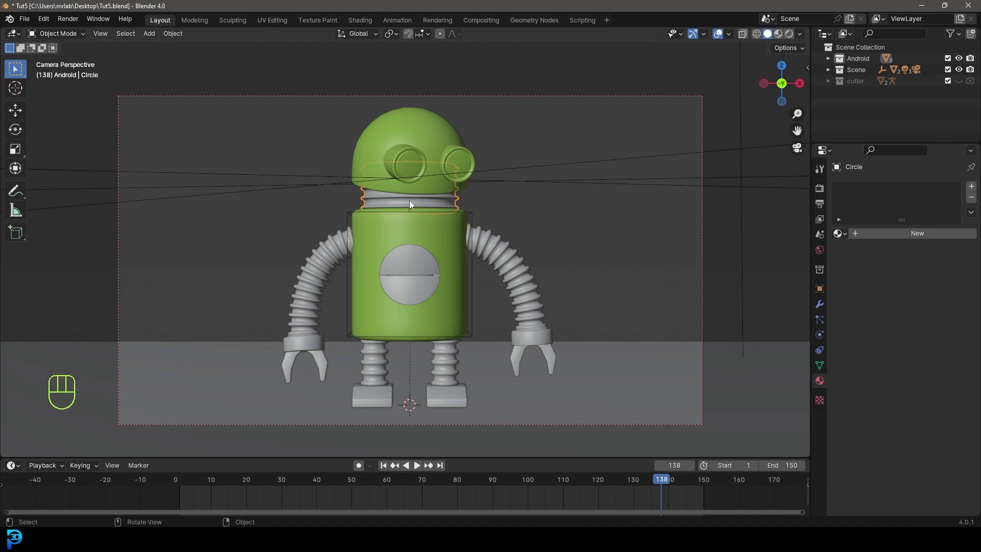
left_click(888, 235)
double_click(874, 233)
type("rubber")
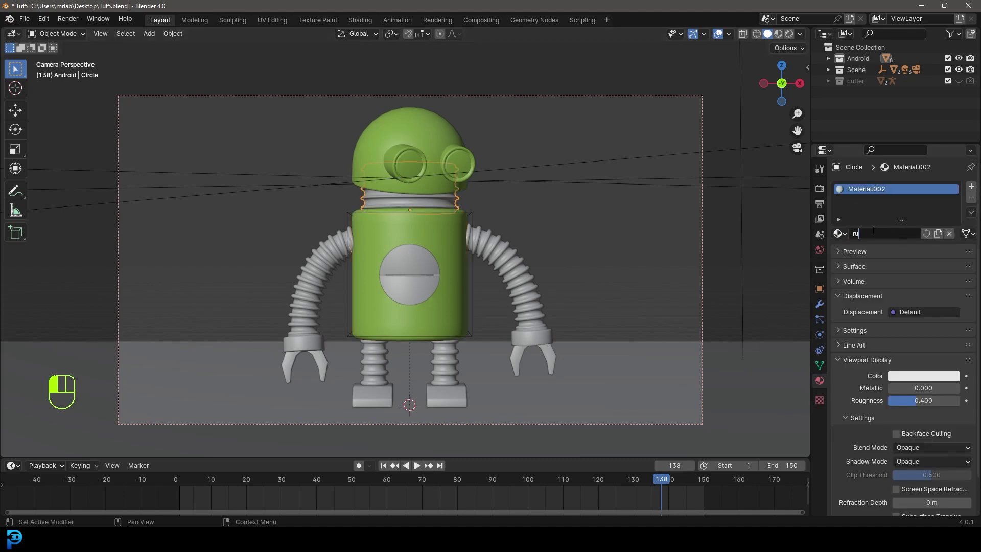
key("Return")
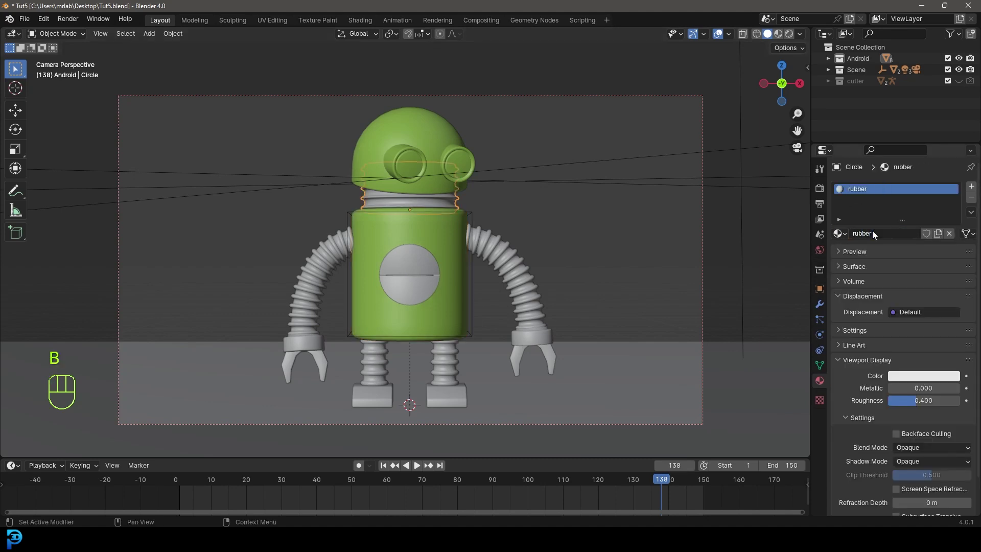
left_click(914, 376)
left_click(949, 270)
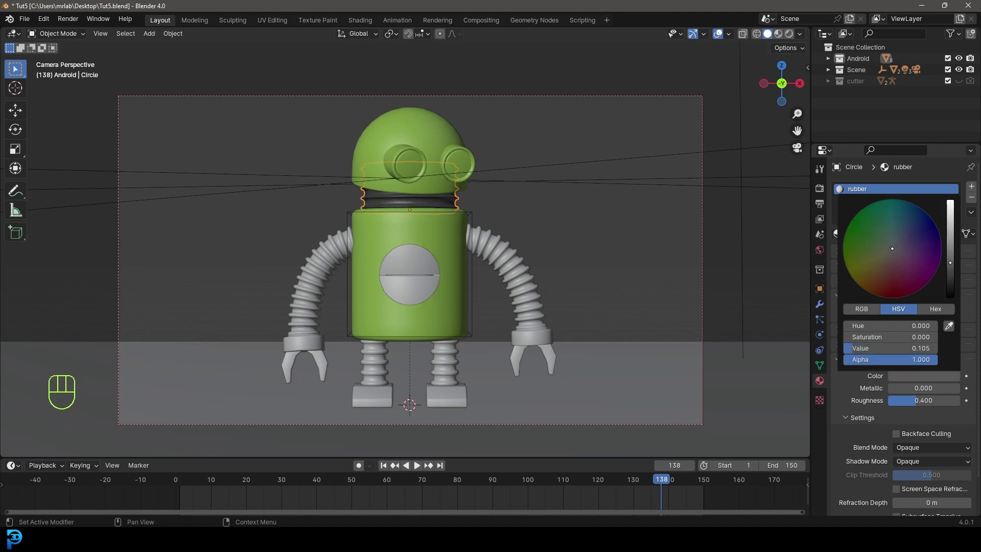
Assign 'rubber' to the arms and leg springs, then select the round chest door
key("alt+a")
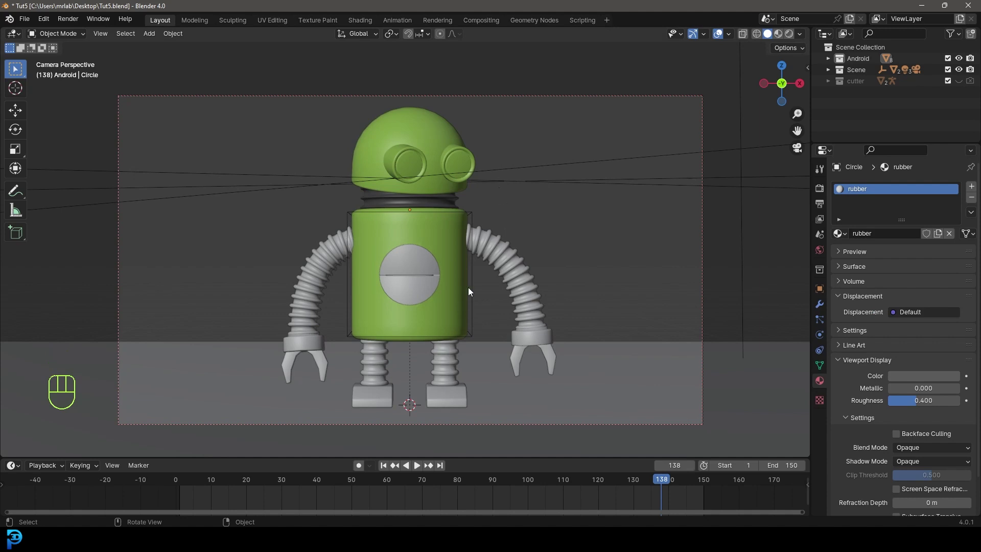
left_click(501, 256)
left_click(839, 233)
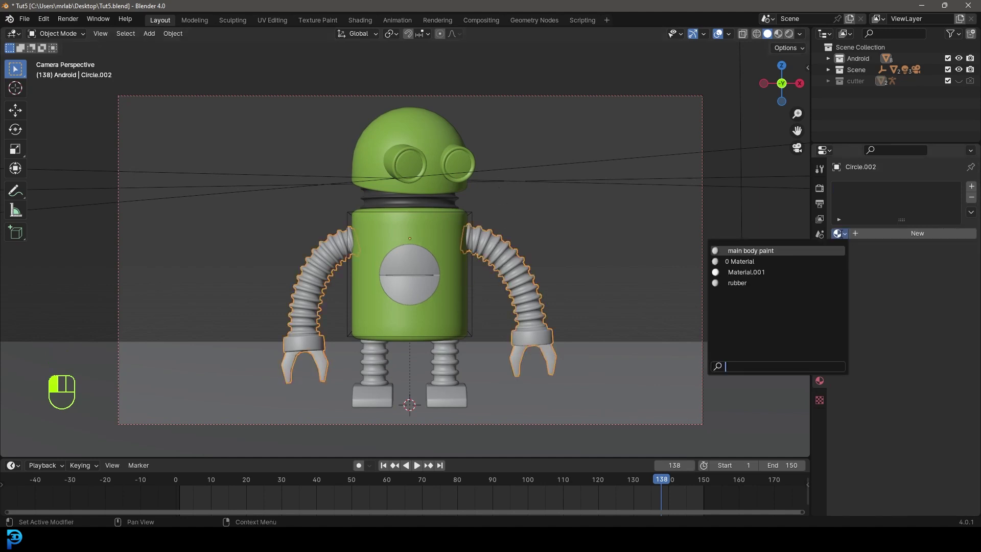
left_click(770, 282)
left_click(448, 358)
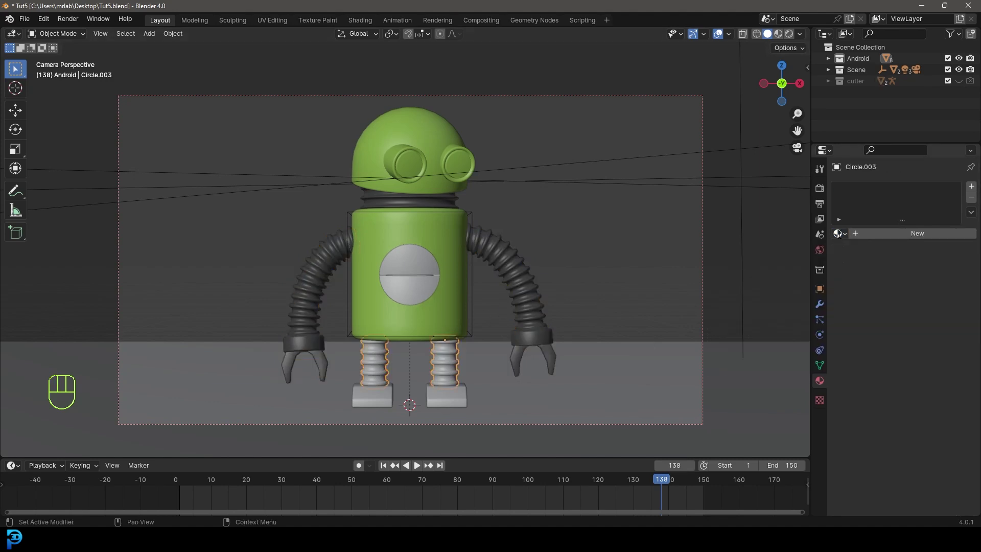
left_click(840, 234)
left_click(767, 283)
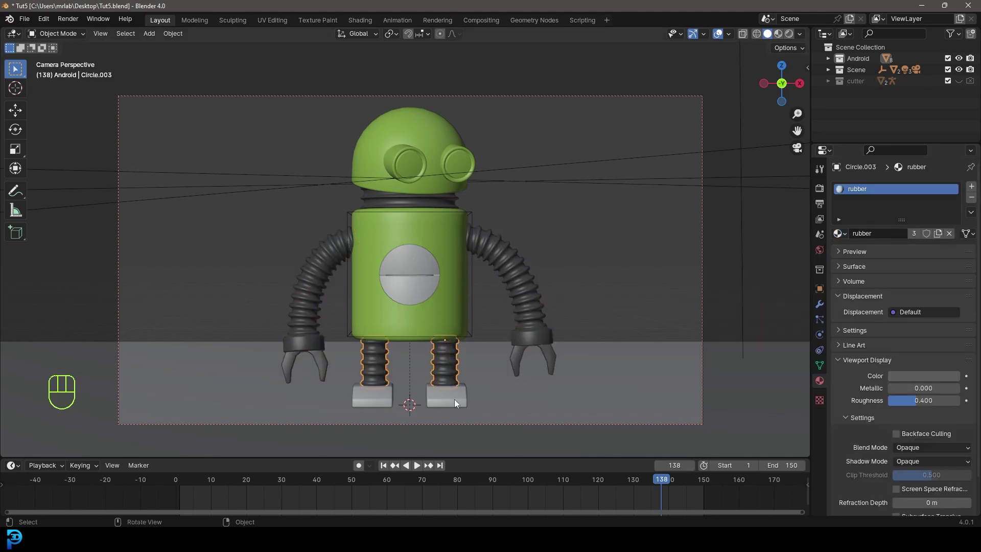
left_click(412, 268)
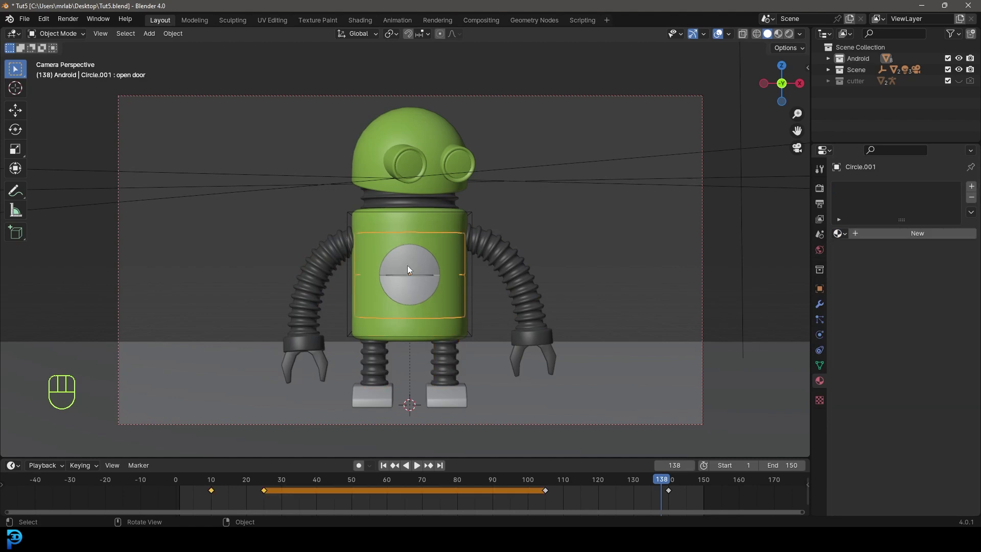
Give the chest door a new darker-green material named 'green 2'
scroll(407, 265, "up", 2)
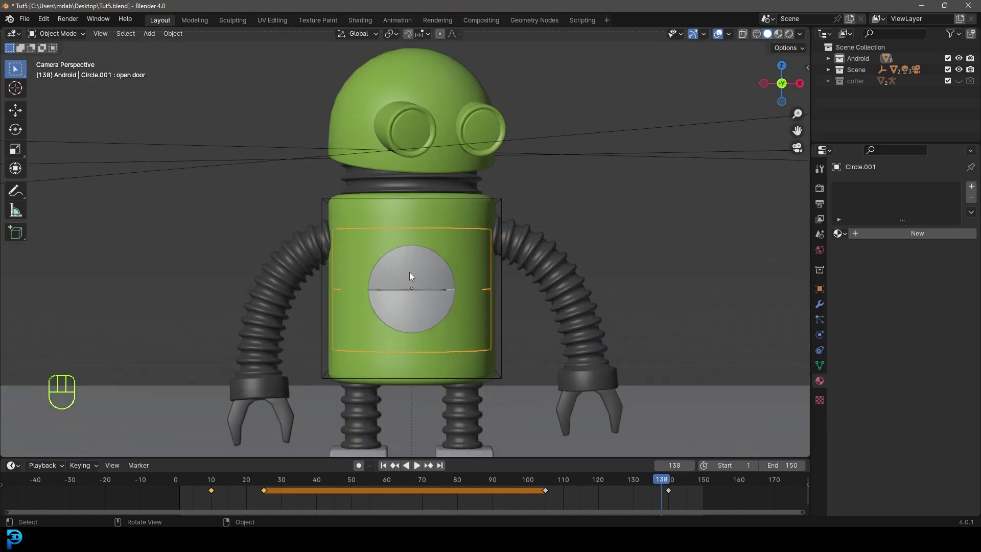
left_click(895, 233)
double_click(885, 233)
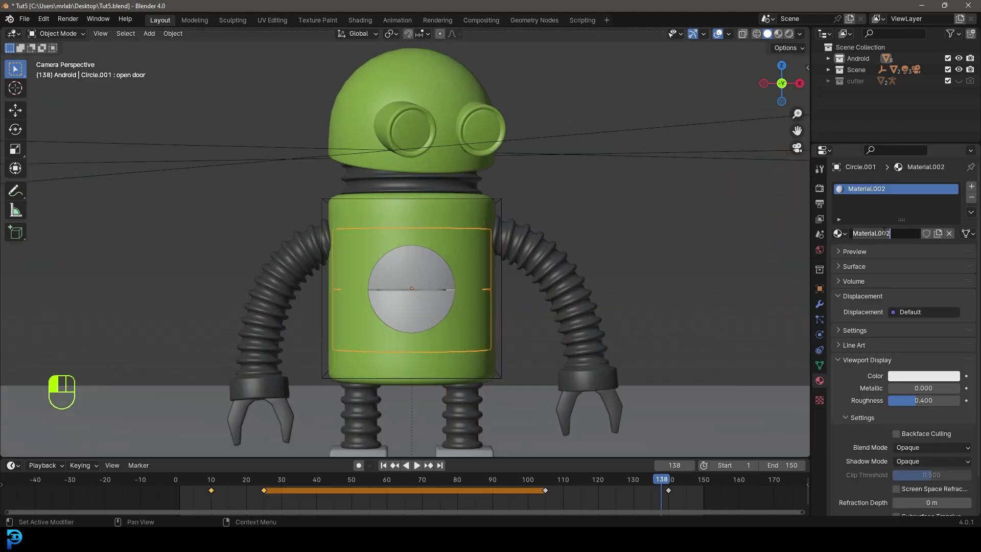
type("green 2")
key("Return")
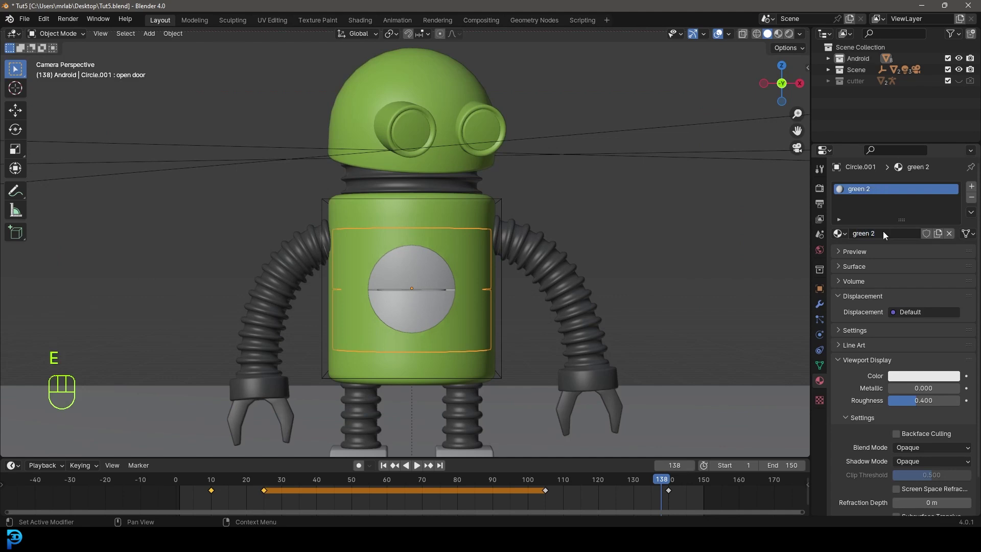
left_click(921, 376)
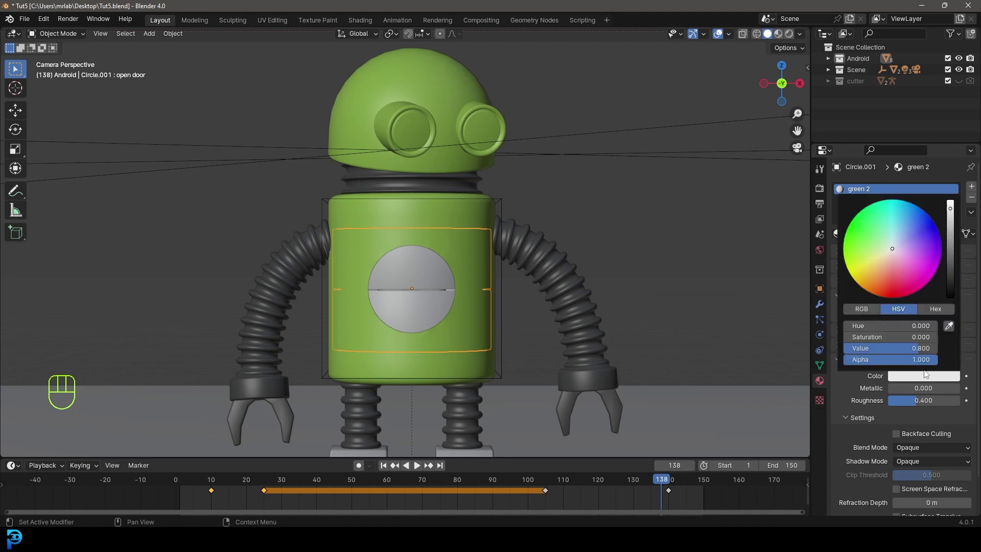
left_click_drag(870, 245, 861, 246)
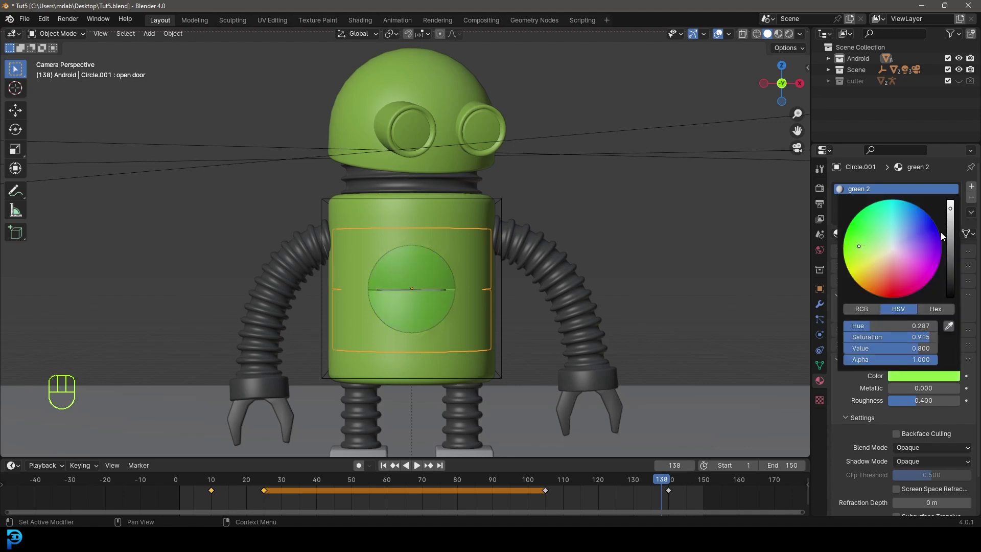
left_click_drag(950, 234, 950, 224)
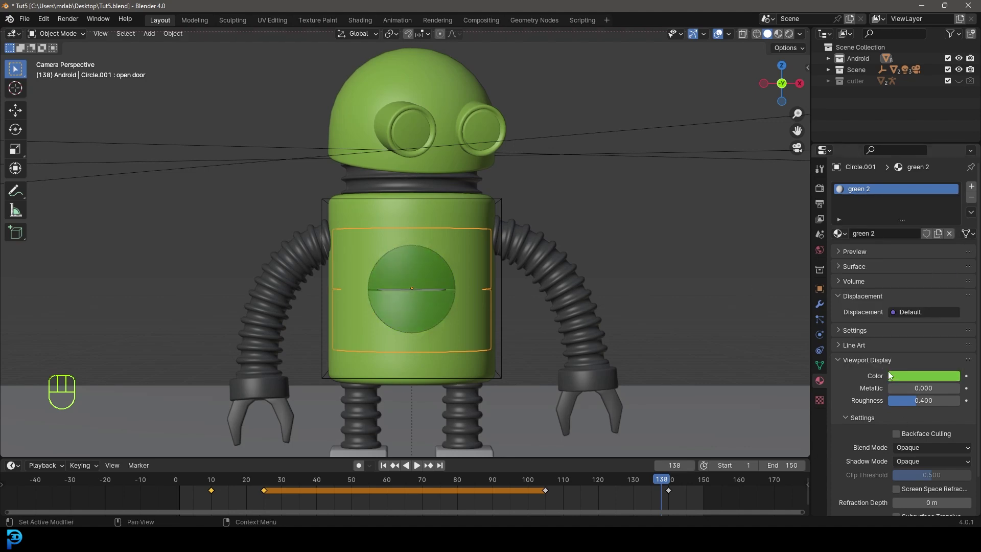
left_click(853, 362)
Assign 'green 2' to the robot's feet, then select the arms
scroll(468, 388, "down", 3)
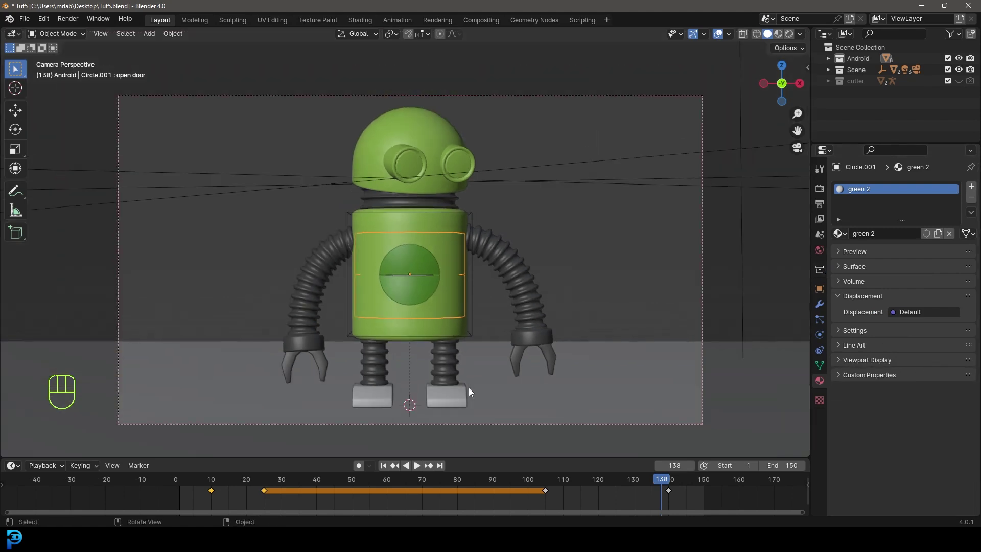
middle_click_drag(468, 388, 462, 334, "shift")
left_click(462, 335)
left_click(839, 233)
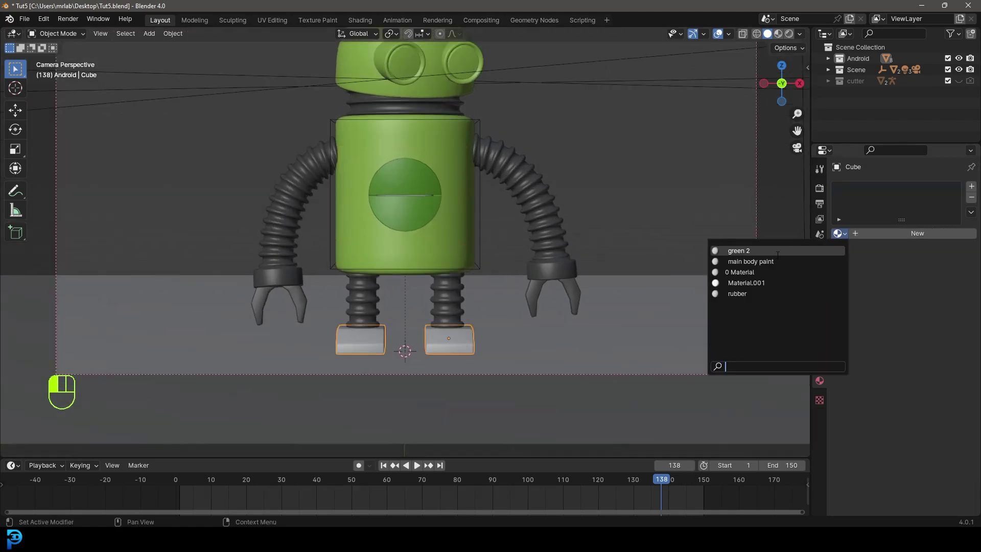
left_click(739, 250)
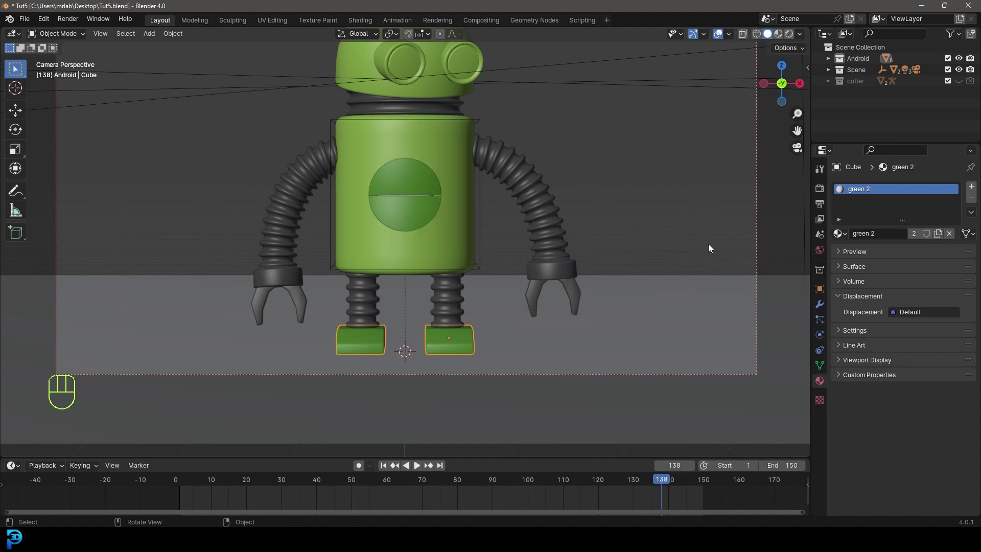
left_click(562, 274)
Add a second material slot on the arms holding 'green 2'
scroll(511, 191, "down", 2)
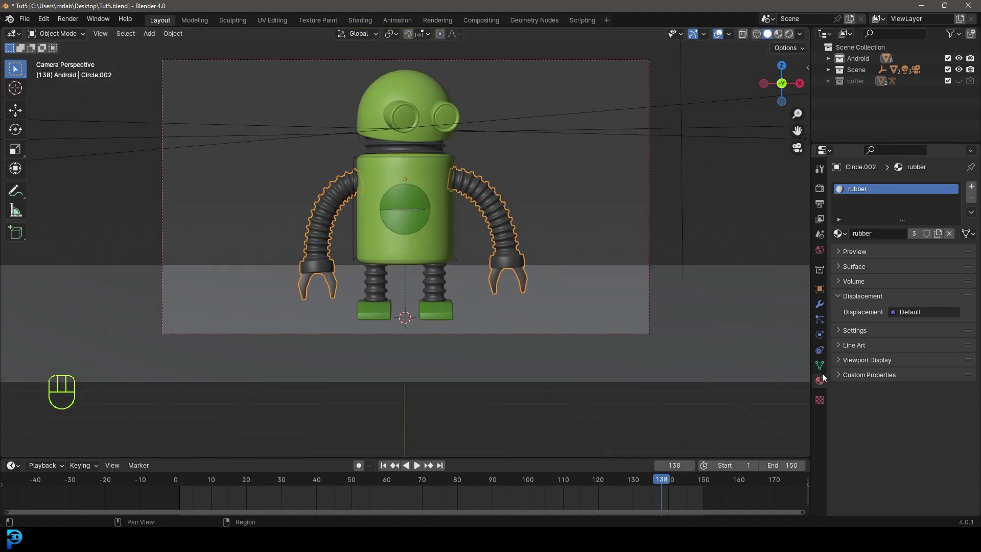
left_click(971, 186)
left_click(840, 250)
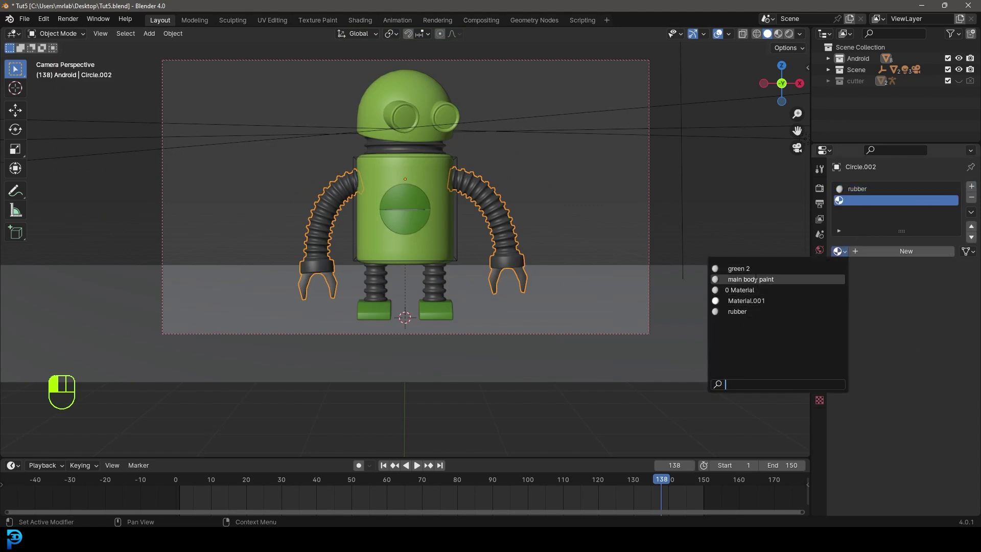
left_click(756, 269)
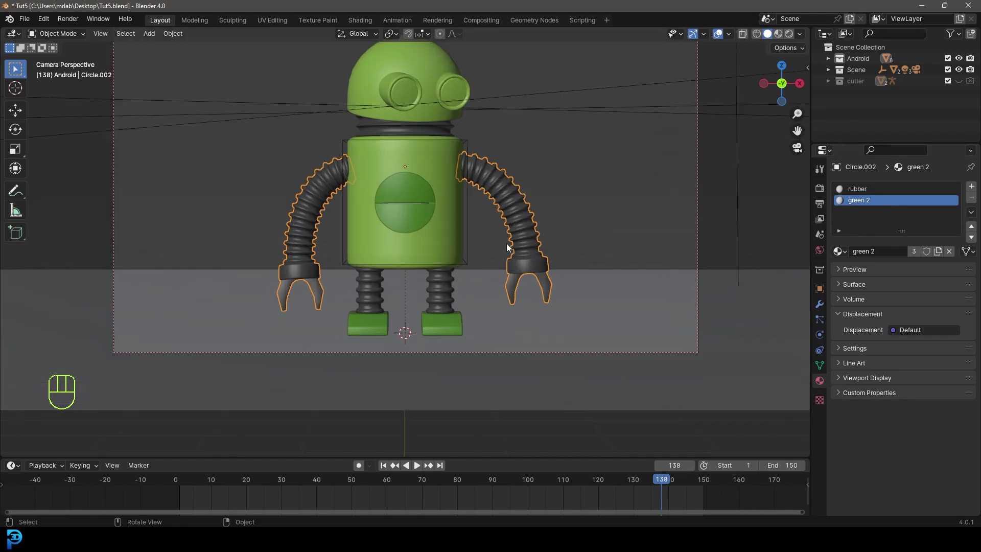
In Edit Mode, select both wrist rings and assign them 'green 2', then add another empty slot
scroll(507, 243, "up", 2)
key("Tab")
middle_click_drag(652, 197, 599, 181, "shift")
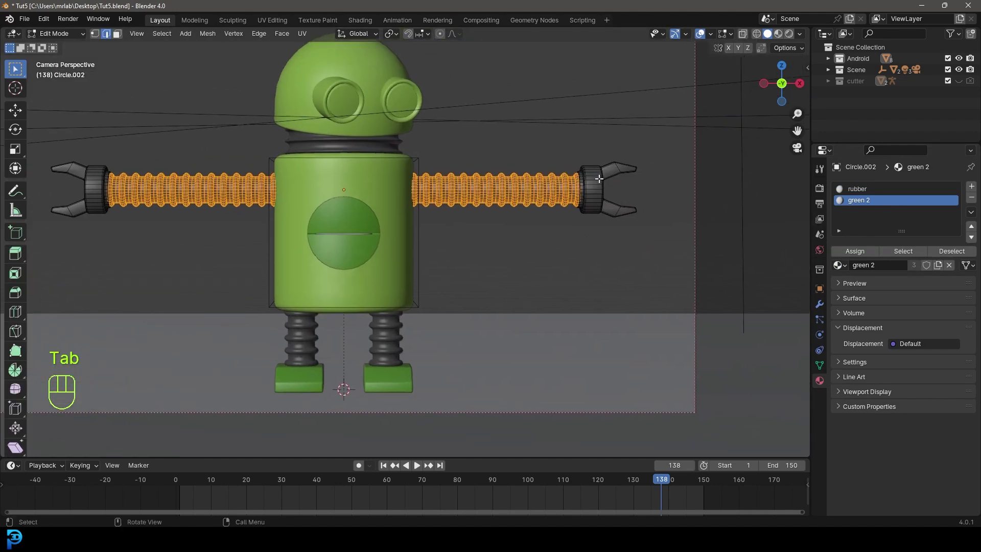
left_click(722, 298)
middle_click_drag(397, 302, 545, 319, "shift")
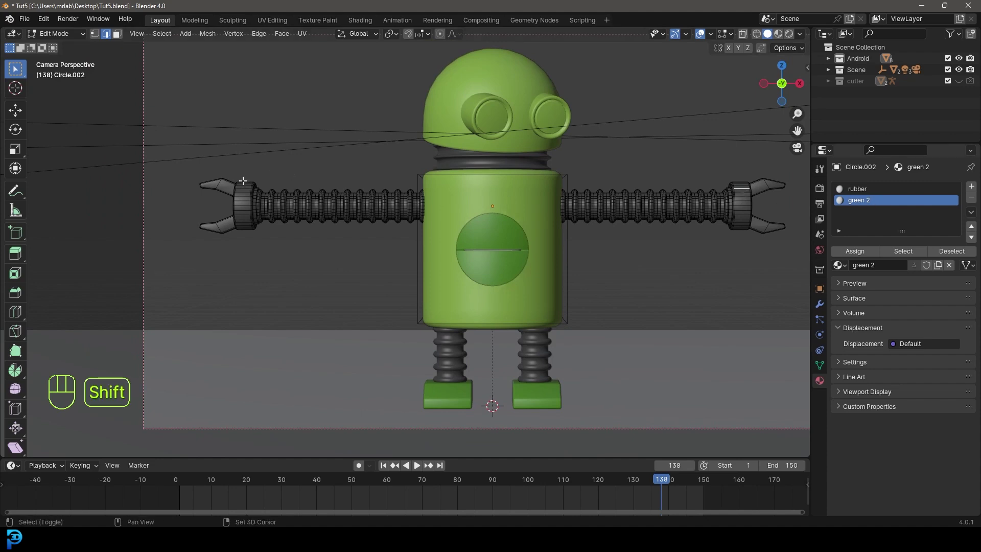
left_click(246, 182, "shift")
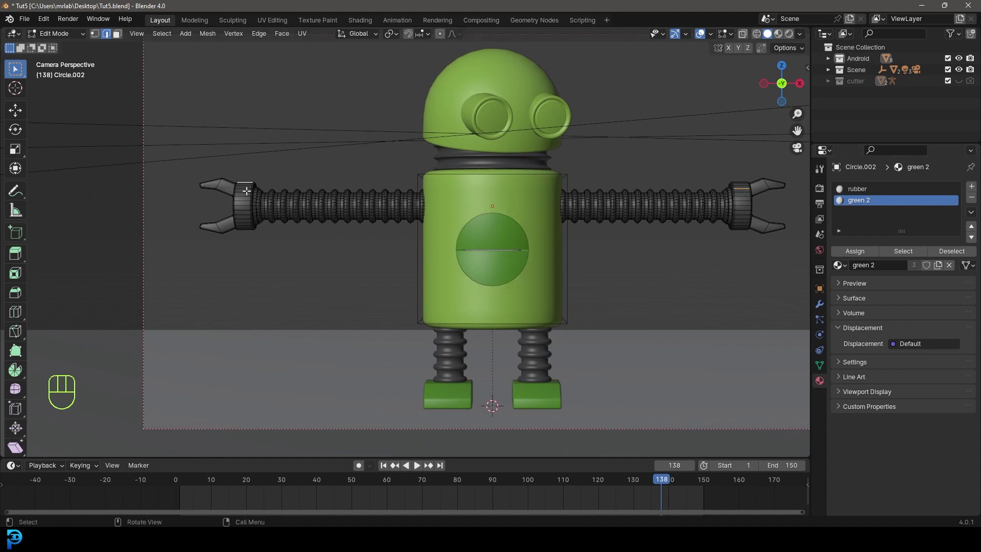
key("ctrl+l")
key("g")
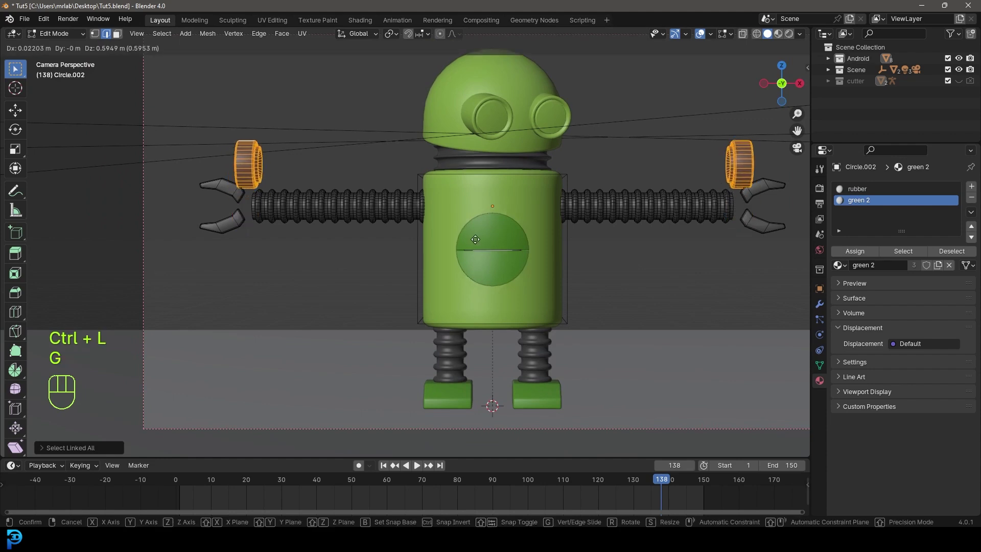
right_click(467, 253)
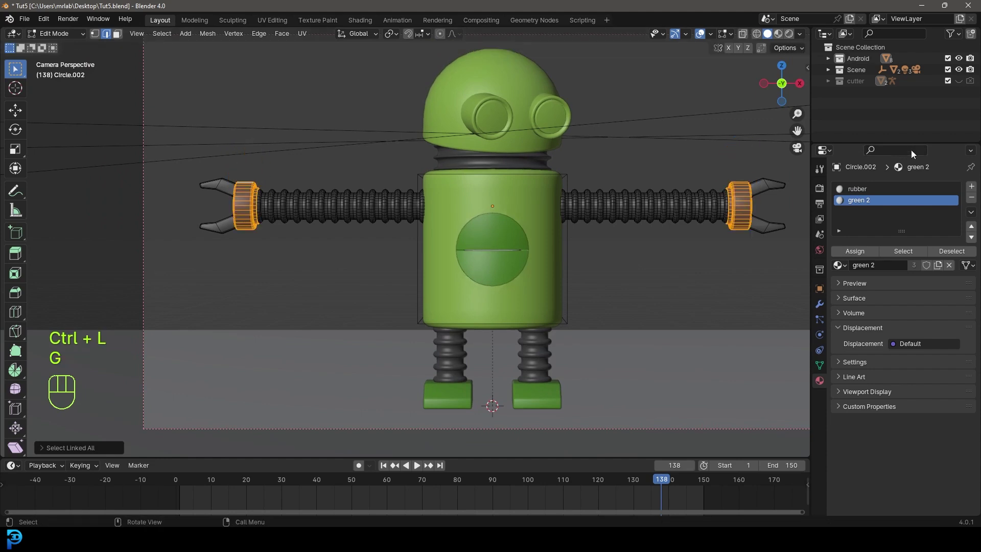
left_click(855, 250)
middle_click_drag(531, 263, 455, 282, "shift")
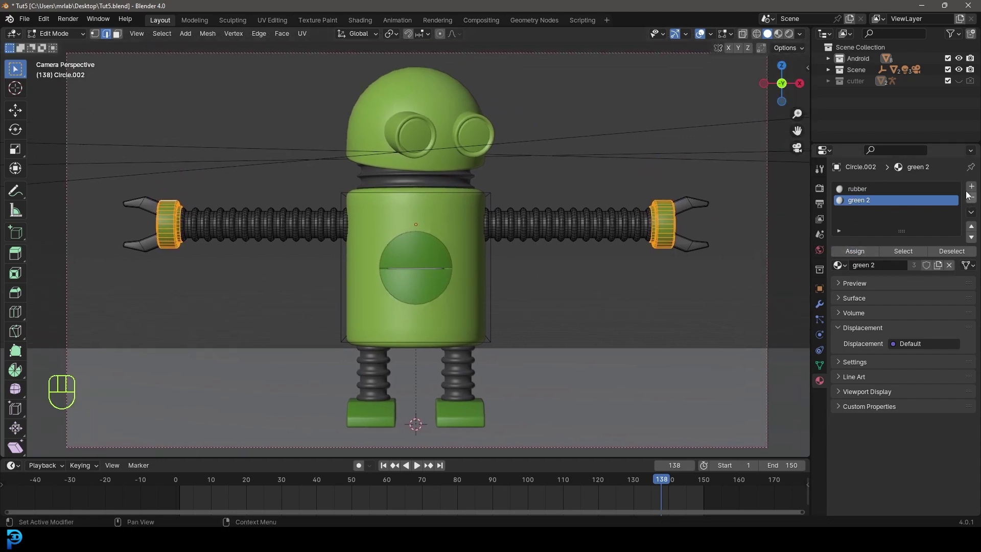
left_click(972, 186)
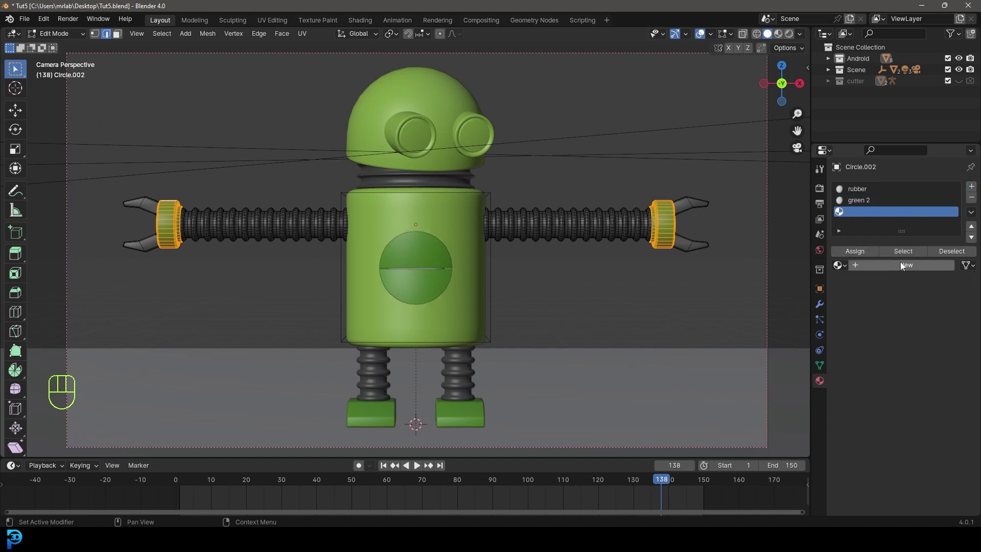
Create a new material named 'metal shiney' in the empty slot
left_click(902, 265)
double_click(880, 265)
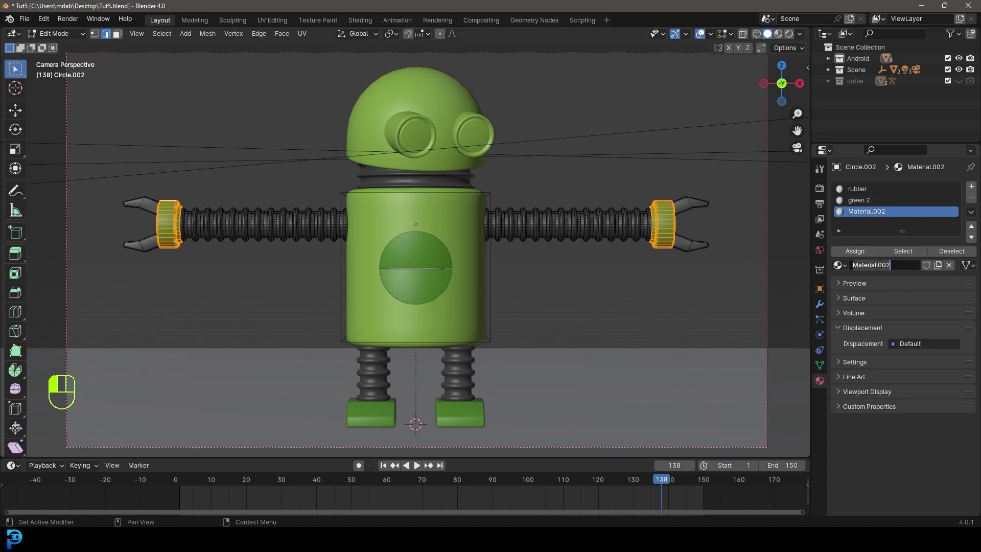
type("metal shiney")
key("Return")
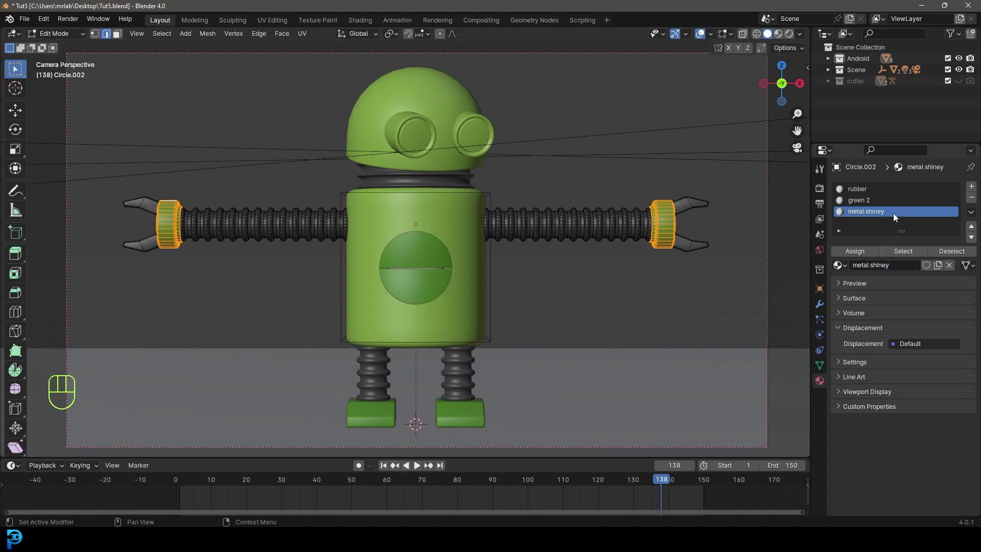
Assign 'metal shiney' to both claws and raise its metallic value to 0.832
left_click(693, 202)
left_click_drag(690, 194, 677, 158)
left_click_drag(111, 302, 148, 160, "shift")
key("ctrl+l")
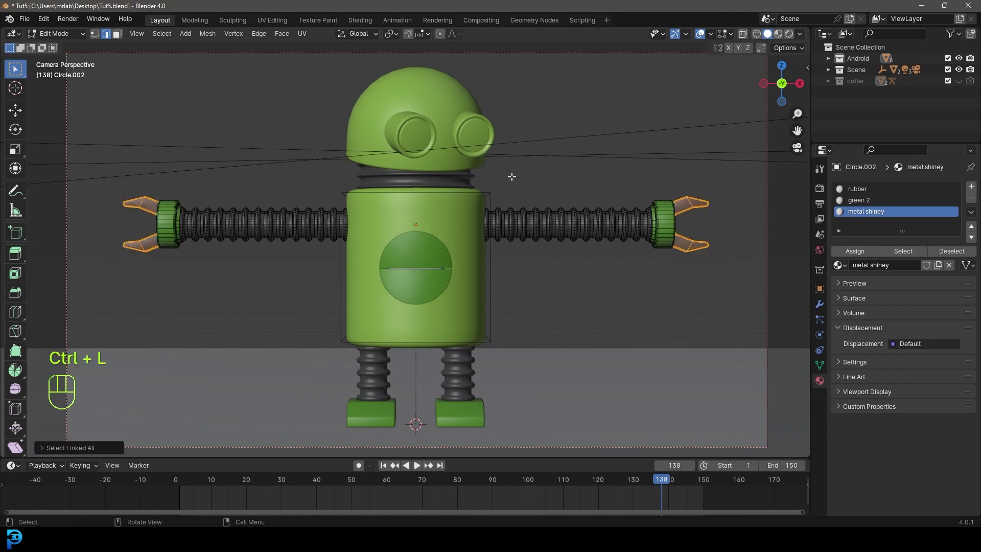
left_click(856, 252)
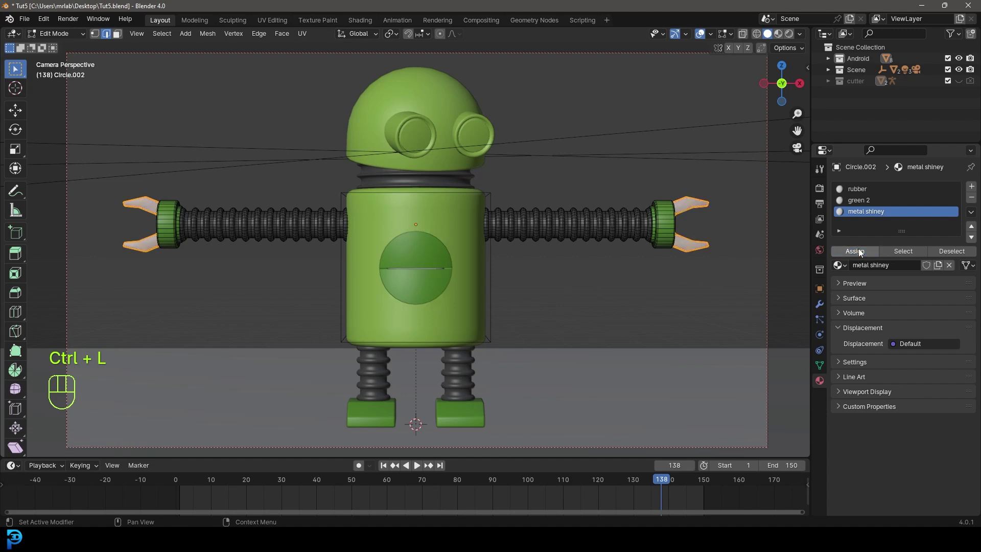
left_click(856, 392)
left_click_drag(914, 420, 947, 420)
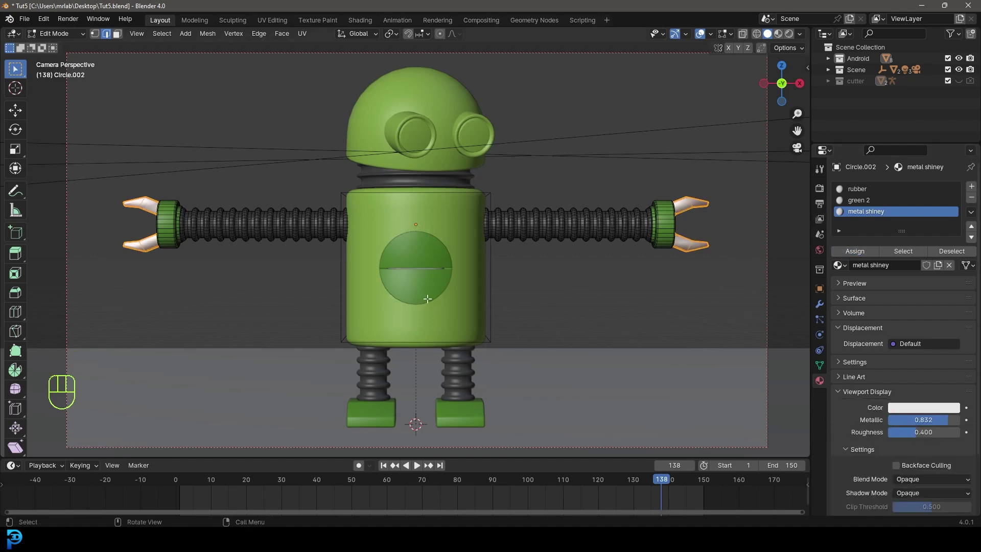
key("Tab")
Select the head and add a second material slot holding 'green 2'
scroll(493, 221, "down", 2)
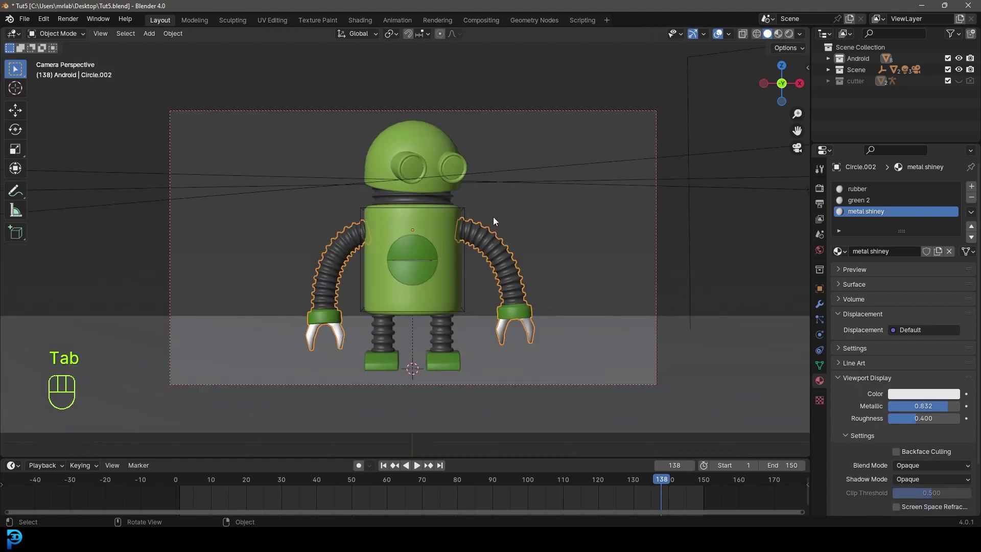
left_click(443, 139)
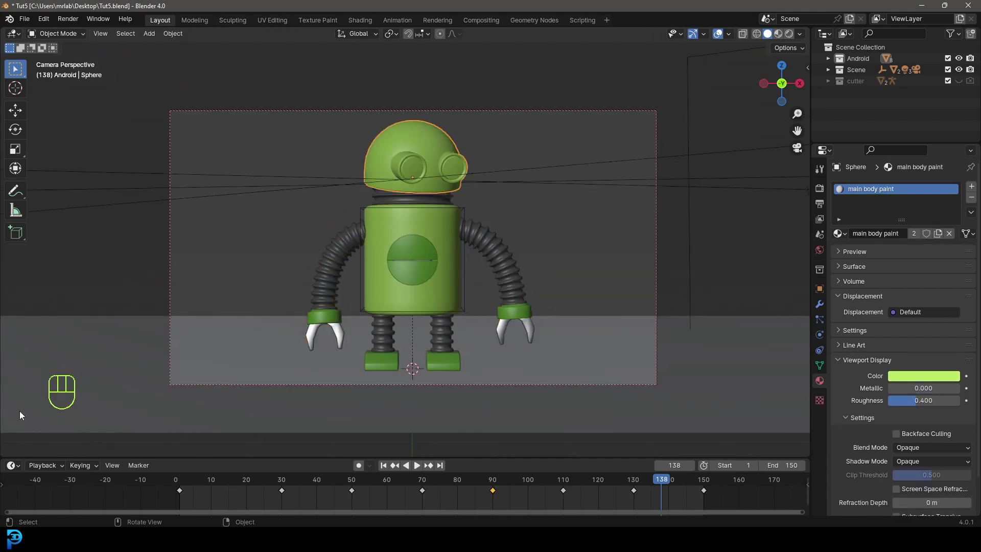
left_click(972, 186)
left_click(842, 251)
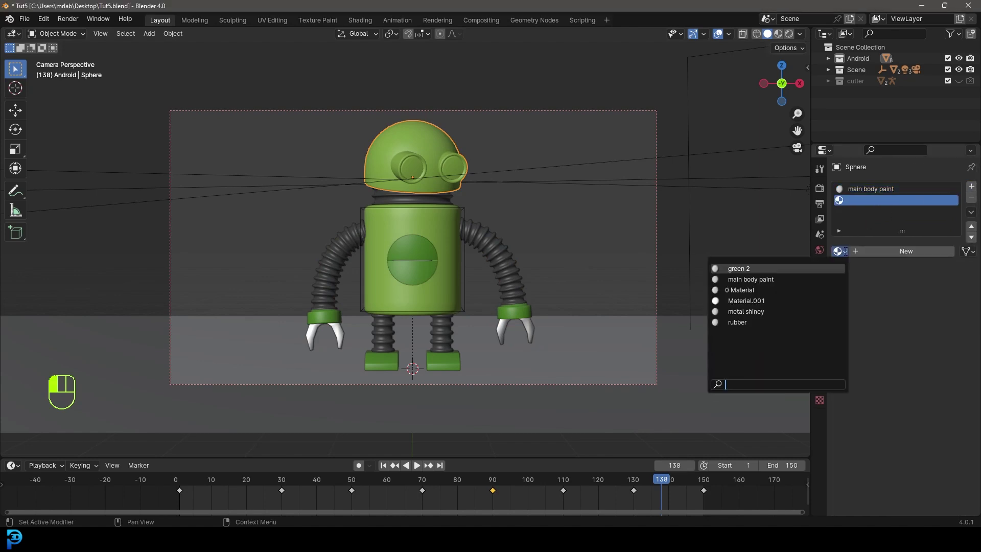
left_click(747, 268)
In Edit Mode, select both eye cylinders and assign them 'green 2', then add another empty slot
middle_click_drag(506, 208, 452, 216, "shift")
scroll(453, 216, "up", 4)
key("Tab")
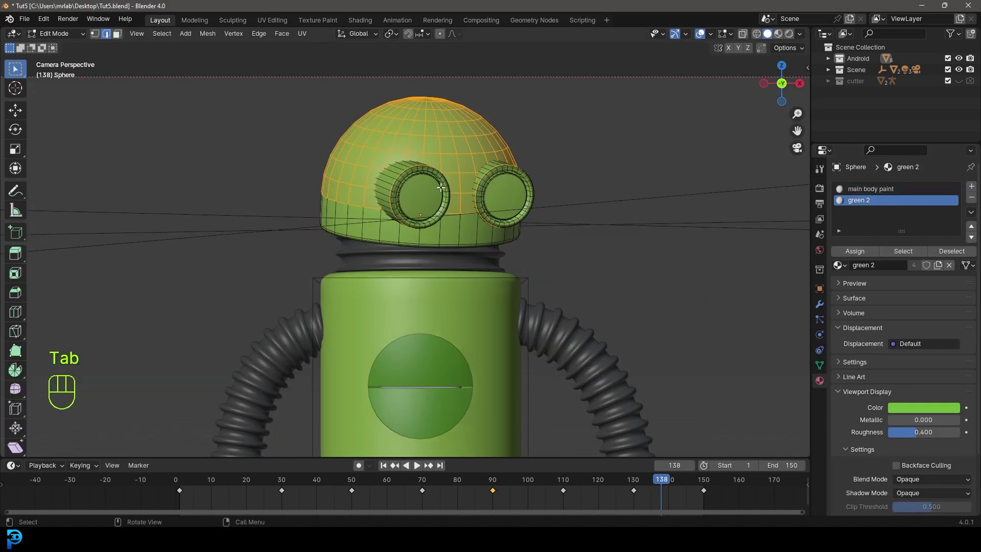
scroll(441, 188, "up", 2)
left_click(624, 196)
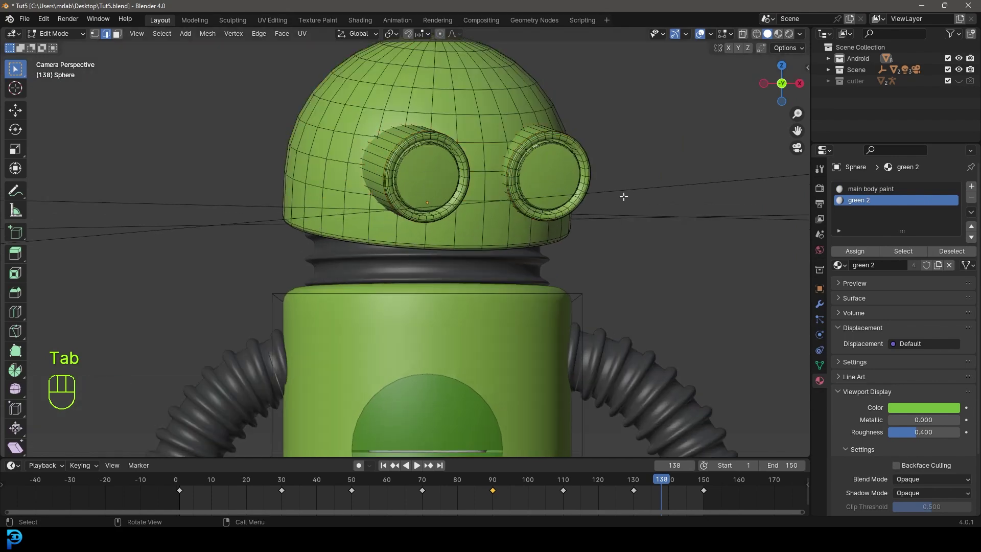
key("ctrl+l")
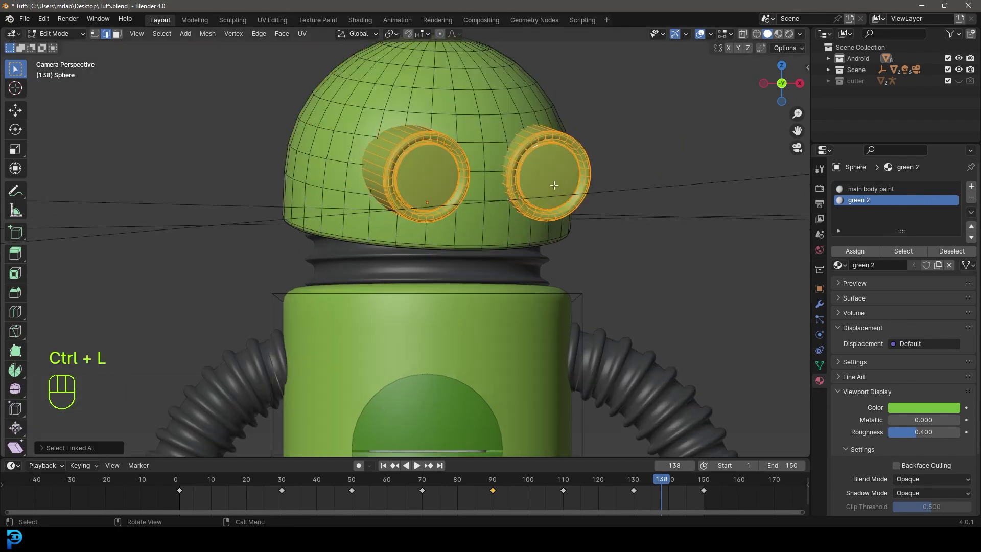
key("g")
key("Escape")
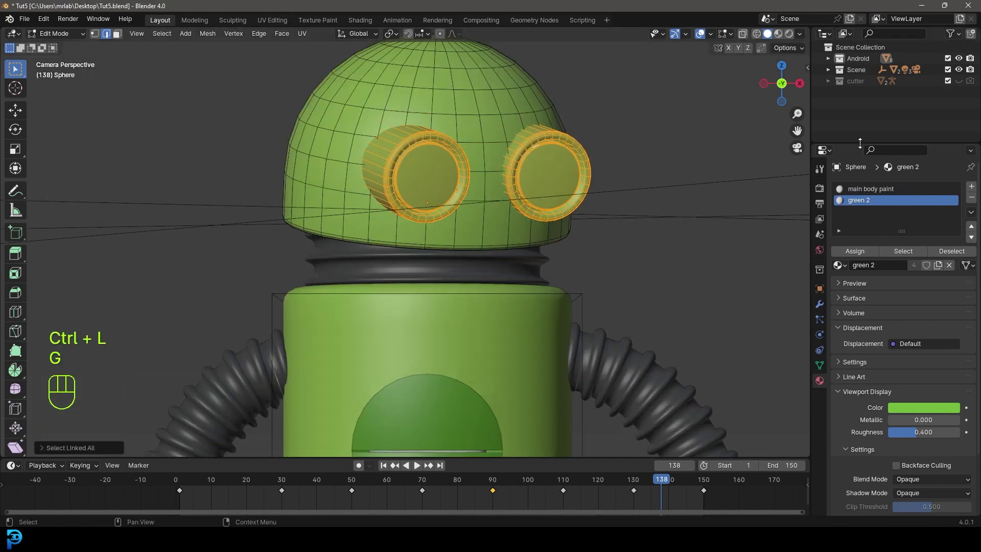
left_click(855, 251)
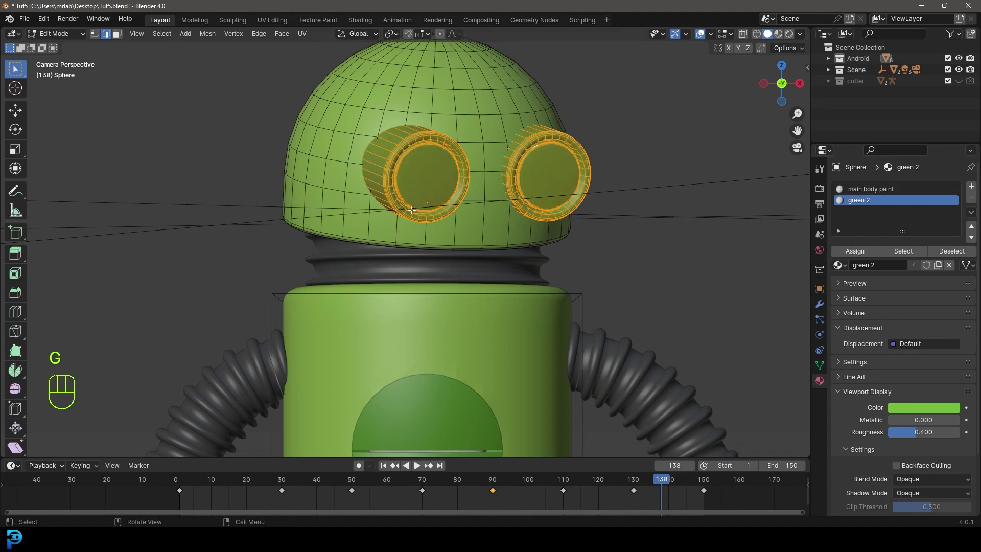
left_click(972, 186)
Create a new material named 'light' with a yellow viewport colour
left_click(890, 264)
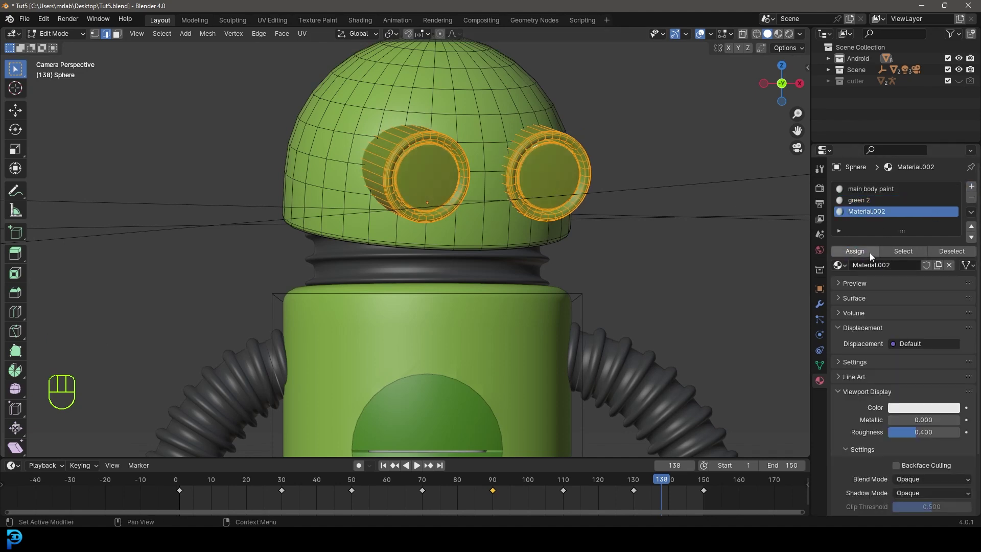
double_click(880, 264)
type("u")
key("Return")
left_click(932, 408)
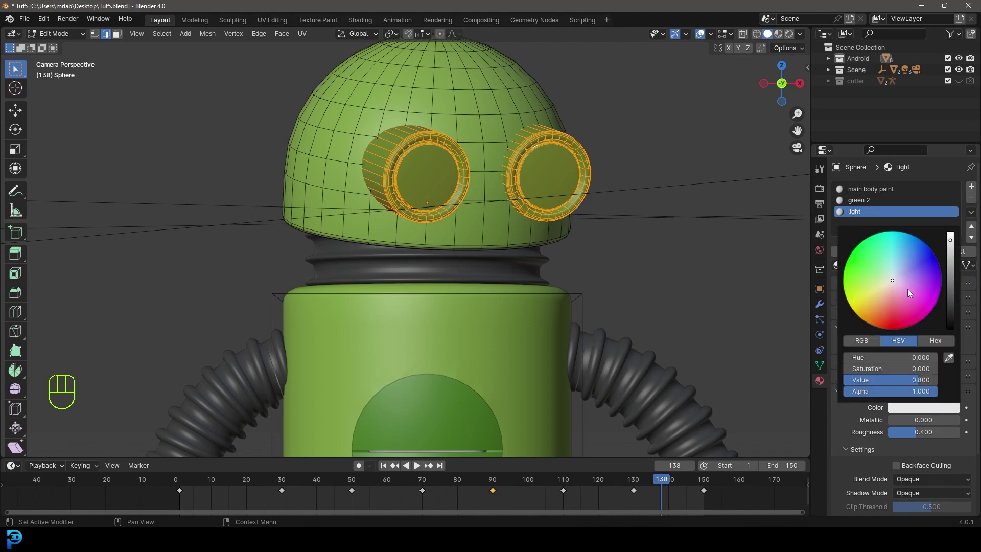
left_click(856, 301)
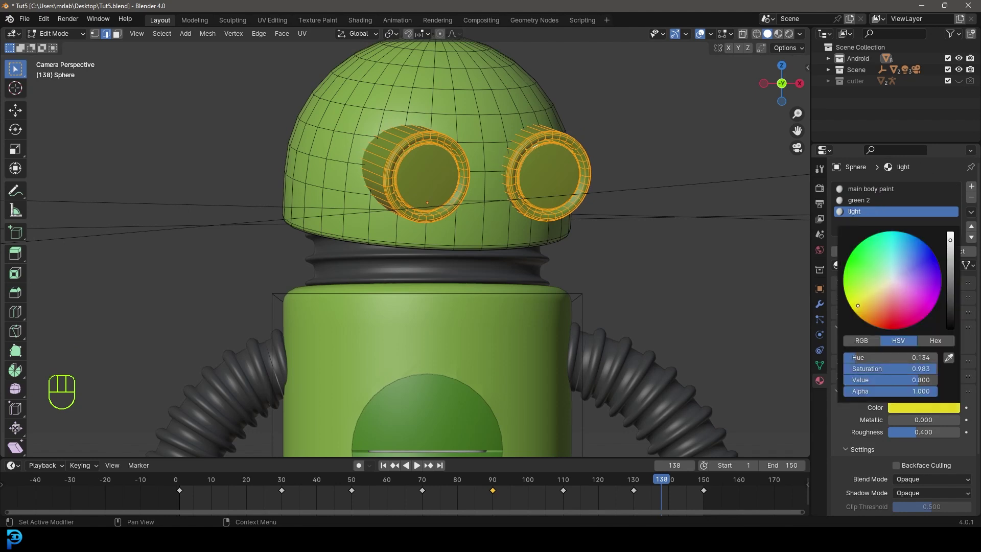
Select both eye lens faces in face mode and assign them the 'light' material
left_click(117, 34)
left_click(554, 163)
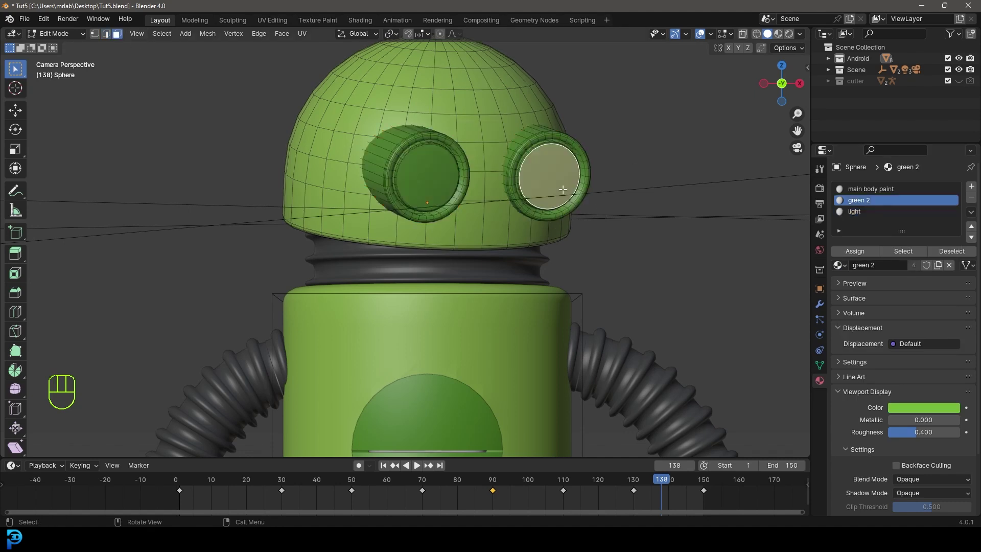
scroll(563, 189, "up", 2)
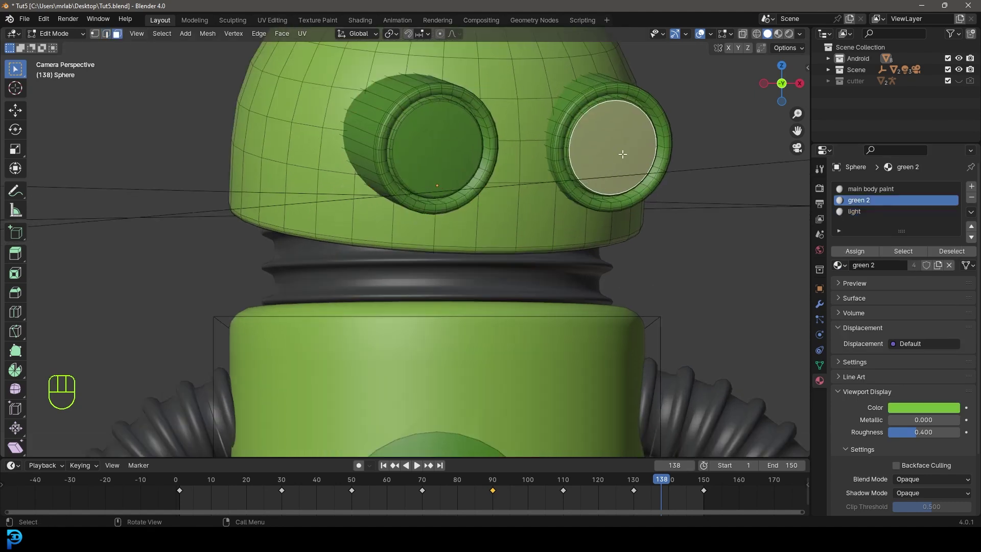
left_click(442, 141, "shift")
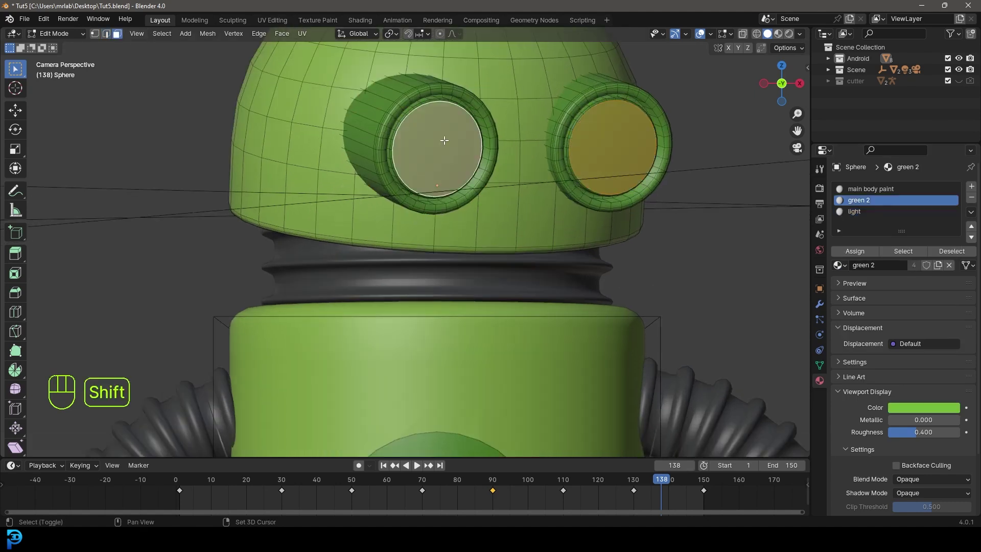
left_click(854, 211)
left_click(854, 251)
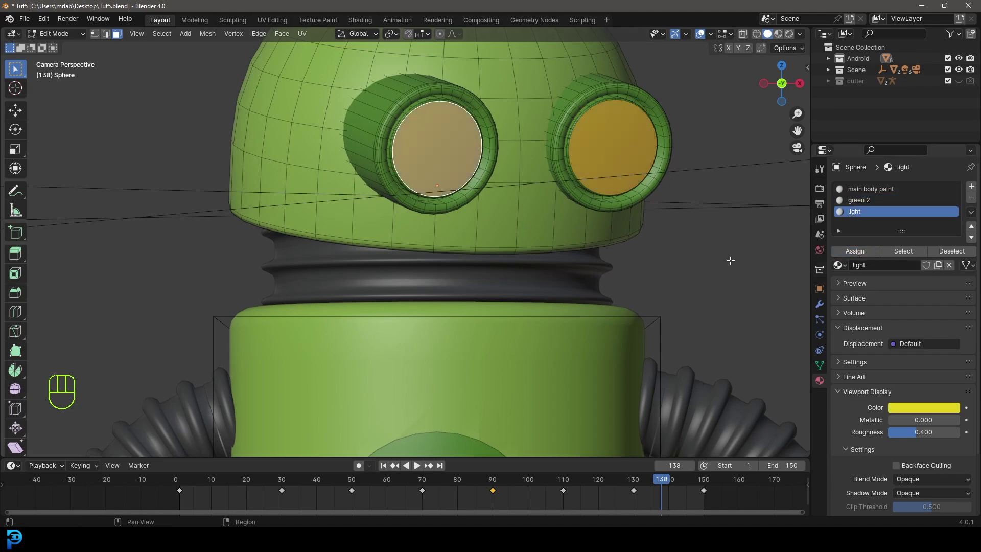
middle_click_drag(603, 142, 530, 248)
Hide the eye lenses and frame the eye ring, clearing the selection
scroll(366, 218, "up", 8)
scroll(474, 228, "up", 9)
scroll(475, 228, "down", 7)
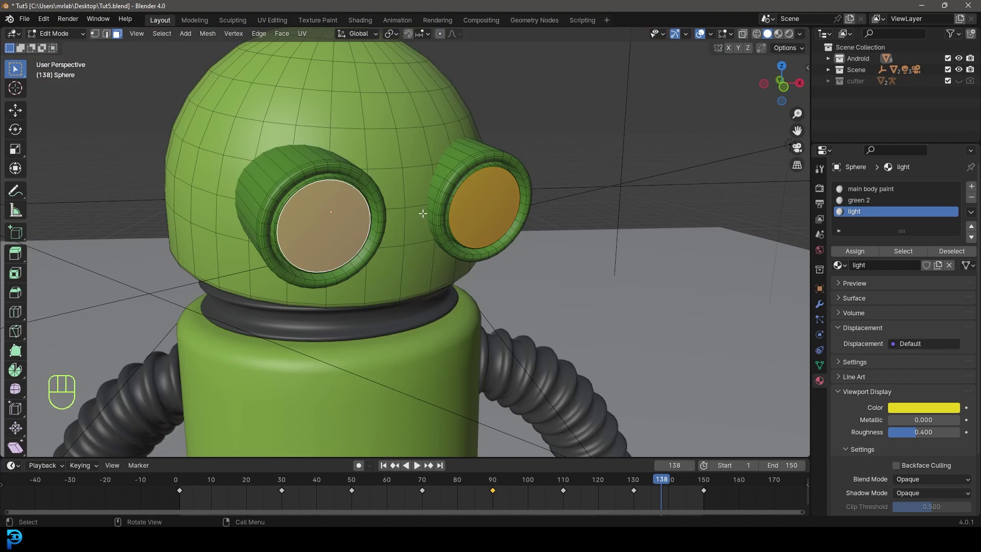
key("h")
middle_click_drag(423, 213, 490, 194)
scroll(491, 194, "up", 5)
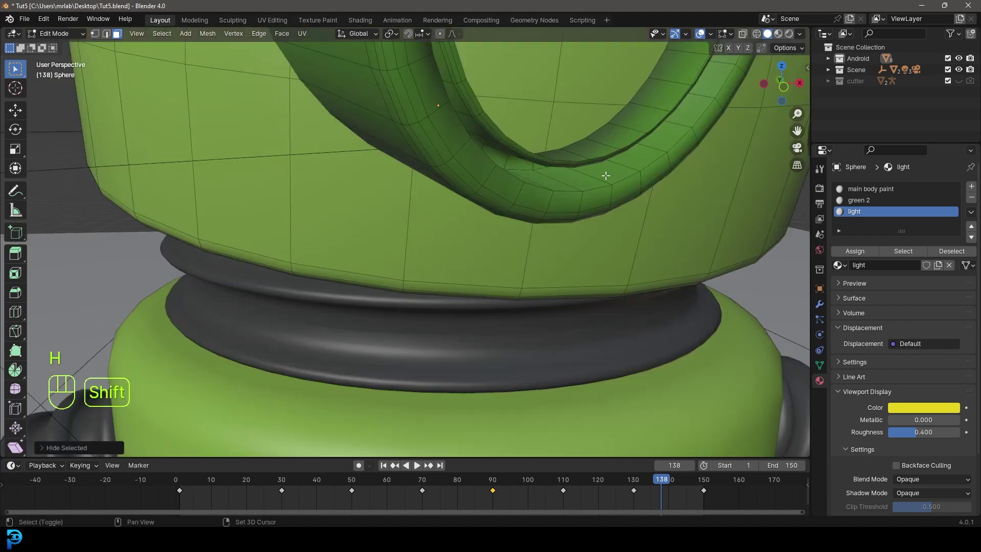
middle_click_drag(606, 171, 565, 202, "shift")
scroll(566, 202, "up", 3)
key("alt+a")
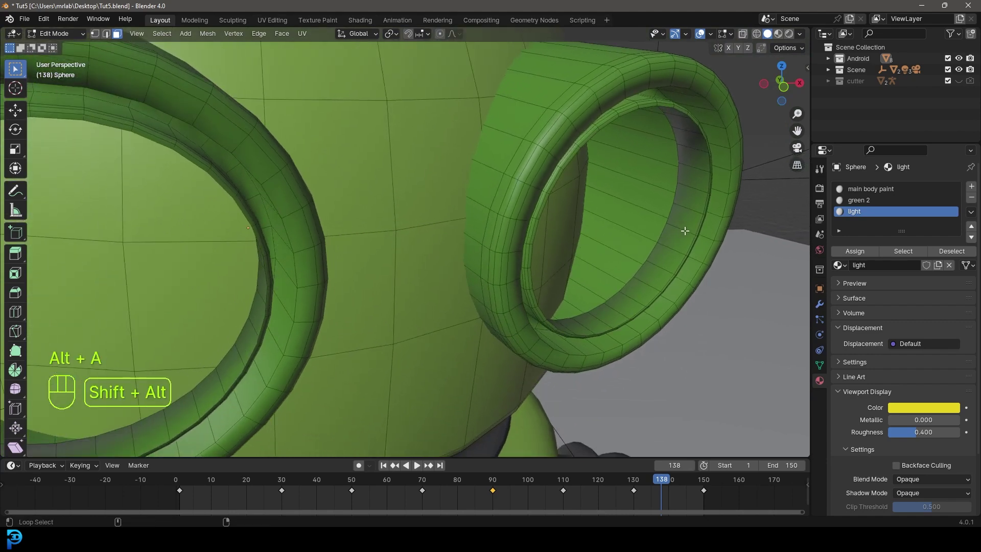
Select the inner face loops of both eye rings
left_click(685, 231, "alt+shift")
scroll(281, 315, "down", 8)
scroll(357, 255, "up", 3)
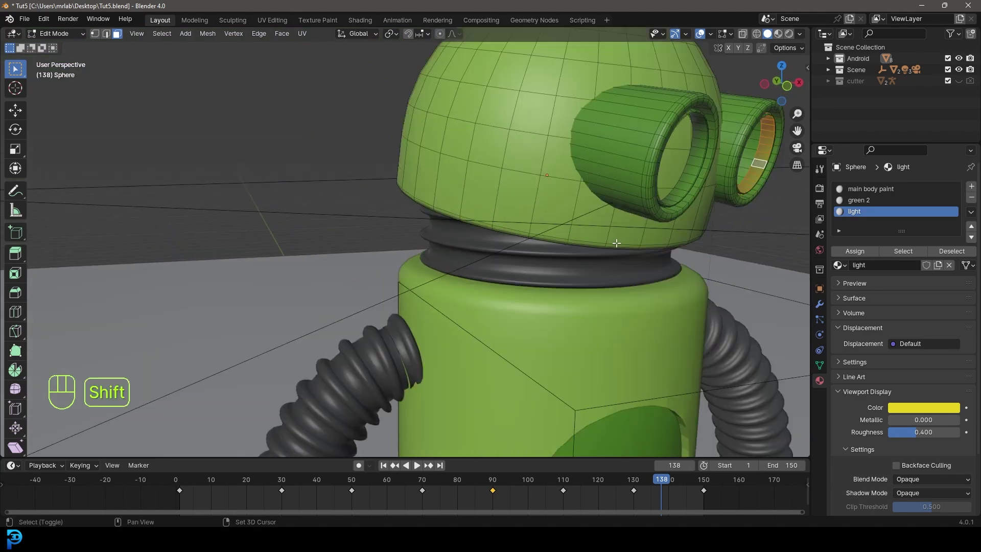
middle_click_drag(587, 198, 409, 280, "shift")
left_click(404, 261, "alt+shift")
scroll(435, 281, "down", 5)
scroll(409, 280, "up", 6)
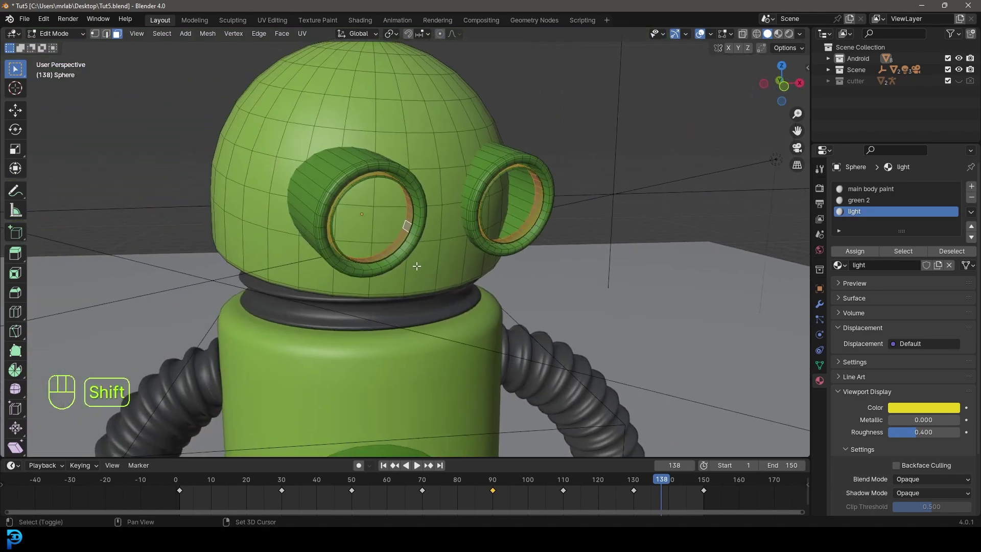
key("ctrl+KP_Add")
key("ctrl+KP_Add")
key("ctrl+KP_Add")
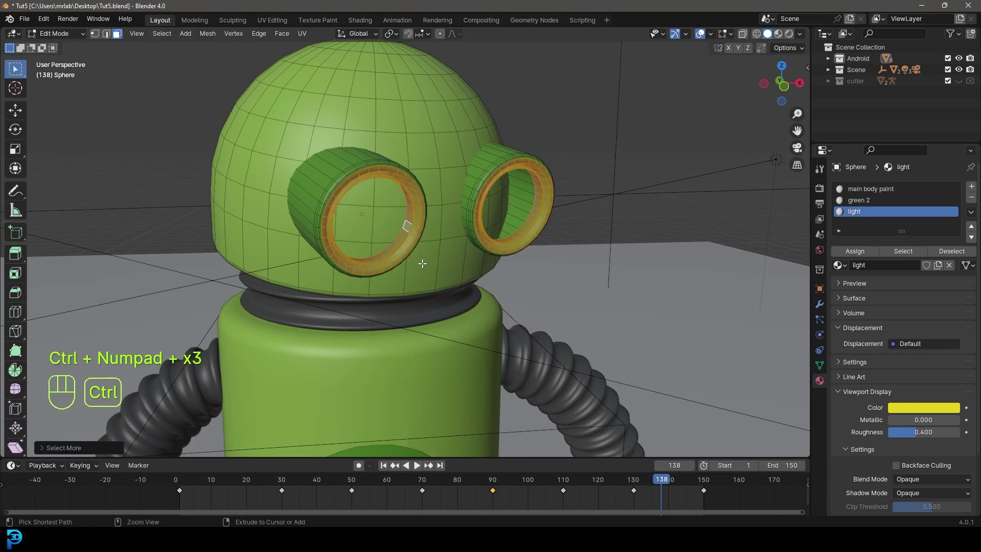
key("ctrl+KP_Subtract")
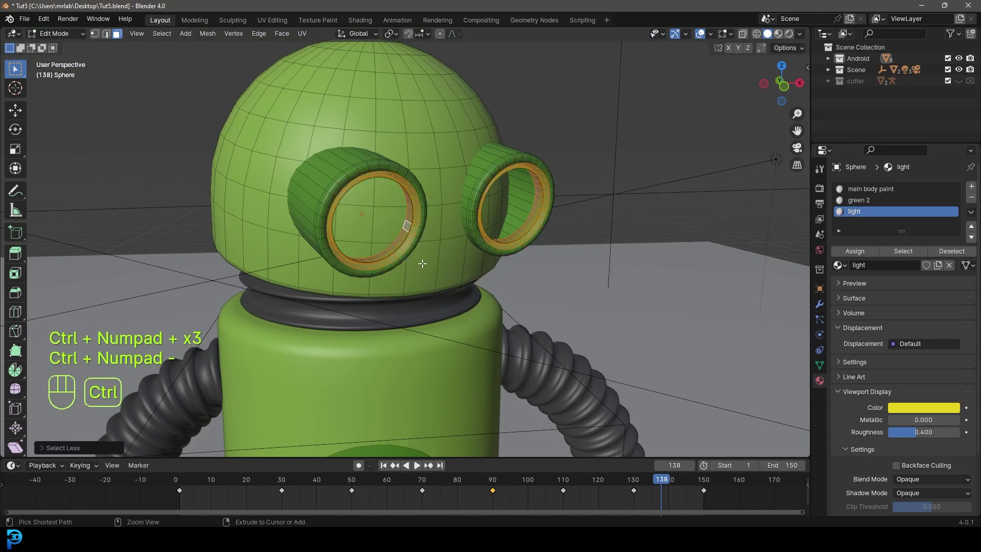
Add a material slot with 'metal shiney' and assign it to the inner eye-ring faces
left_click(971, 187)
left_click(840, 265)
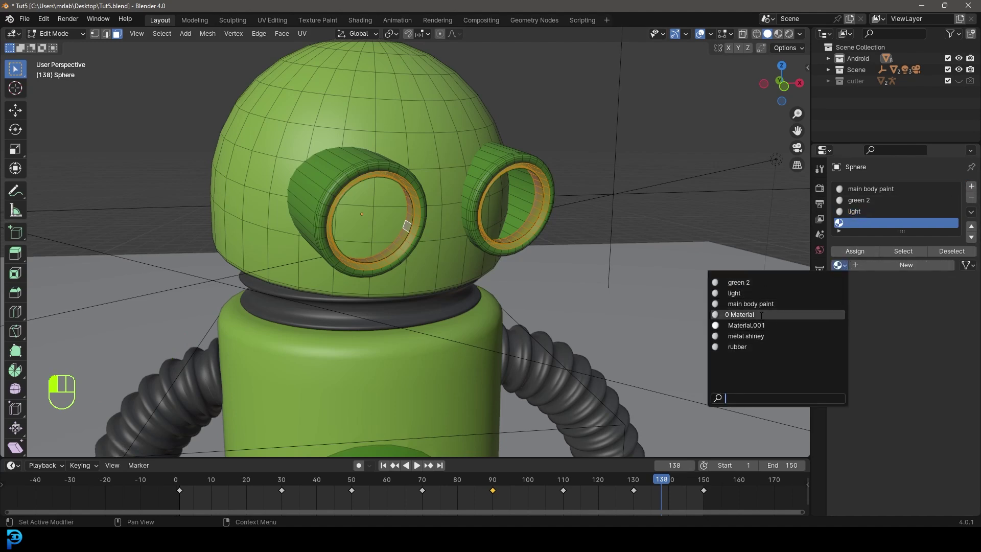
left_click(767, 336)
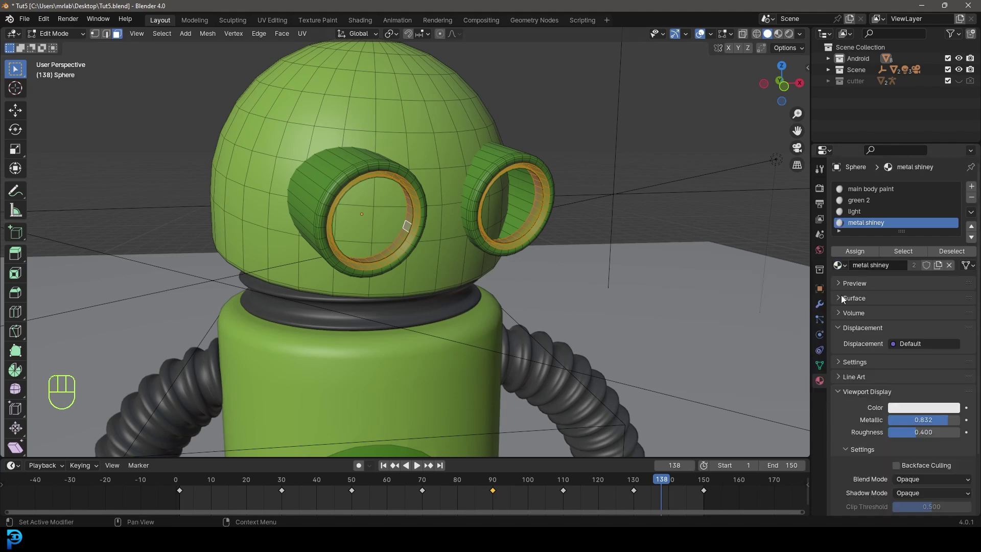
left_click(856, 250)
Unhide the lenses, select both lens edge loops and reassign the 'light' material
key("alt+h")
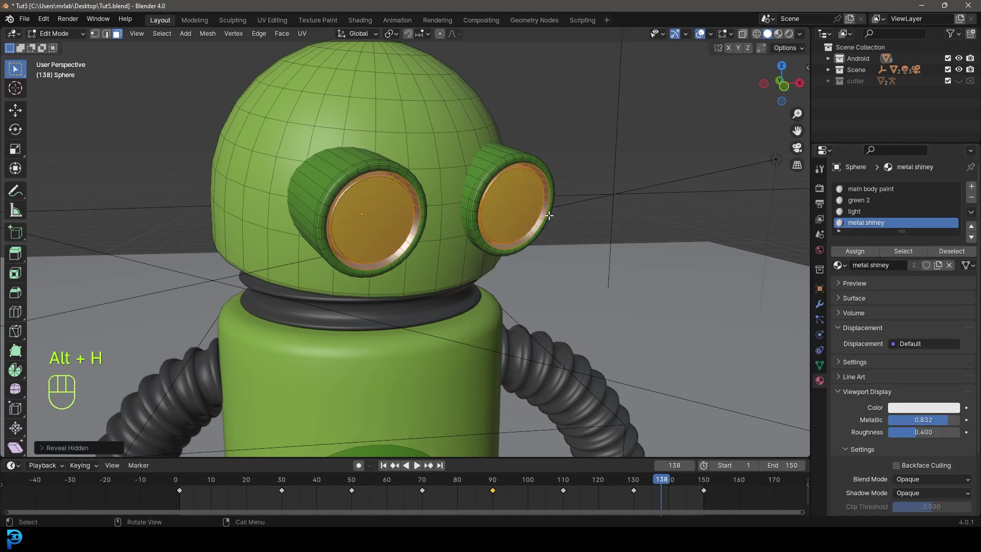
key("alt+a")
scroll(519, 167, "up", 3)
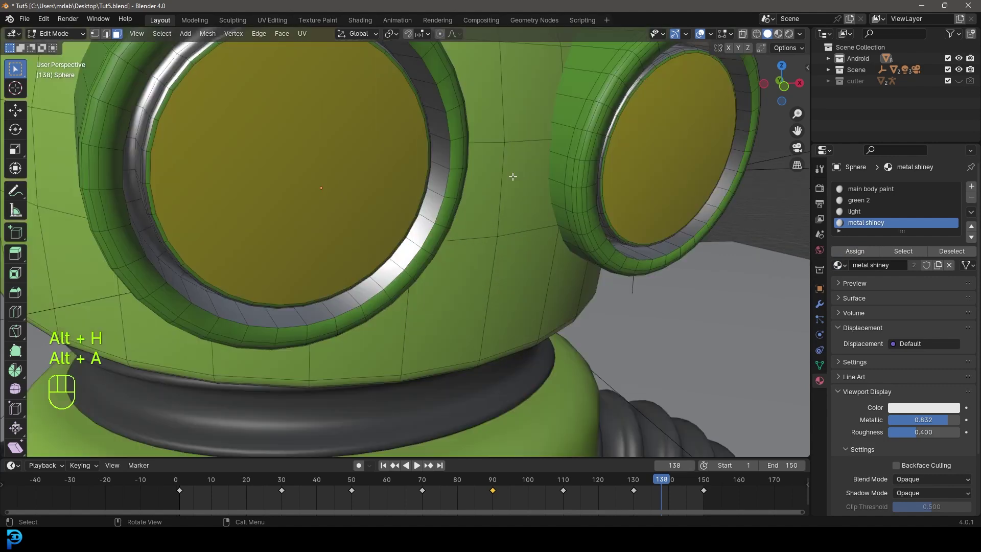
scroll(440, 136, "up", 5, "shift")
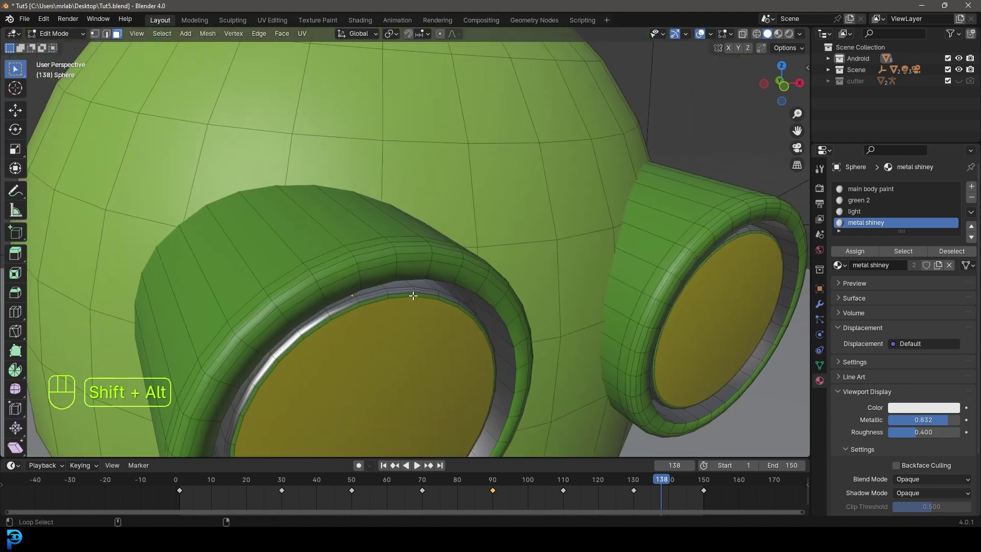
left_click(414, 295, "alt+shift")
key("alt+a")
left_click(416, 295, "alt+shift")
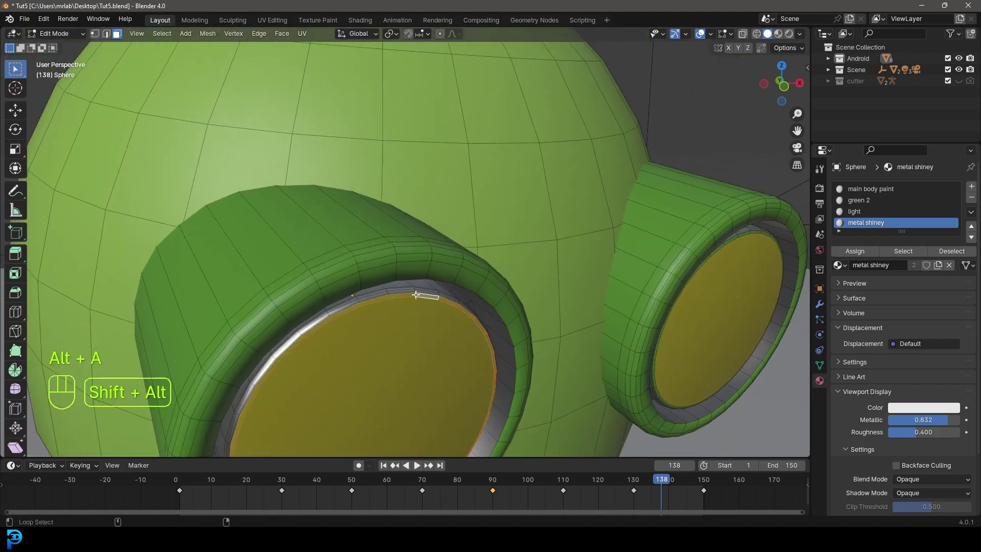
left_click(738, 235, "alt+shift")
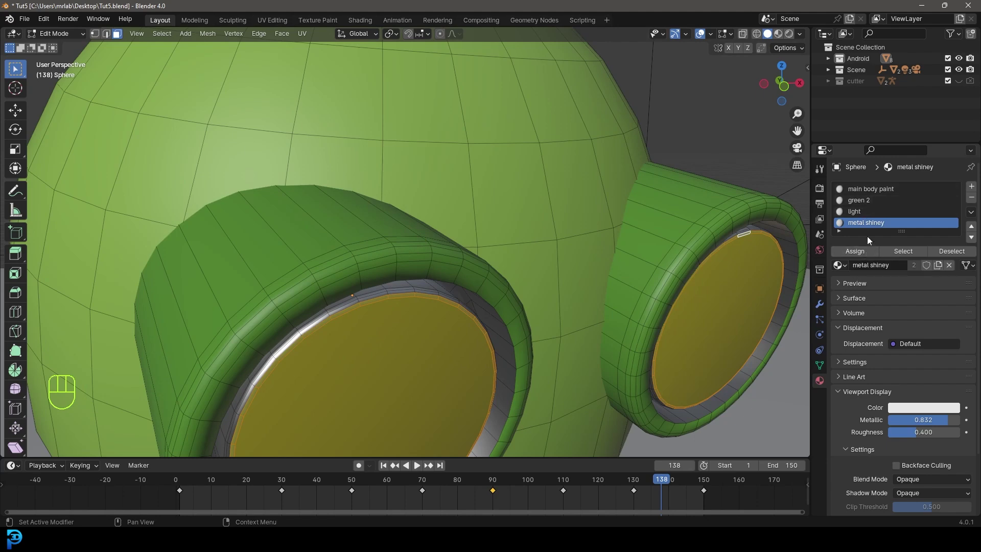
left_click(865, 211)
left_click(867, 252)
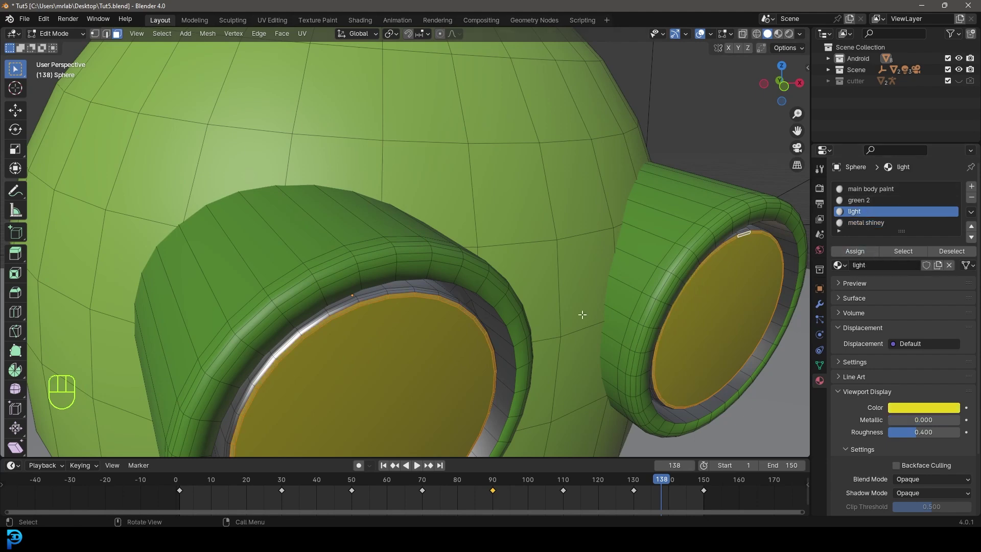
key("alt+a")
scroll(582, 315, "down", 10)
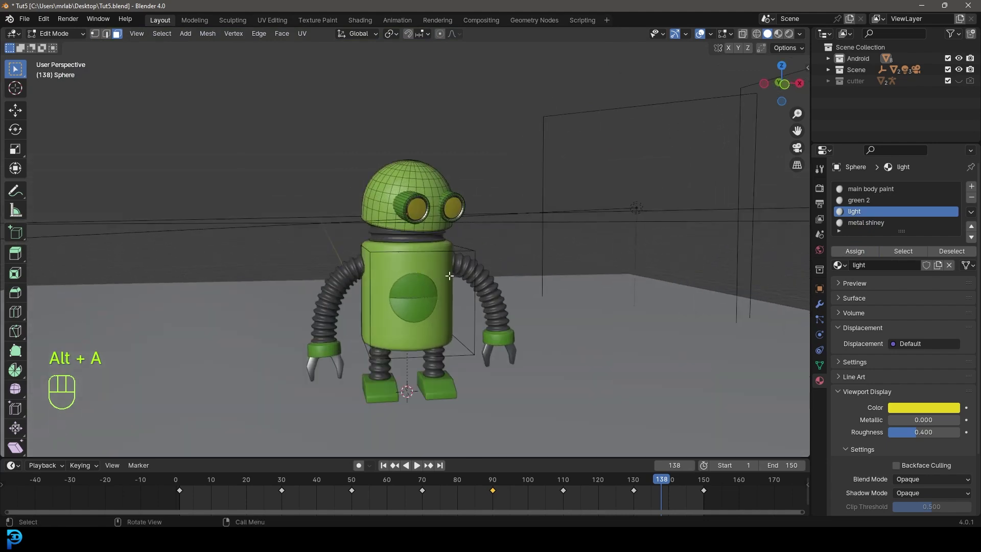
Return to Object Mode, view the robot from the front and scrub the animation back to frame 109
key("Tab")
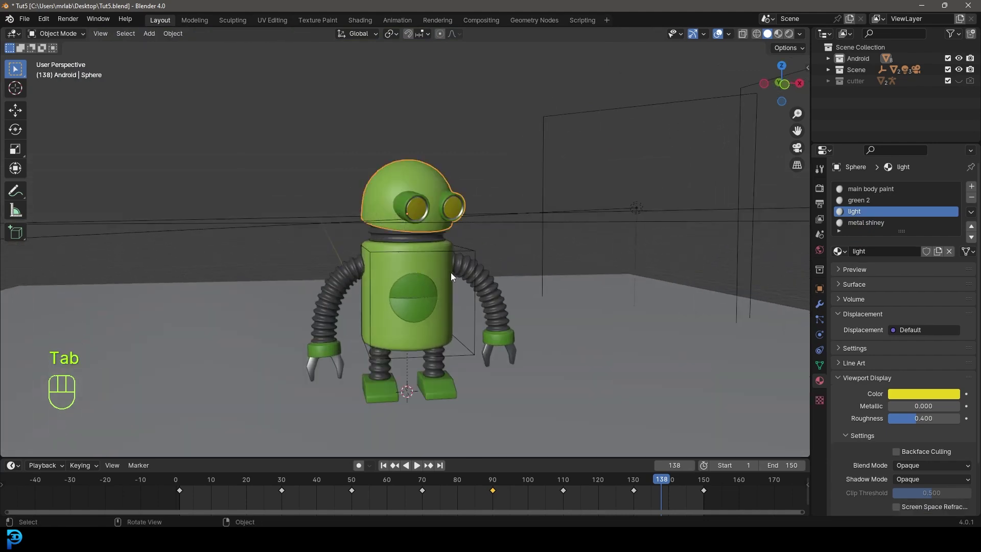
key("KP_1")
scroll(451, 271, "up", 3)
left_click(627, 483)
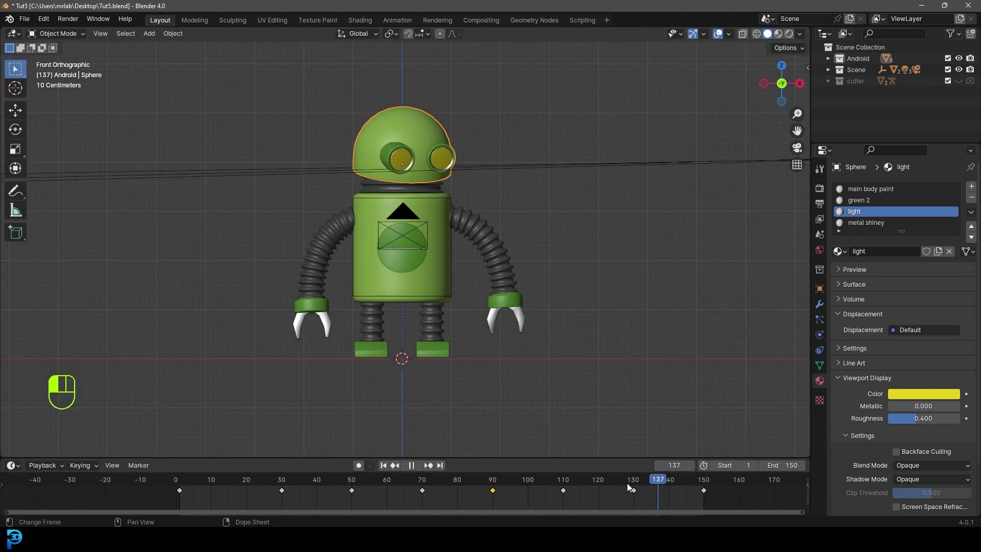
left_click_drag(627, 482, 566, 491)
key("space")
scroll(391, 263, "up", 3)
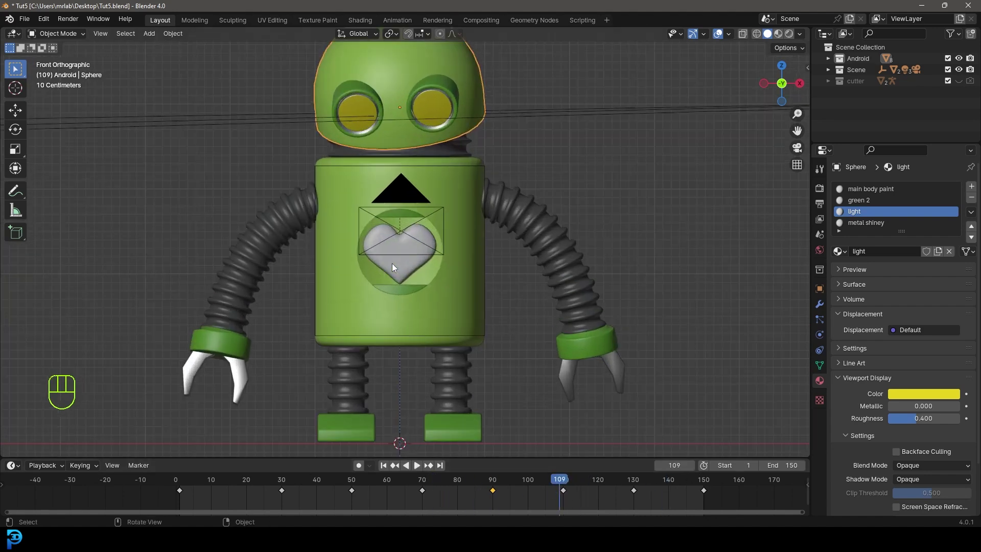
Give the chest heart a new material named 'heart' with a red viewport display colour
left_click(409, 245)
left_click(909, 232)
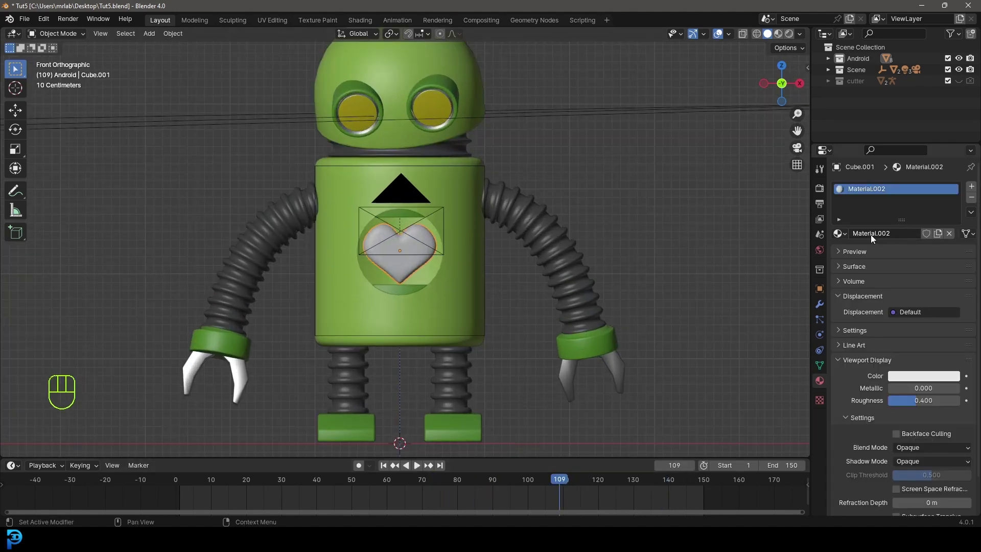
left_click(870, 235)
type("heart")
key("Return")
left_click(915, 376)
left_click_drag(869, 337, 930, 336)
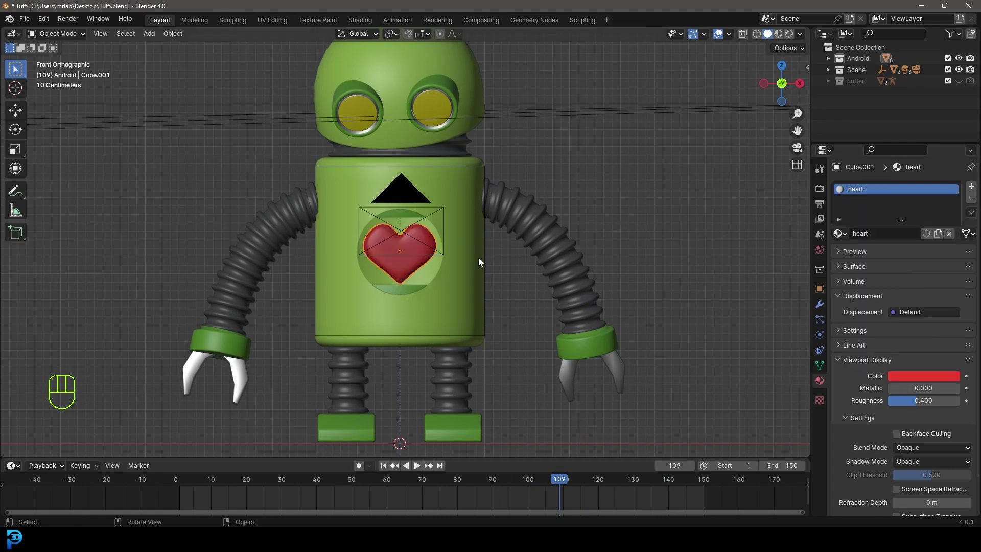
Deselect everything, save Tut5.blend and look through the scene camera
key("alt+a")
key("ctrl+s")
key("ctrl+s")
key("ctrl+s")
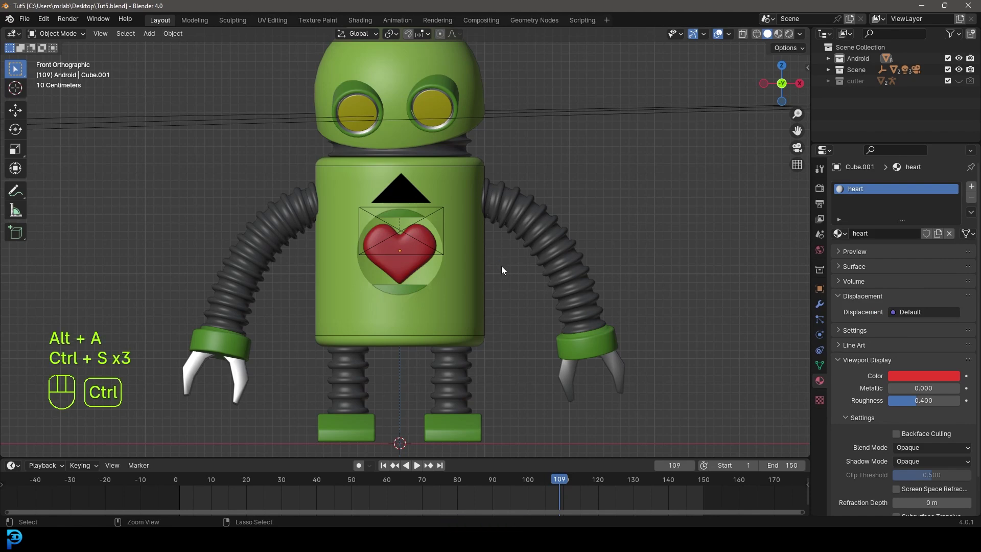
key("KP_0")
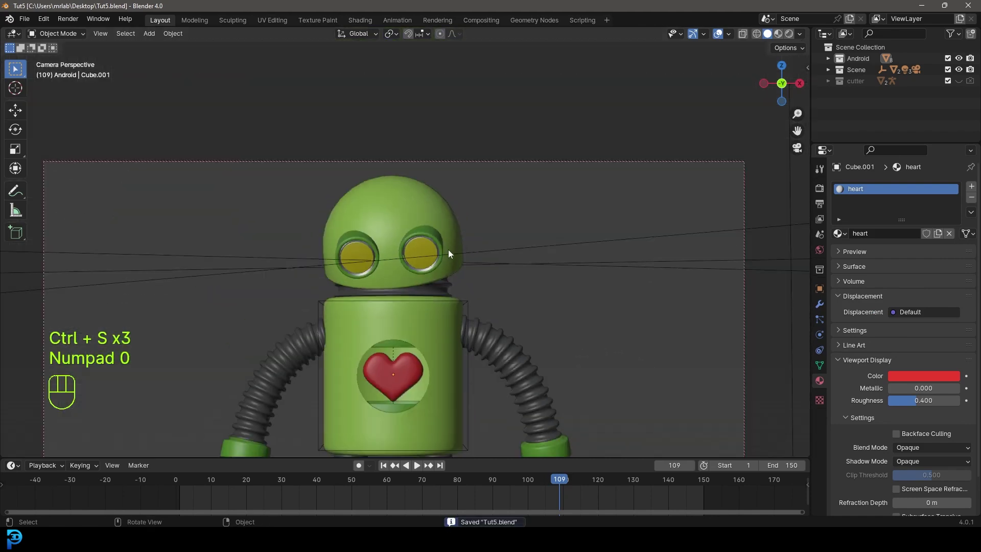
key("ctrl+s")
key("ctrl+s")
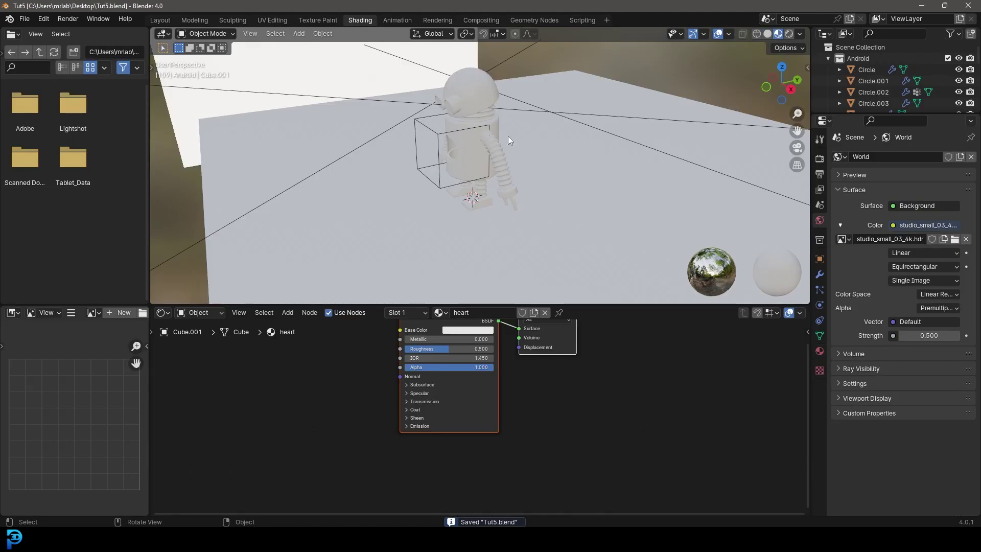
Show a live rendered camera view in the Shading workspace and save Tut5.blend
left_click(352, 21)
key("KP_0")
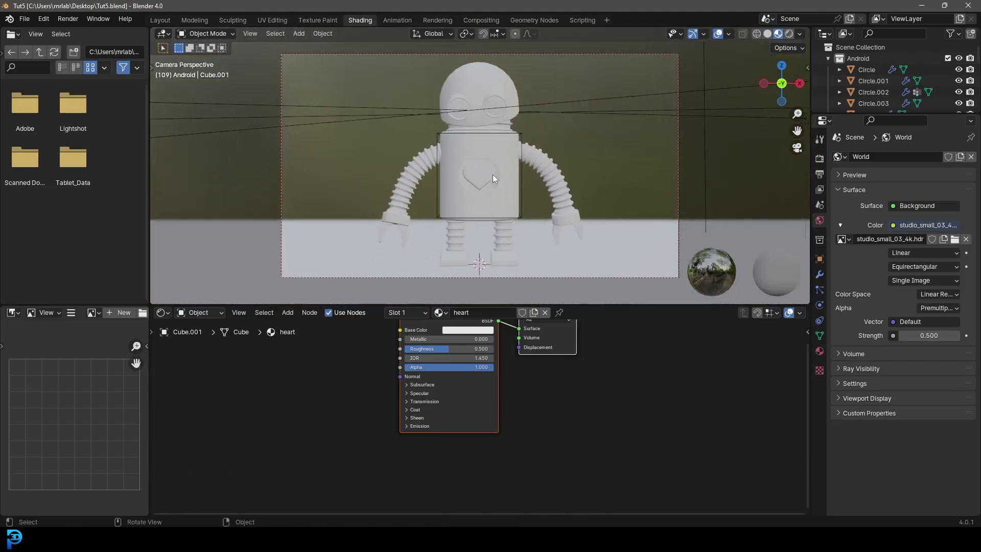
key("z")
left_click(492, 113)
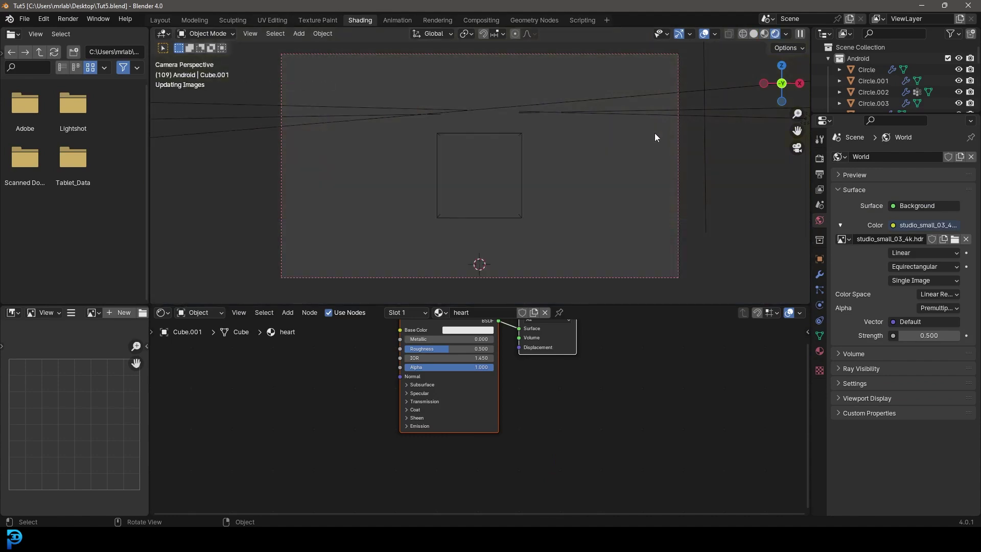
key("ctrl+s")
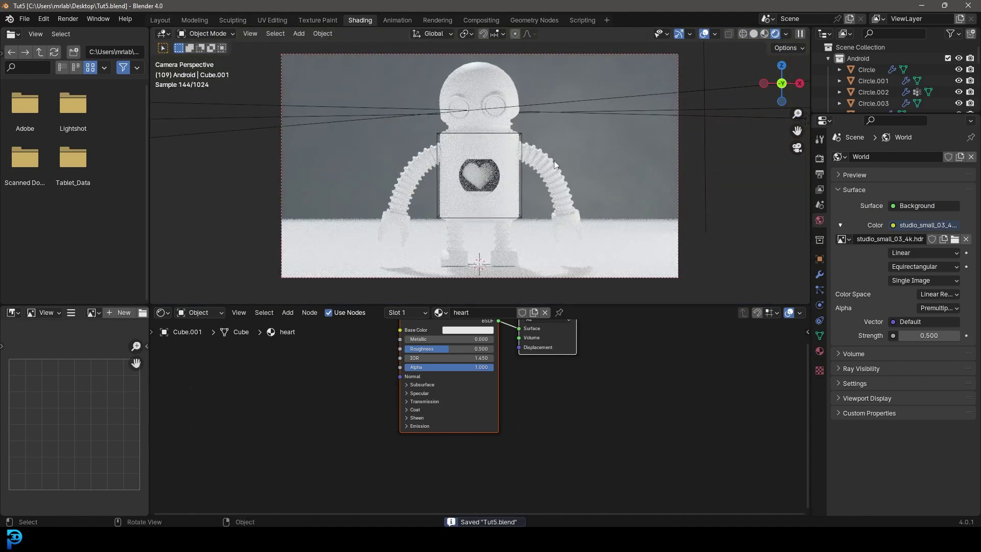
Select the robot's head sphere and bring up its main body paint material
left_click(484, 73)
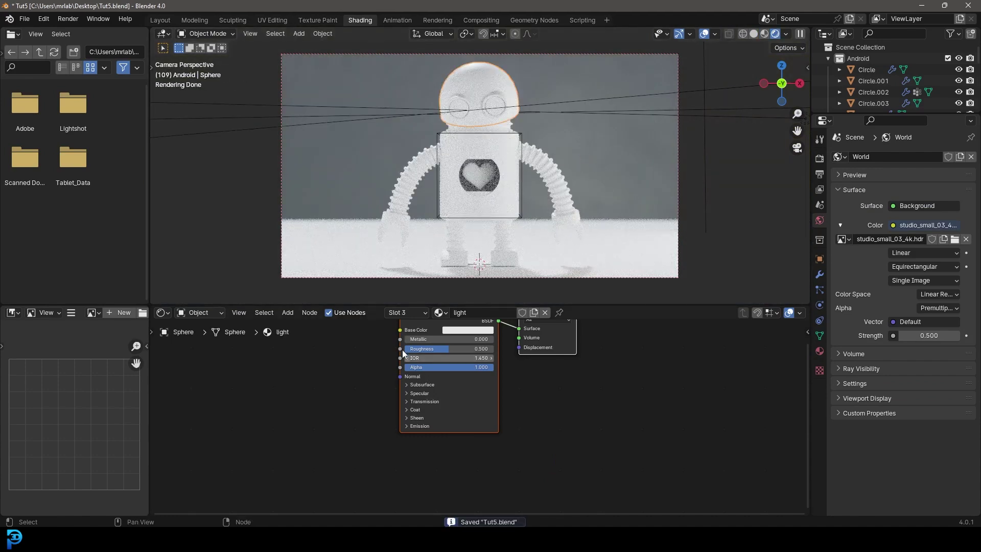
key("Home")
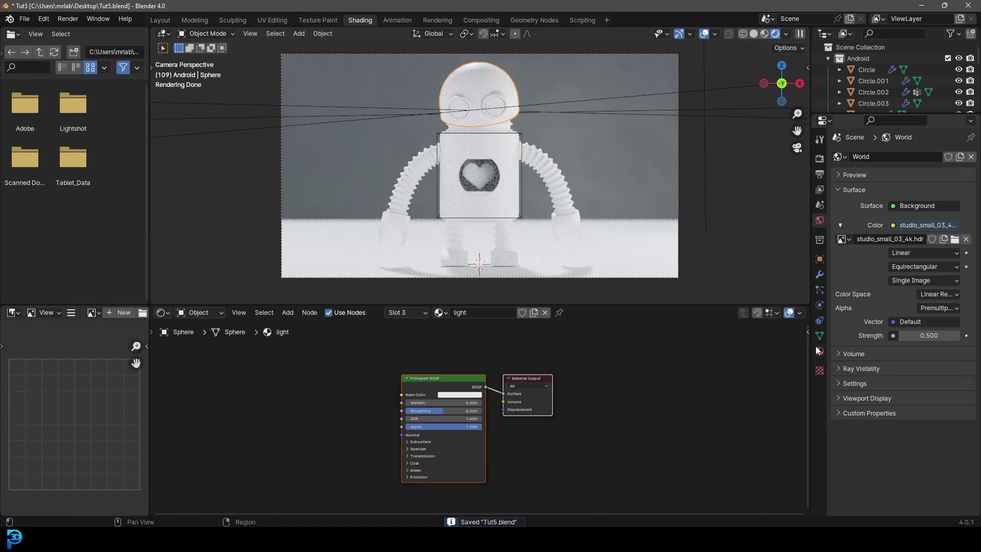
left_click(820, 351)
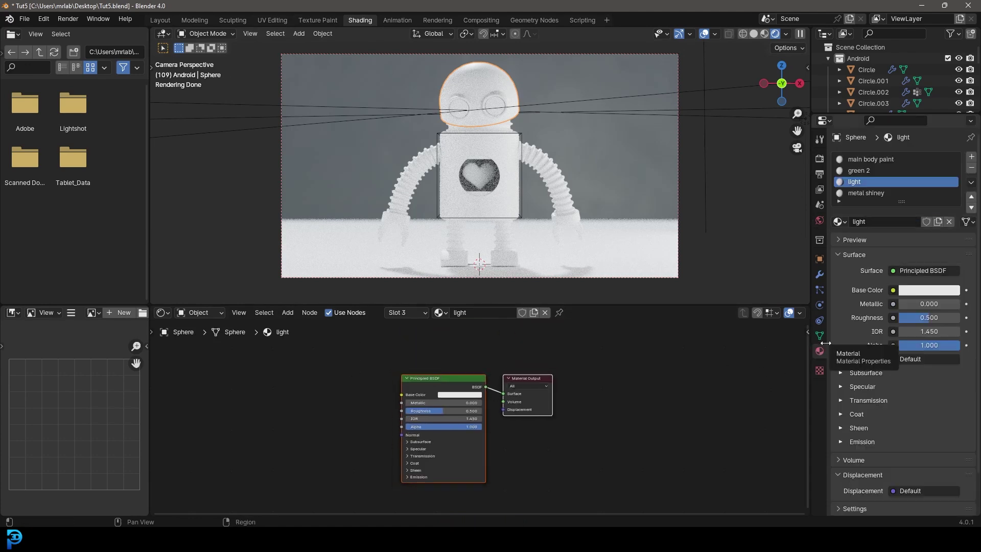
left_click(864, 159)
scroll(461, 400, "up", 2)
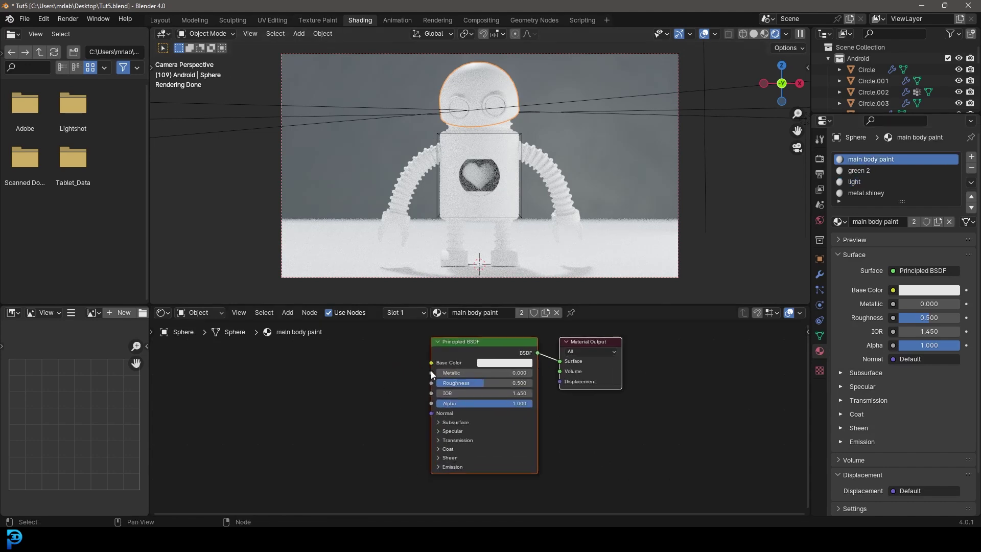
scroll(431, 370, "up", 1)
Set the main body paint base colour to yellow-green and Metallic to 0.133
left_click(505, 361)
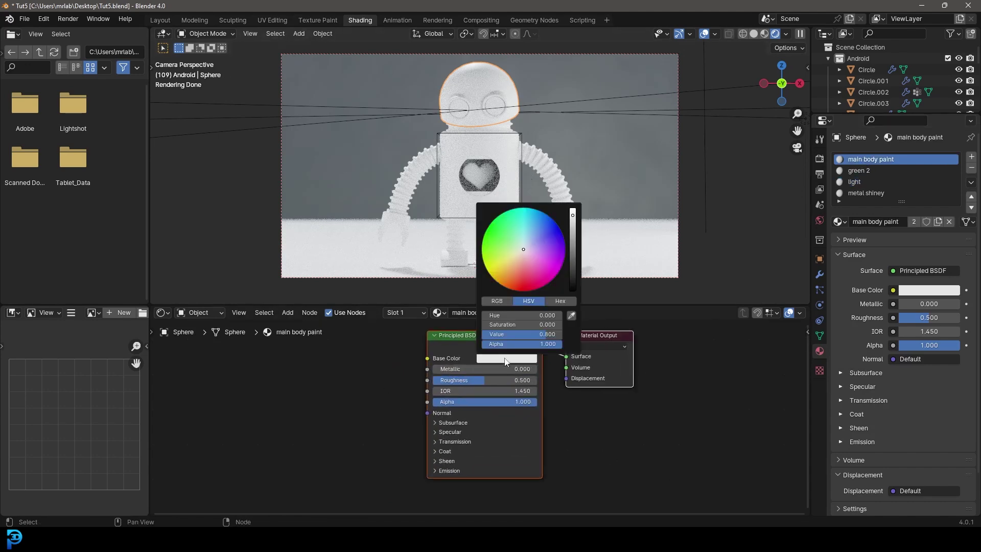
left_click_drag(498, 253, 490, 262)
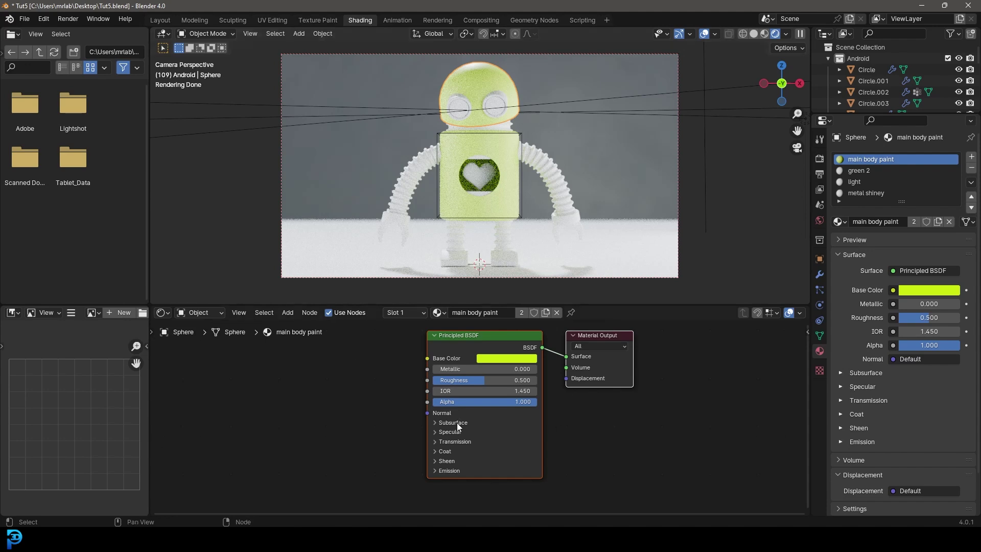
left_click_drag(434, 369, 446, 372)
scroll(657, 154, "down", 3)
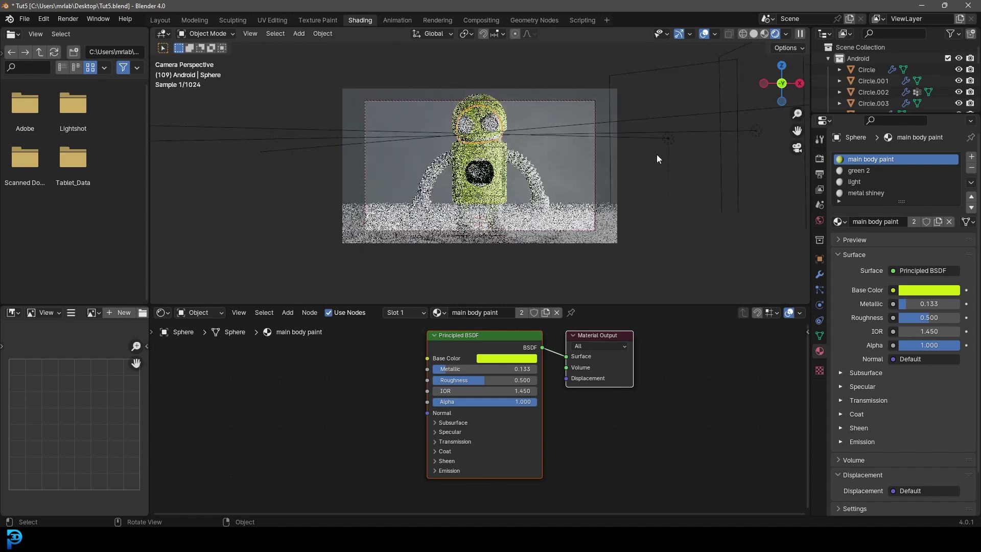
left_click(755, 132)
Set the area light's power to 1200 W
double_click(918, 231)
type("120")
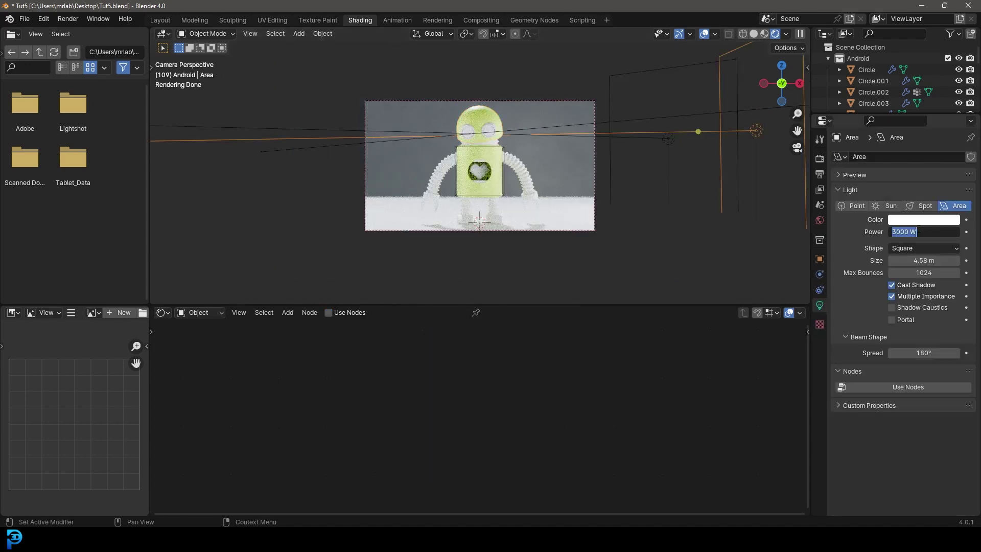
type("0")
key("Return")
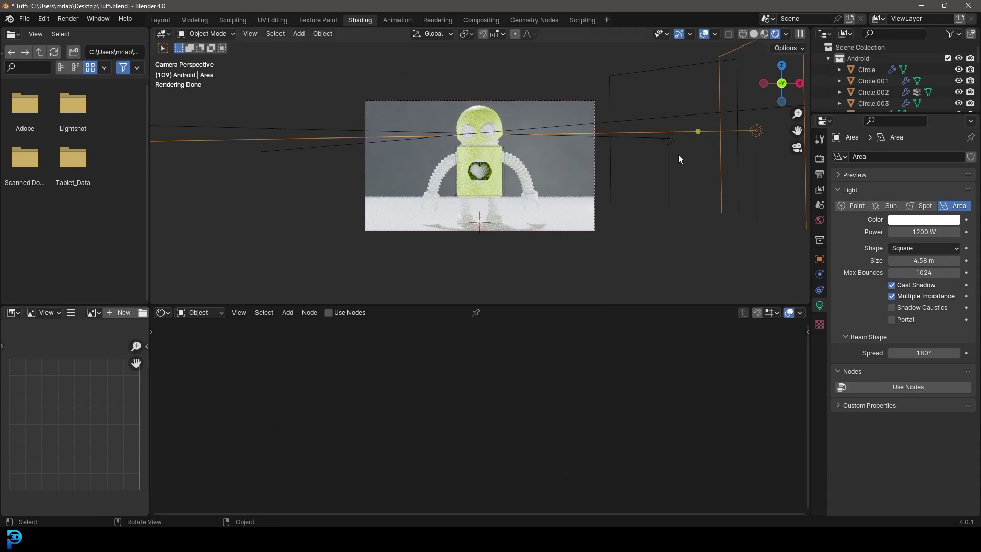
Select Area.002 and the backdrop wall Plane.001, inspect its base colour, then return to camera view
left_click(665, 142)
scroll(440, 212, "down", 2)
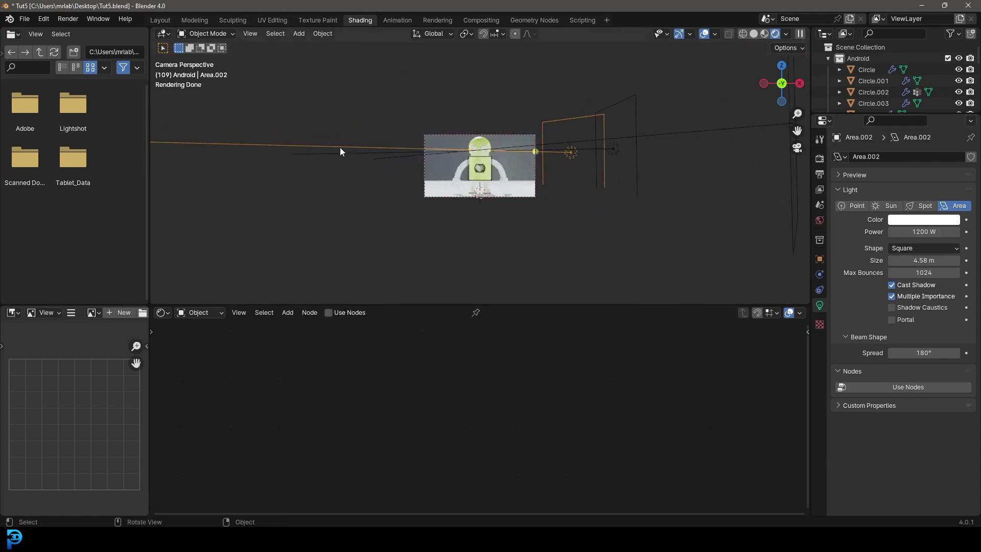
middle_click_drag(339, 147, 310, 192)
scroll(310, 192, "down", 5)
left_click(360, 148)
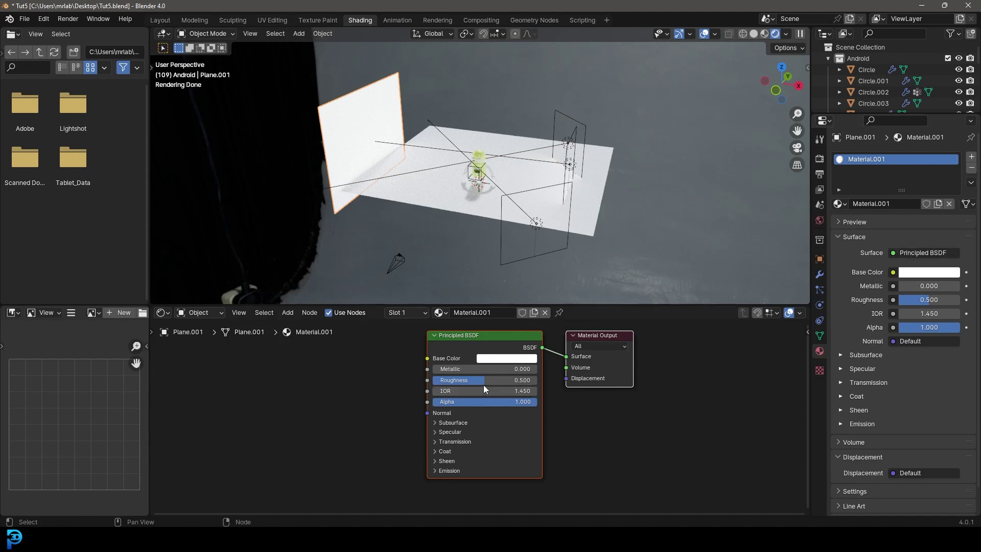
left_click(924, 273)
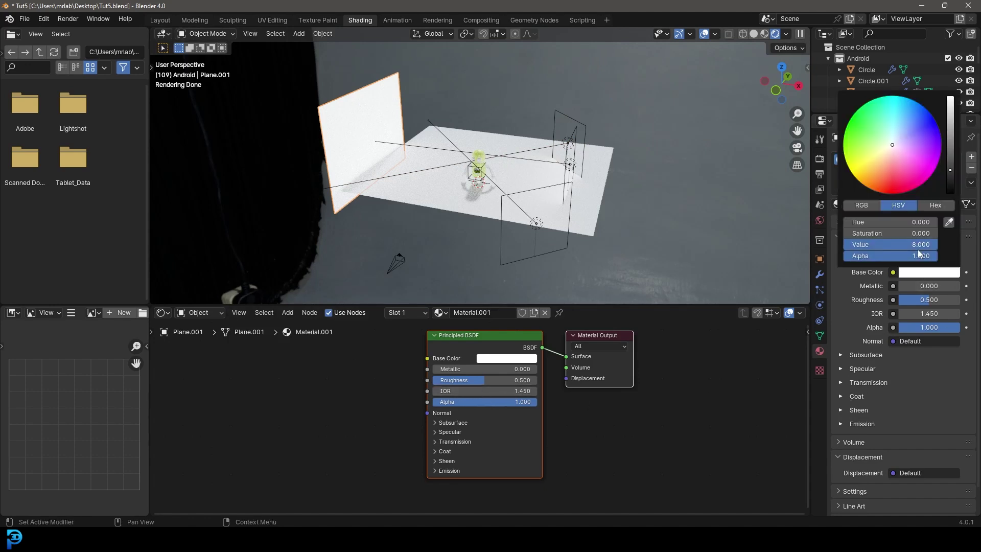
key("KP_0")
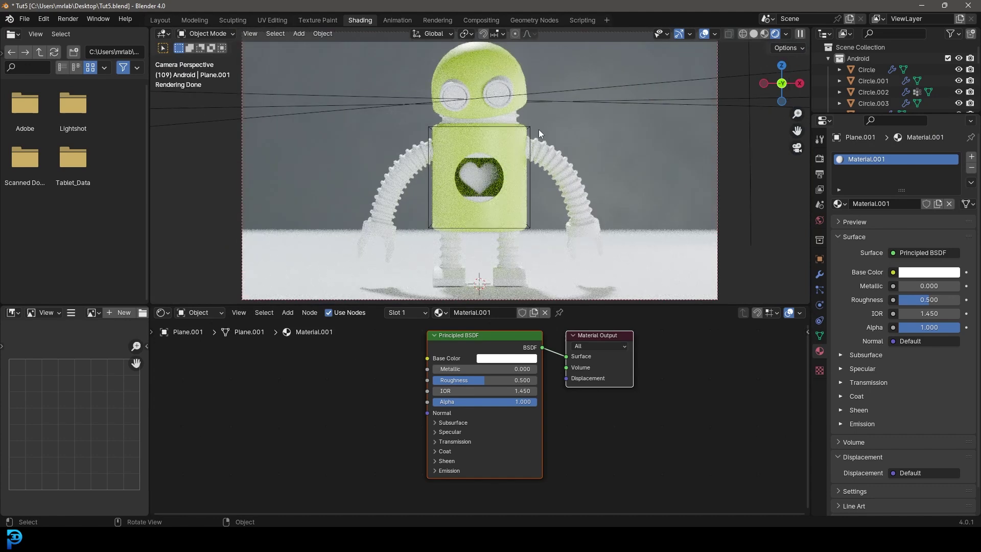
Save, then make the green 2 material a dark green with Roughness 0.205 and Metallic 0.112
key("ctrl+s")
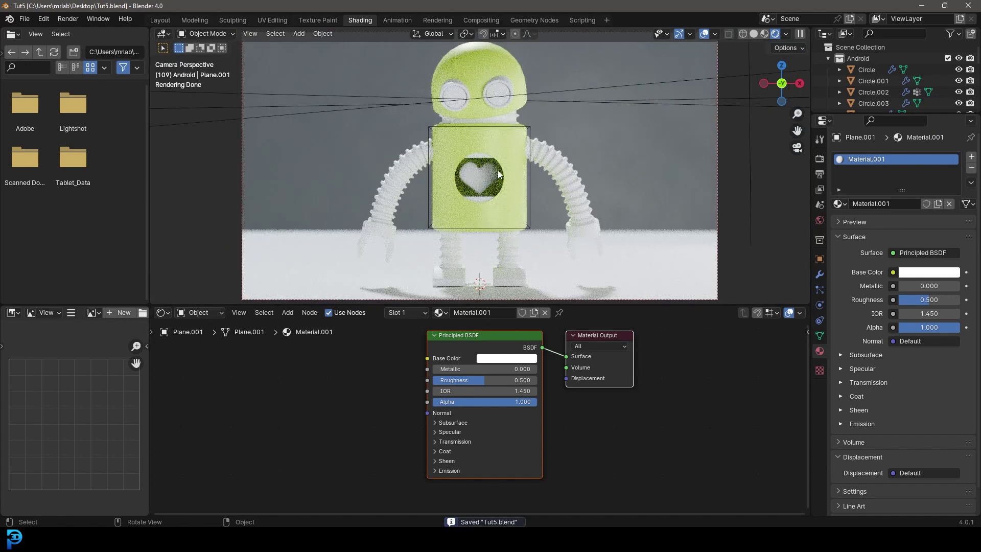
left_click(505, 84)
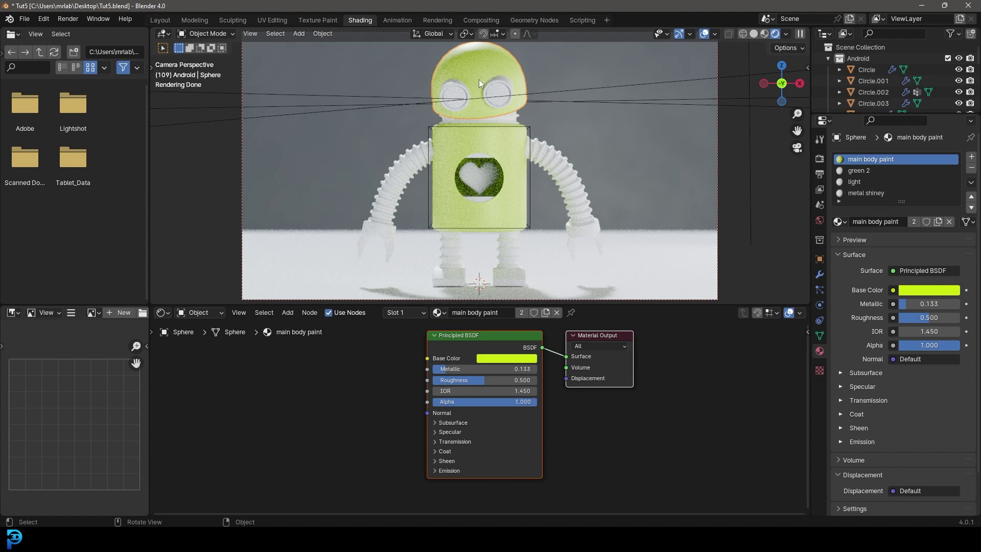
left_click(859, 170)
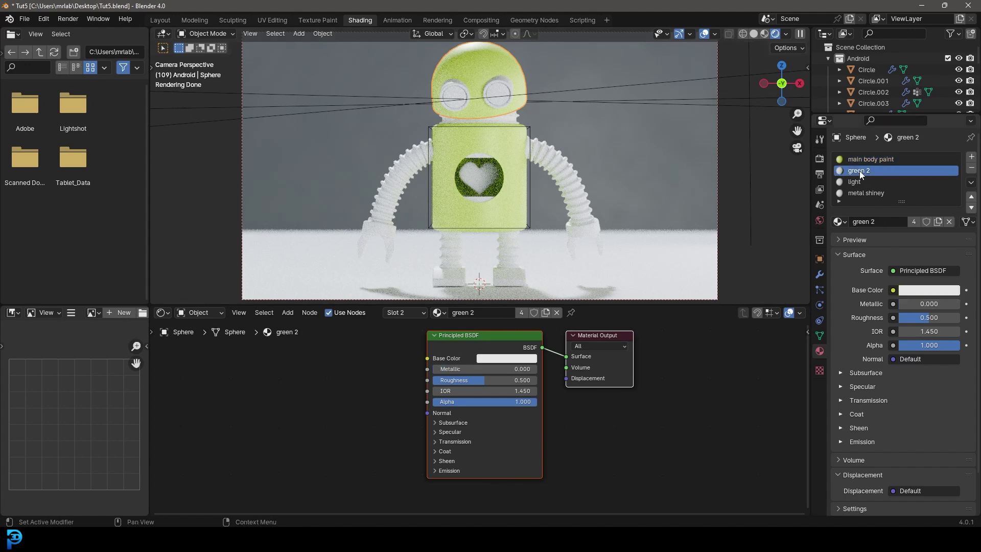
left_click(504, 360)
left_click(492, 254)
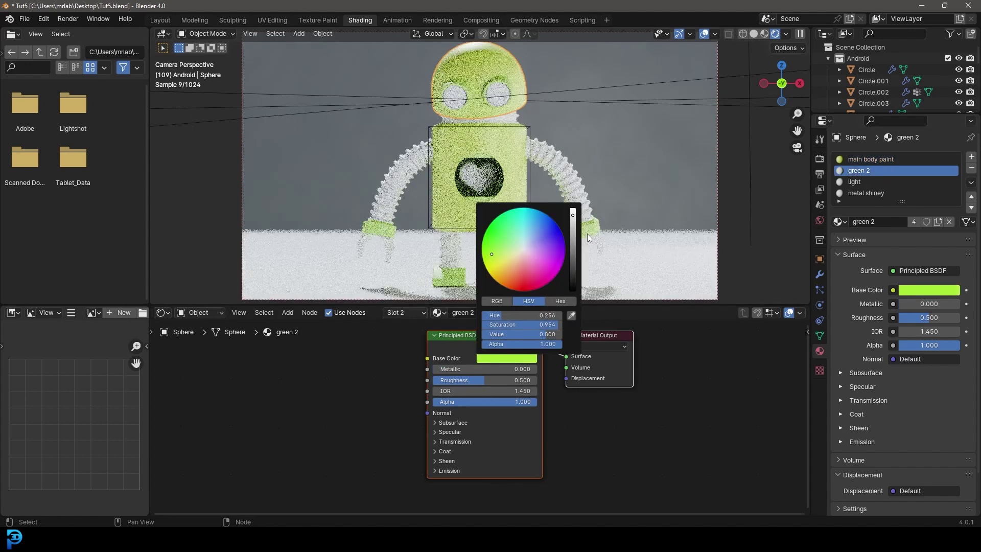
left_click_drag(573, 215, 573, 237)
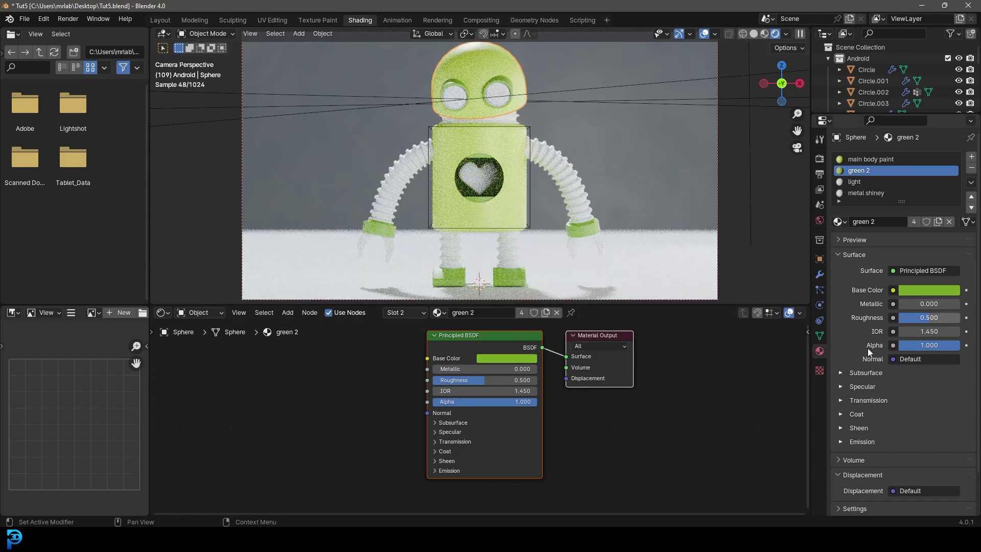
left_click_drag(485, 380, 444, 369)
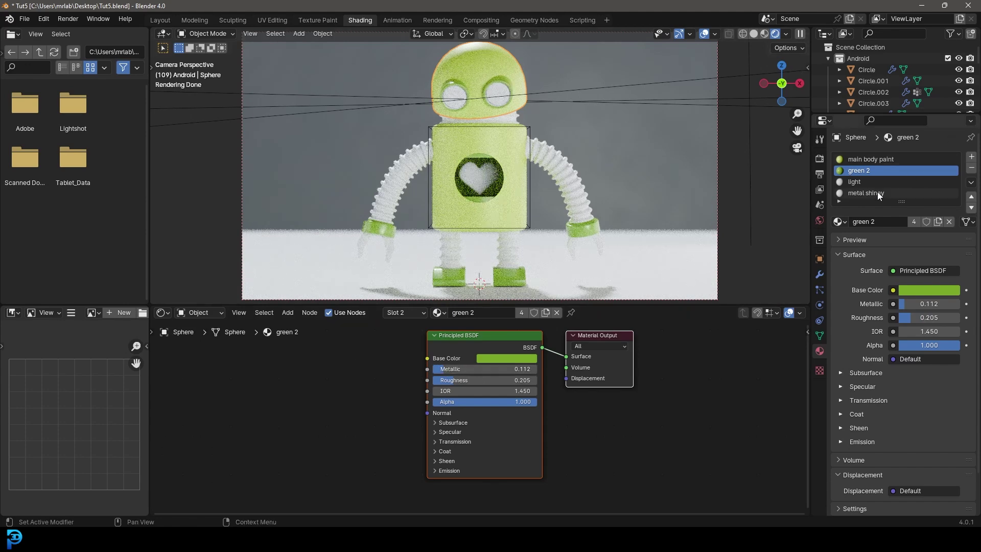
left_click(861, 181)
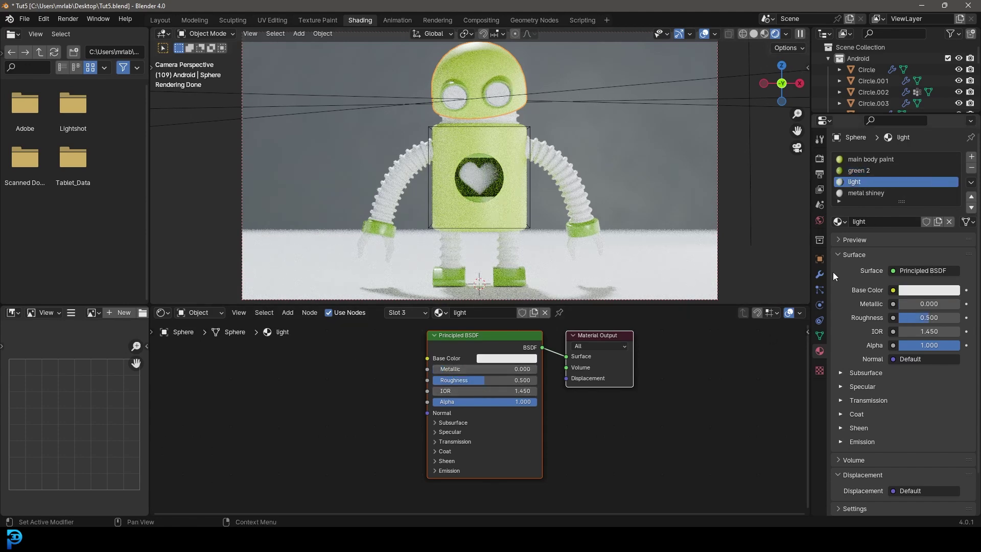
Replace the light material's surface with a yellow Emission shader
left_click(922, 271)
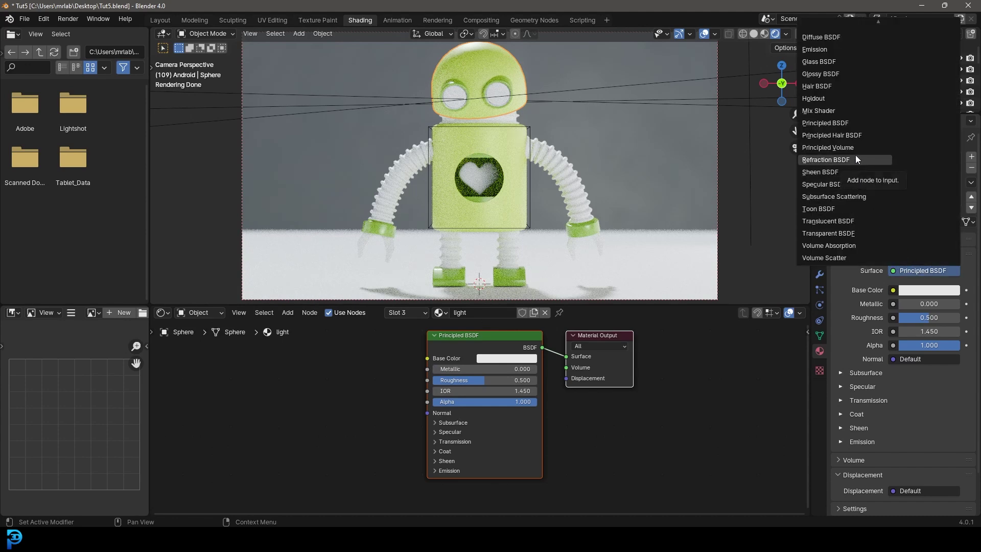
left_click(826, 49)
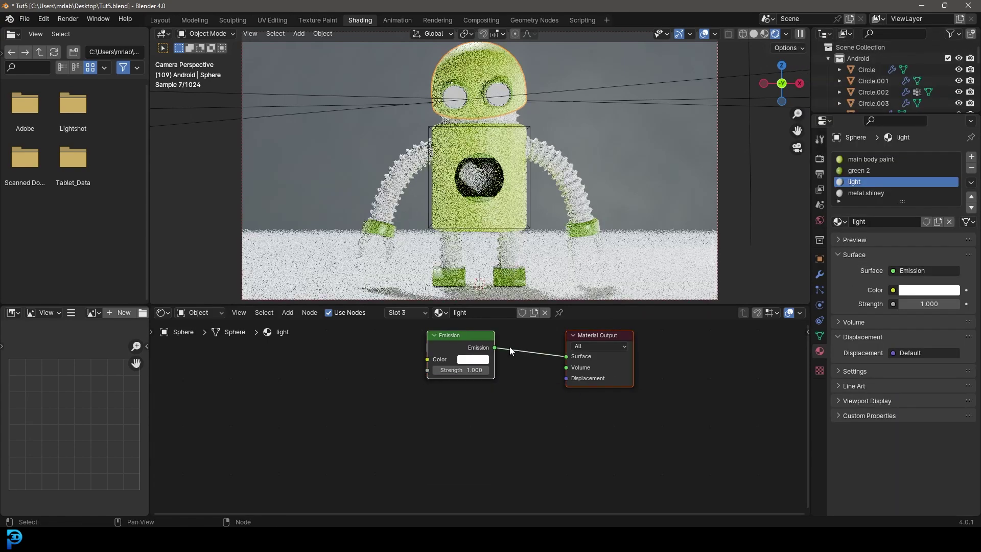
left_click(473, 359)
left_click(472, 274)
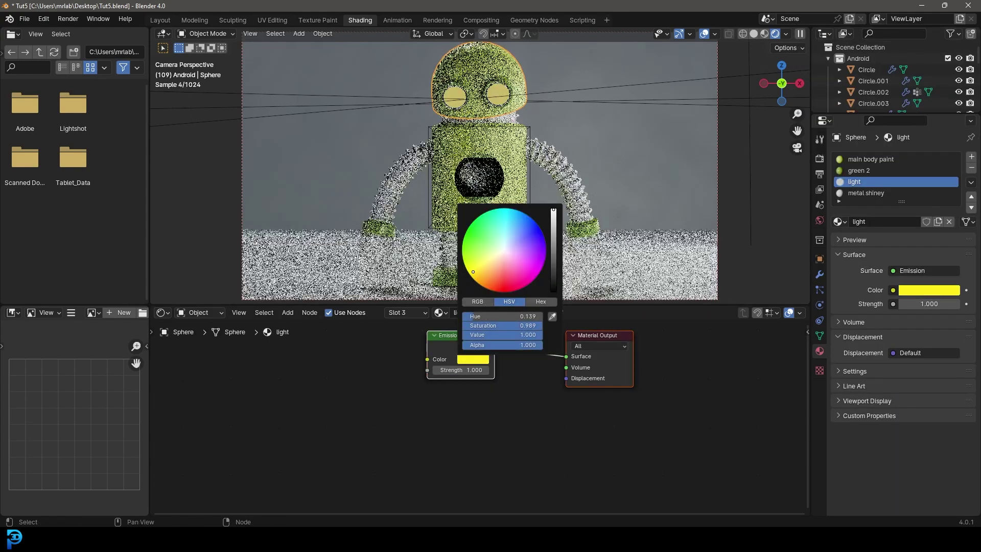
Set the emission strength to 8, after first trying 12
left_click(467, 369)
type("12")
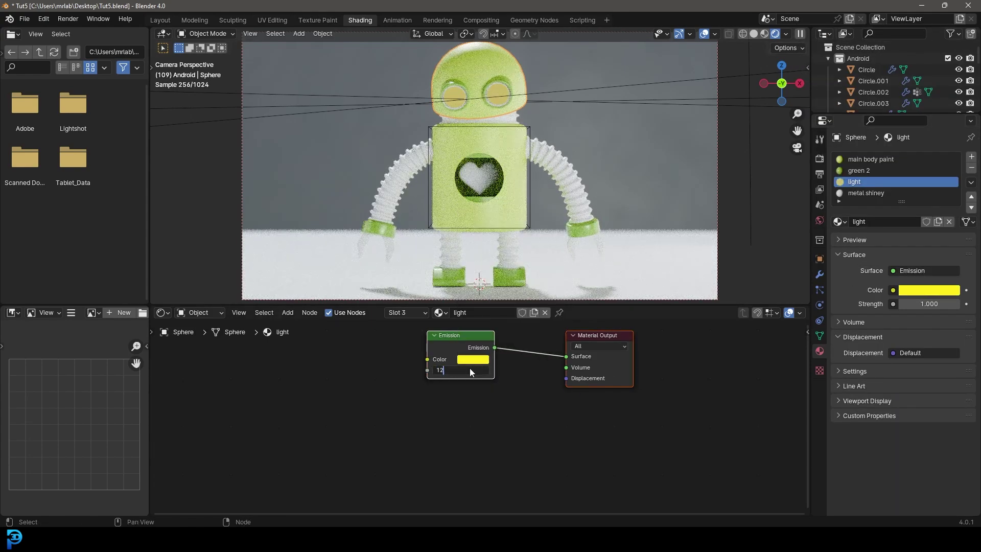
key("Return")
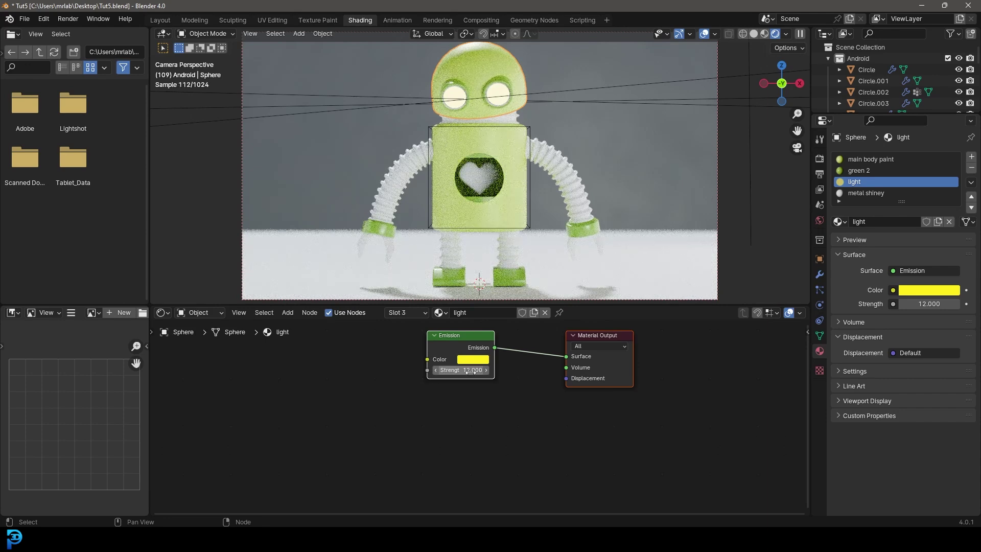
left_click(468, 370)
type("8")
key("Return")
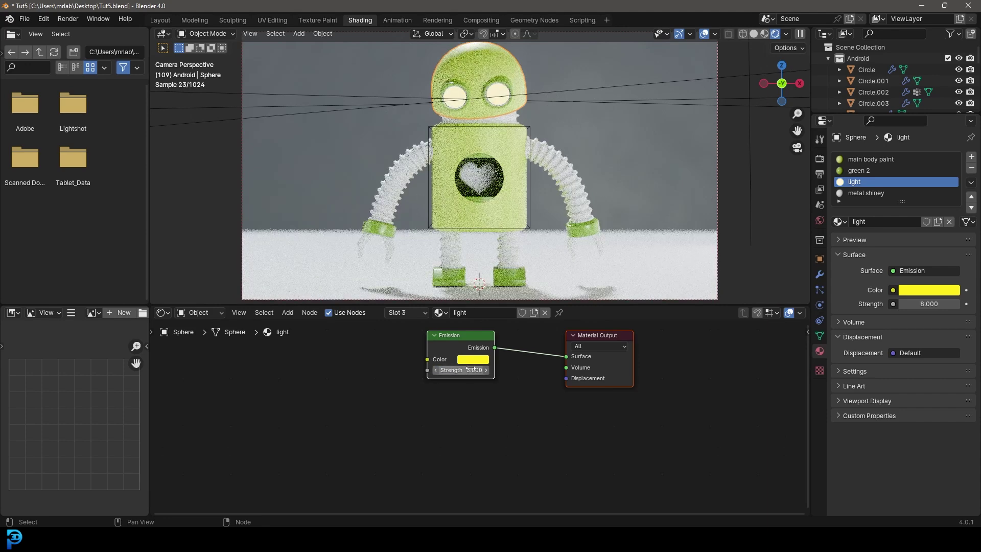
left_click(869, 195)
Make metal shiney fully metallic, then give the rubber material a near-black base colour and roughness 0.346
left_click_drag(441, 368, 466, 380)
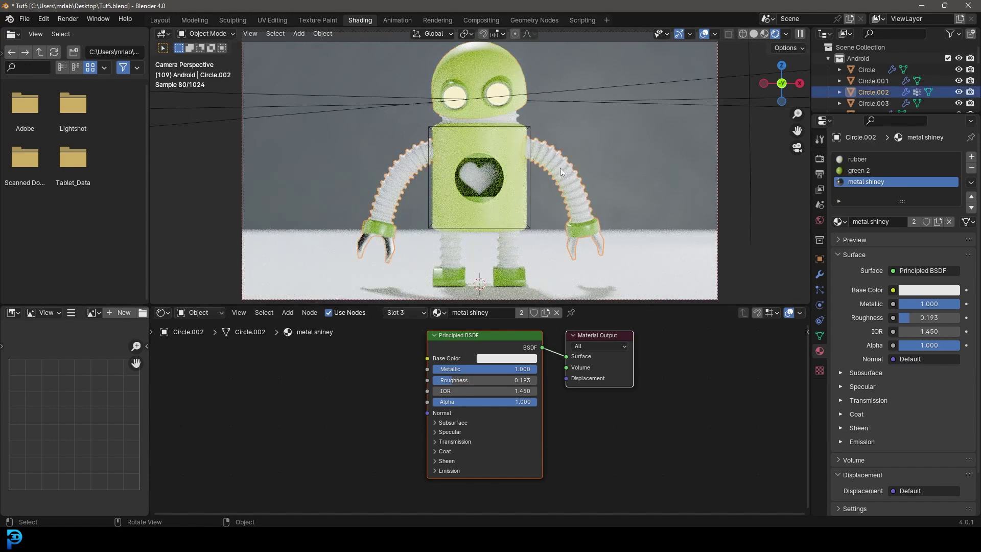
left_click(874, 92)
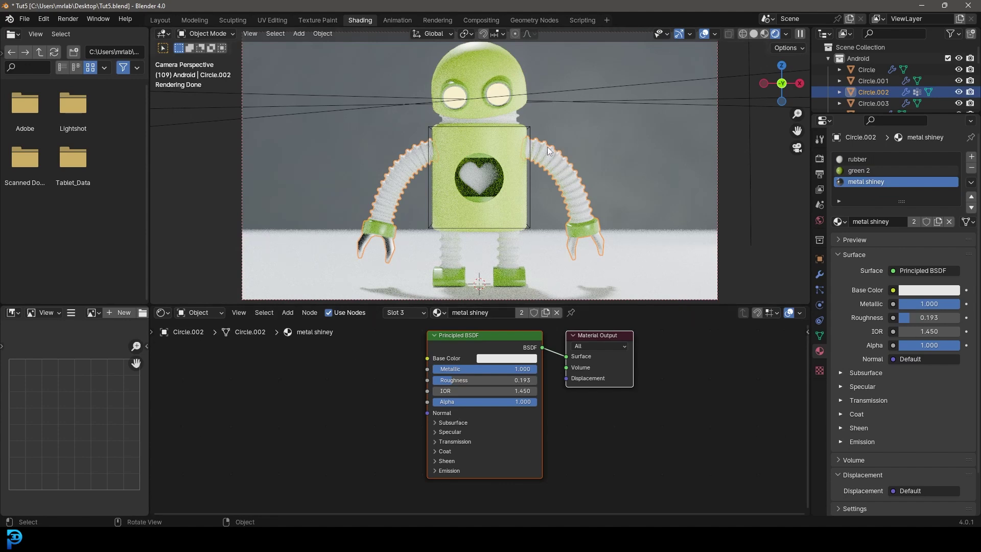
left_click(863, 159)
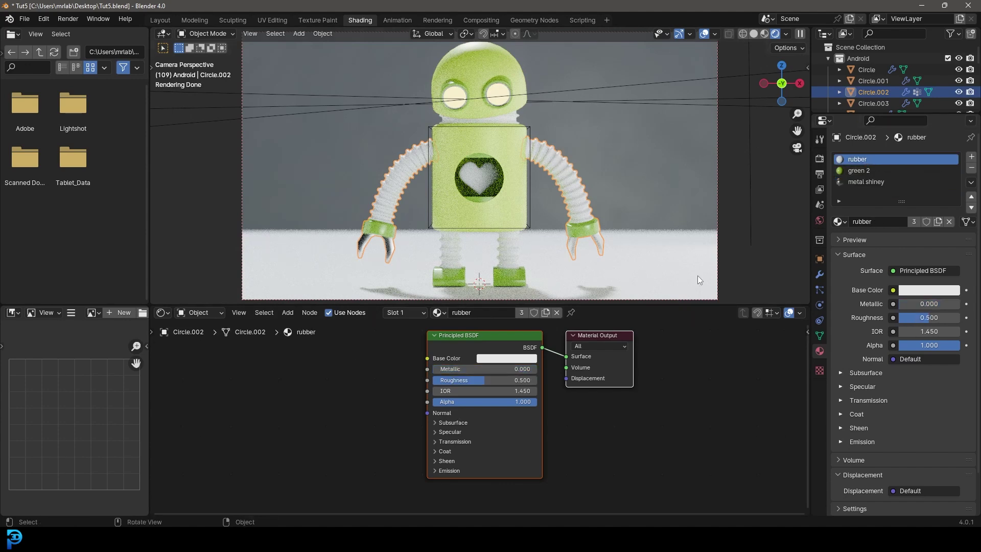
left_click(498, 359)
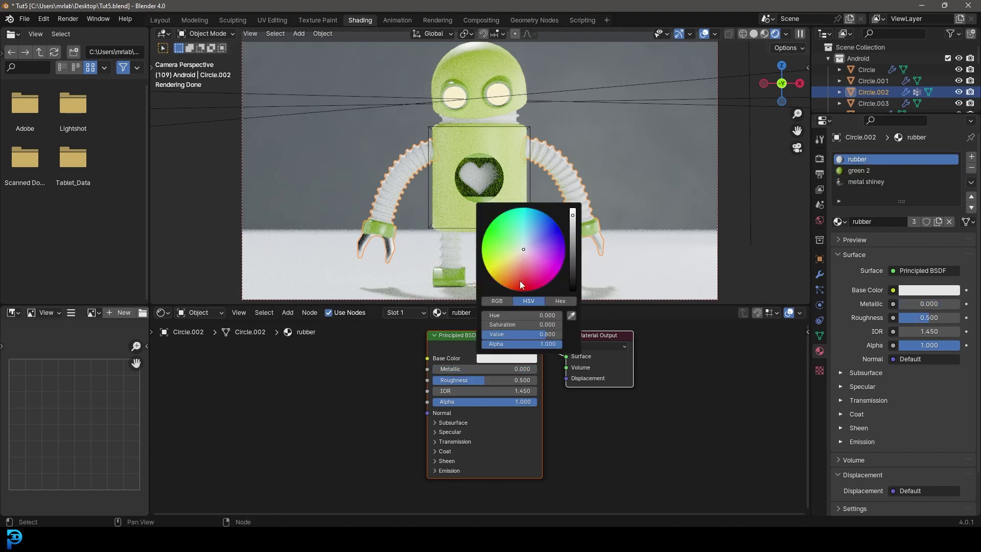
left_click(574, 269)
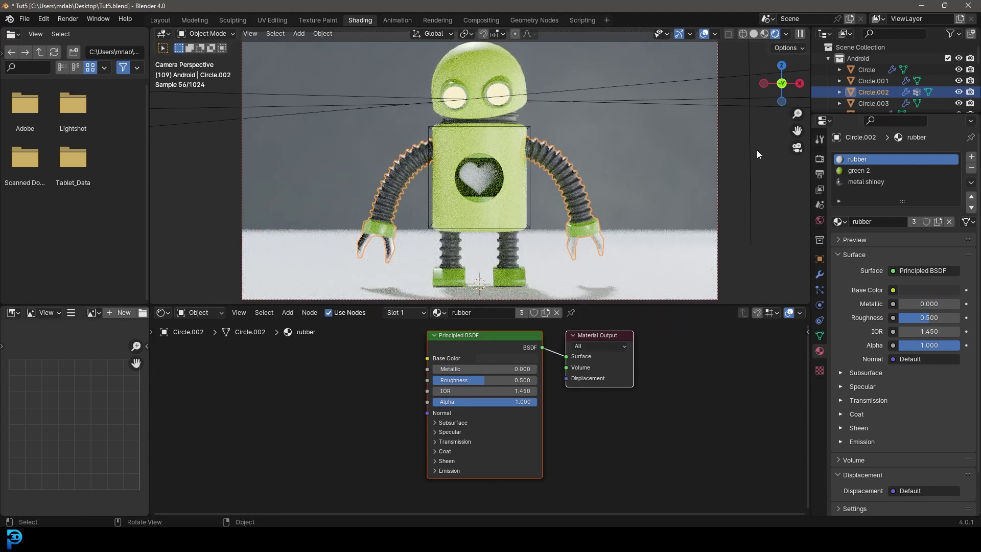
left_click_drag(486, 382, 469, 381)
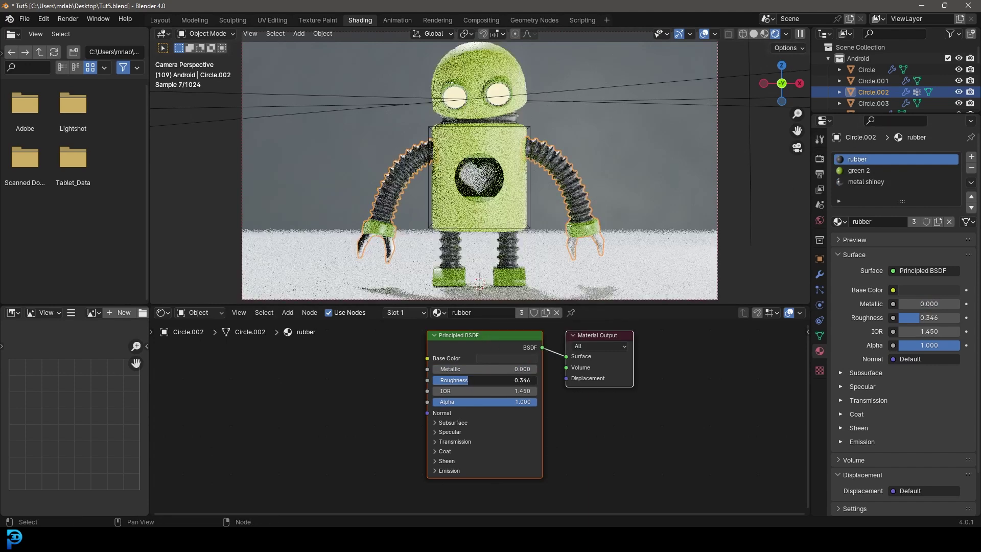
left_click(615, 212)
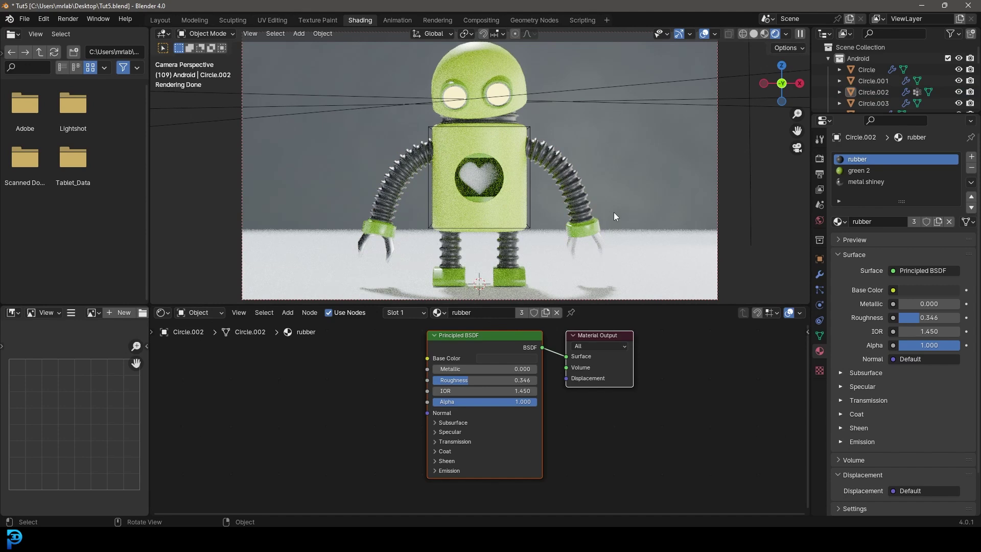
Set the heart material's base colour to red with roughness 0.297 and save Tut5.blend
left_click(485, 187)
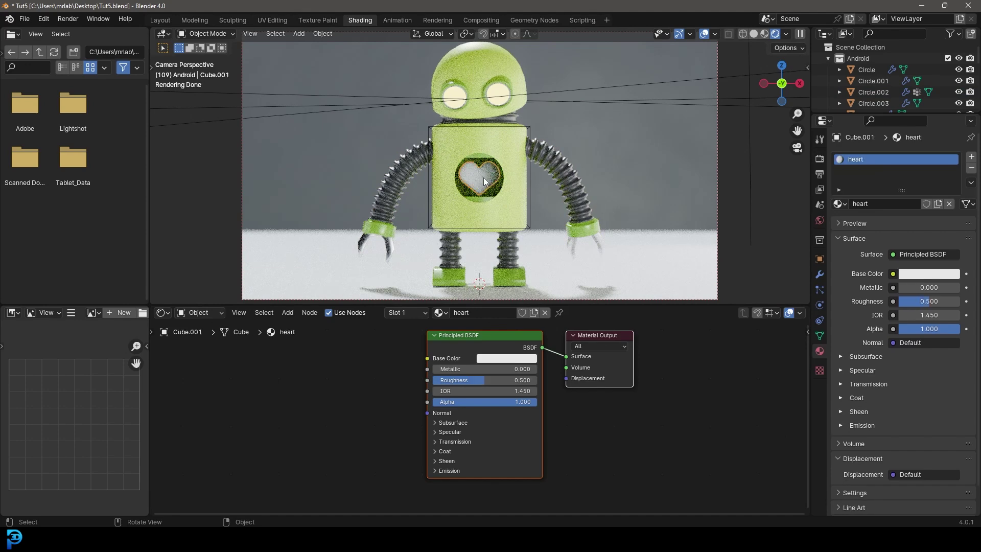
left_click(501, 361)
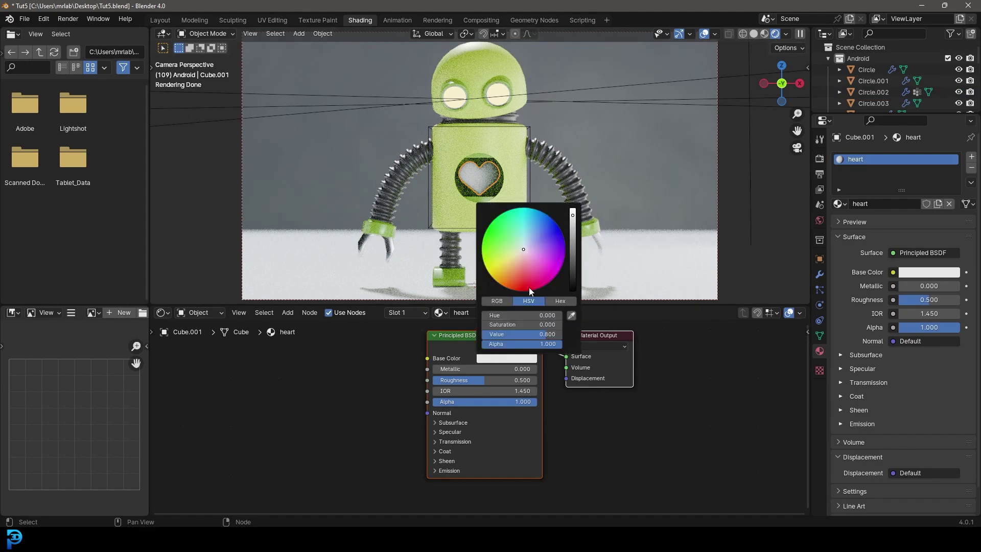
left_click(532, 293)
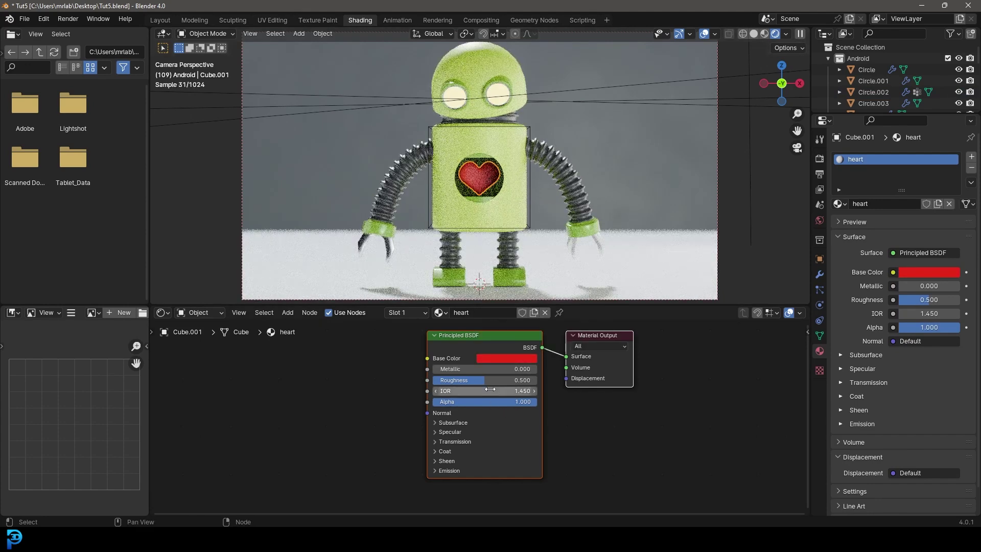
left_click_drag(488, 380, 467, 381)
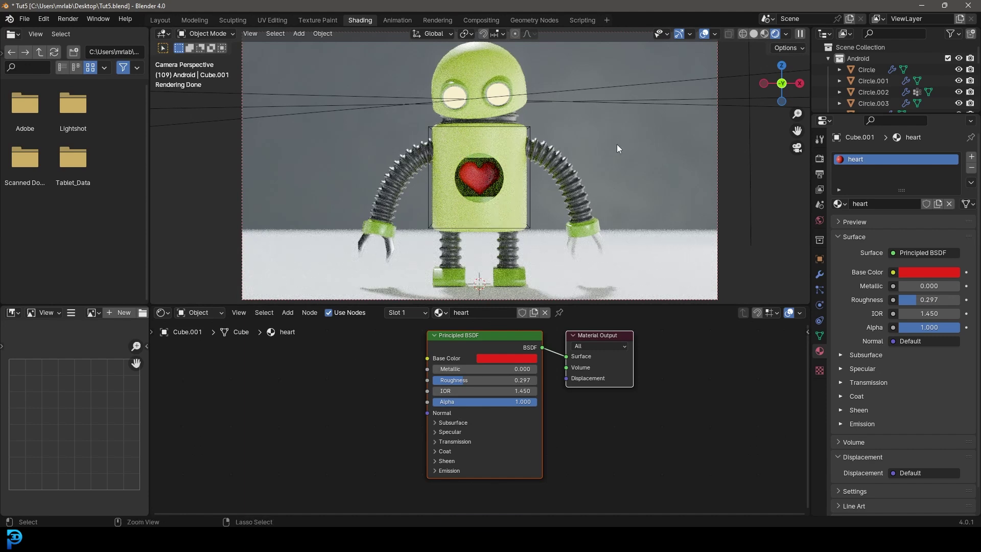
key("ctrl+s")
scroll(617, 144, "down", 3)
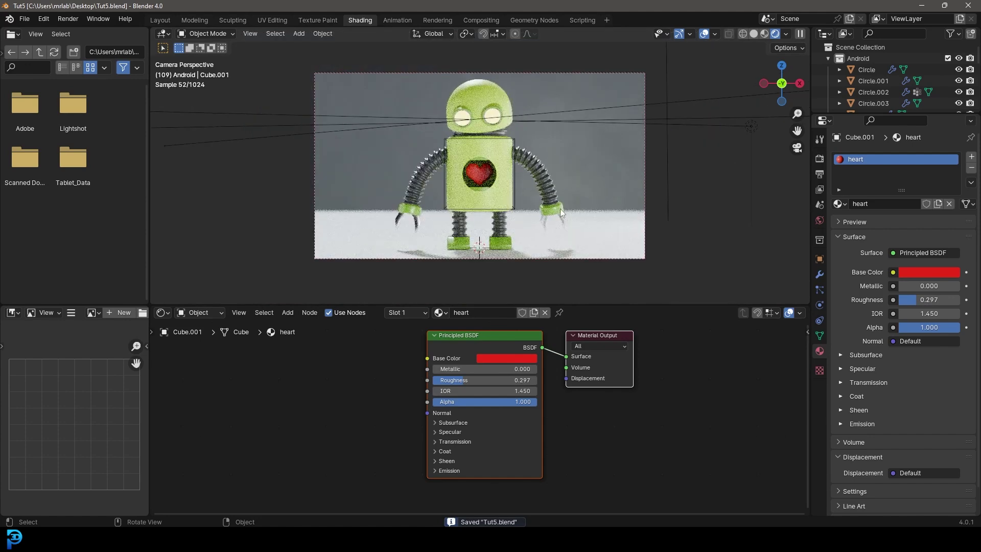
Give the floor plane a new material named 'floor'
left_click(605, 221)
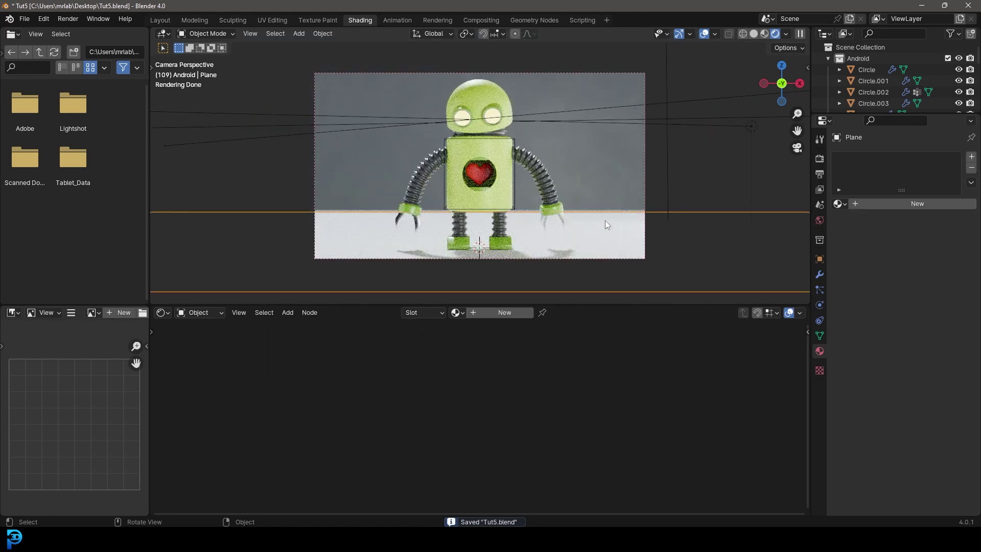
left_click(494, 312)
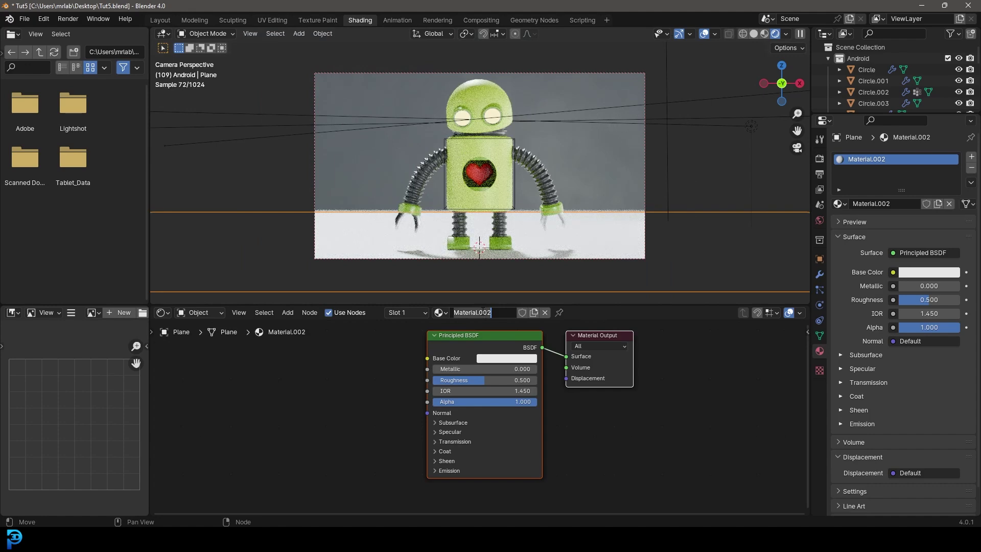
type("floor")
key("Return")
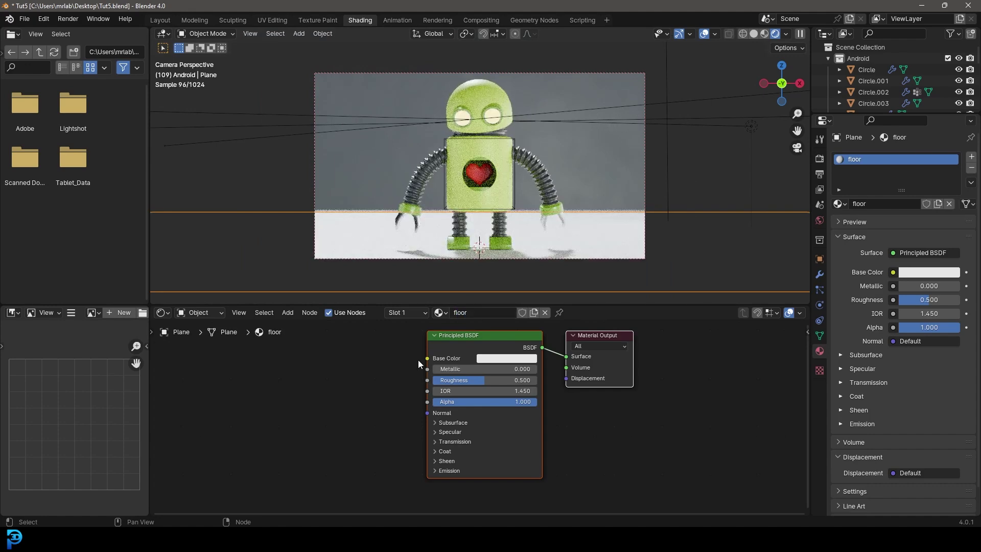
Set the floor material's base colour to a near-black cyan-blue, value below 0.050
left_click(493, 361)
left_click(519, 283)
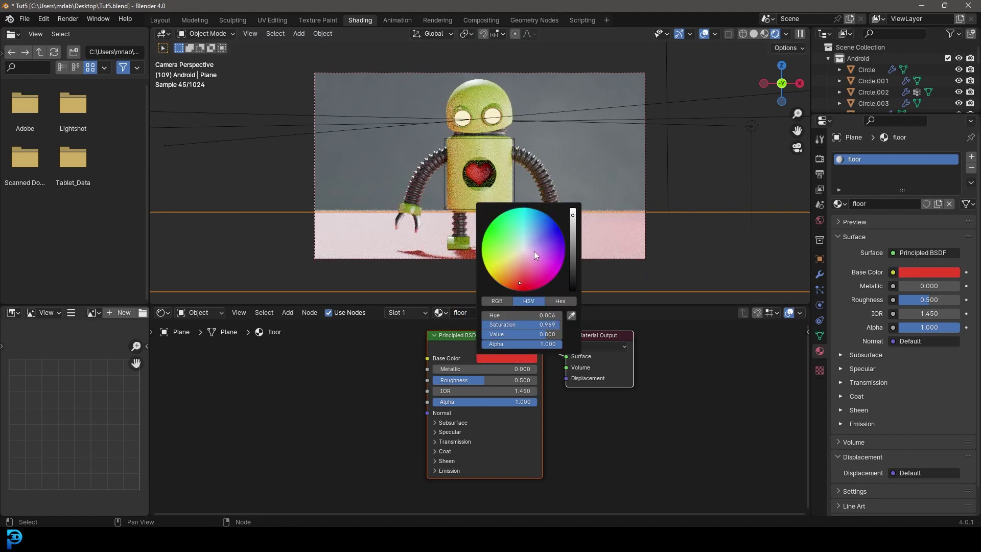
left_click(547, 226)
left_click_drag(547, 226, 529, 221)
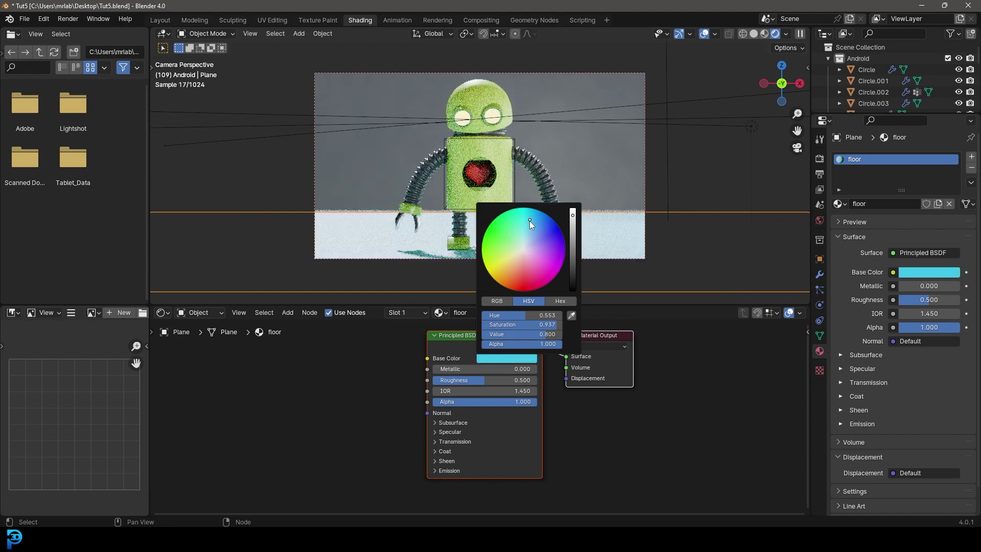
left_click(572, 271)
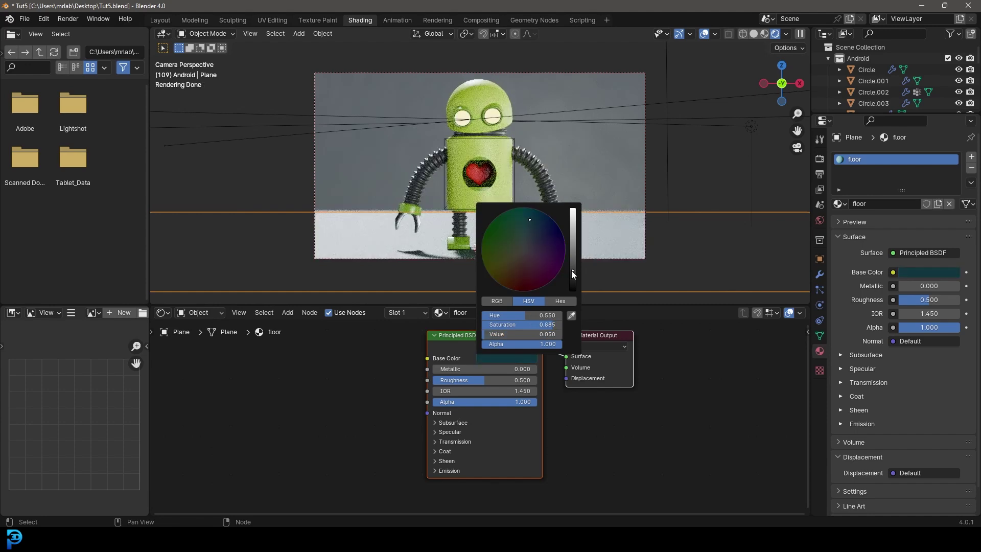
left_click_drag(572, 272, 572, 280)
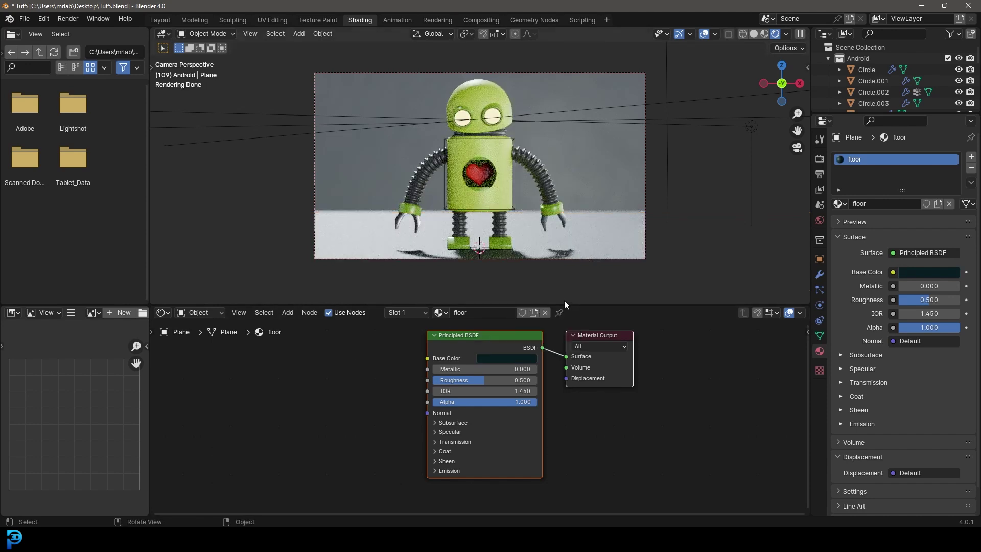
Switch the viewport to Solid shading and save Tut5.blend
key("z")
left_click(535, 150)
key("ctrl+s")
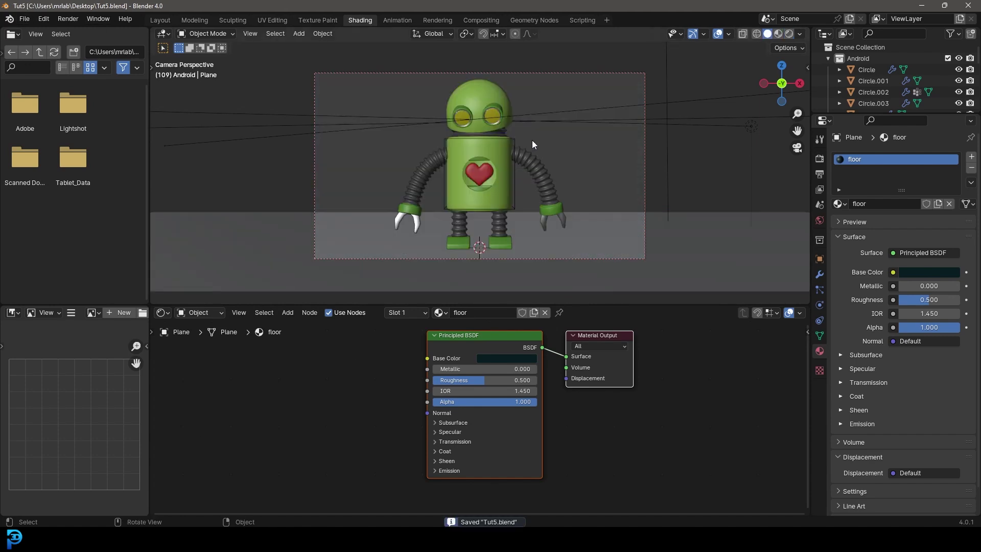
scroll(526, 151, "up", 2)
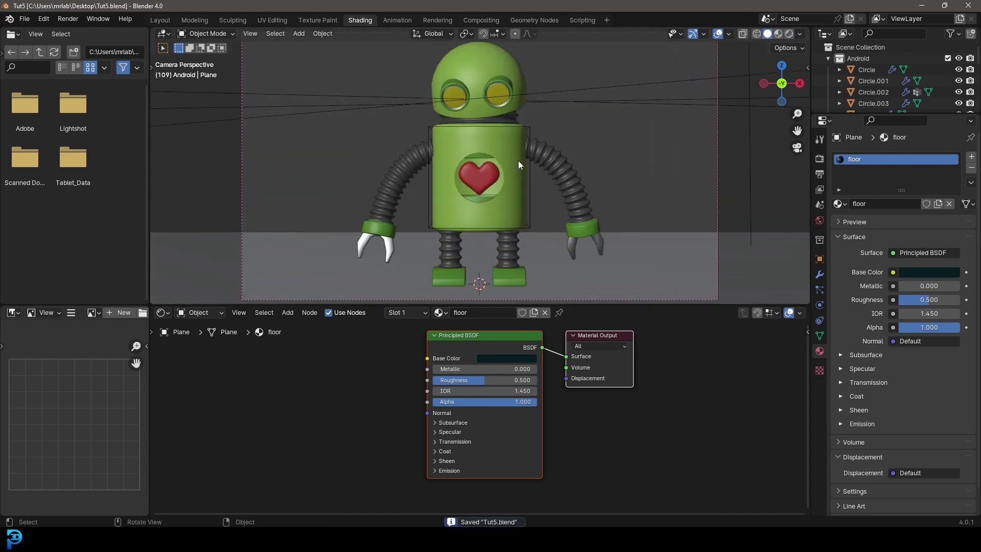
left_click(24, 21)
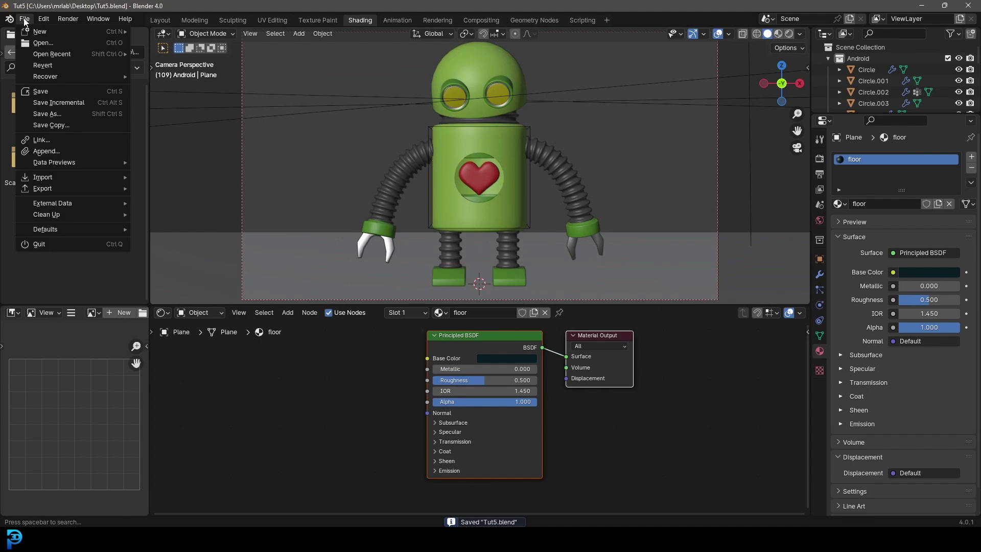
Via File > Append, browse the PBR Material Library to laminate_floor_03_2k.blend and append material laminate_floor_03
left_click(51, 154)
left_click(264, 180)
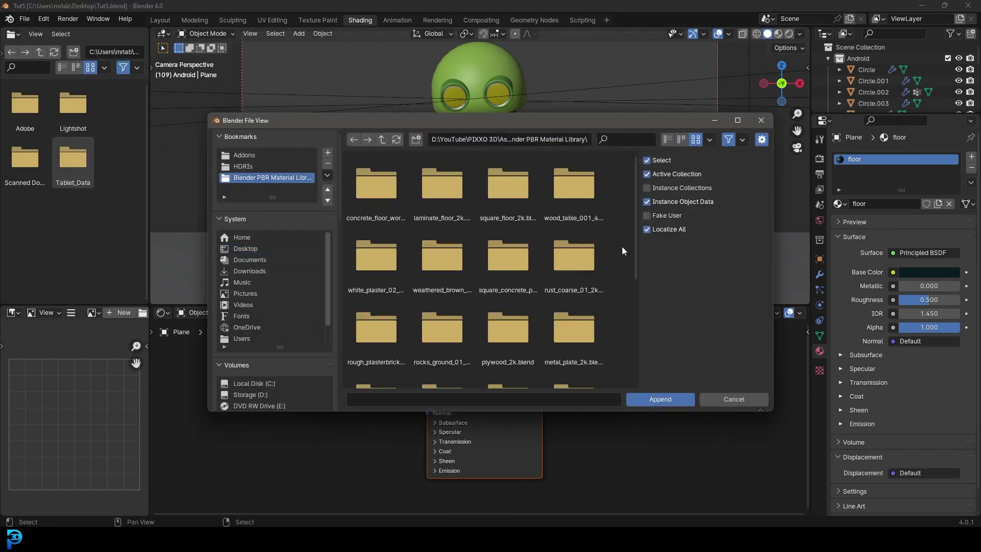
left_click(739, 122)
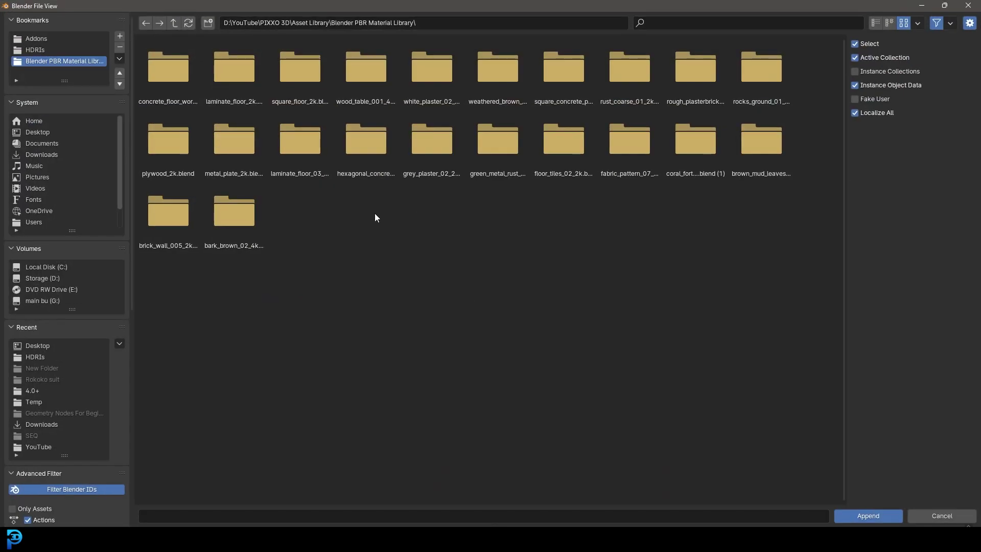
double_click(300, 139)
double_click(240, 69)
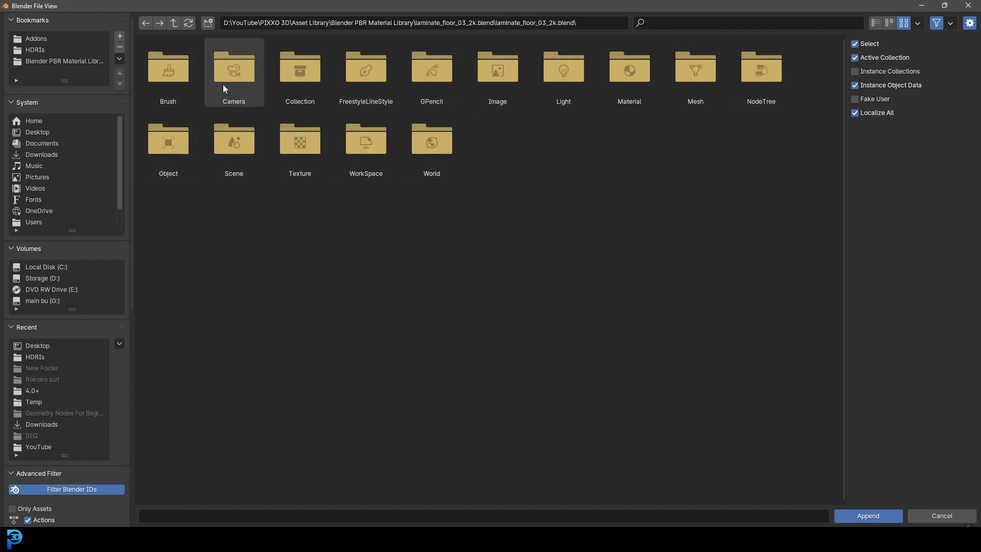
double_click(657, 77)
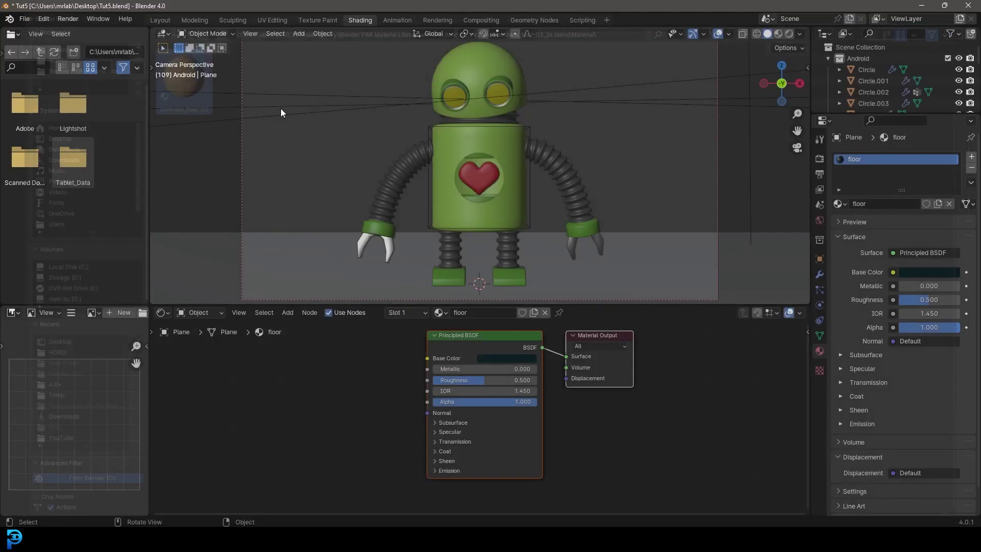
scroll(522, 210, "down", 3)
Assign the laminate_floor_03 material to the floor plane
left_click(609, 231)
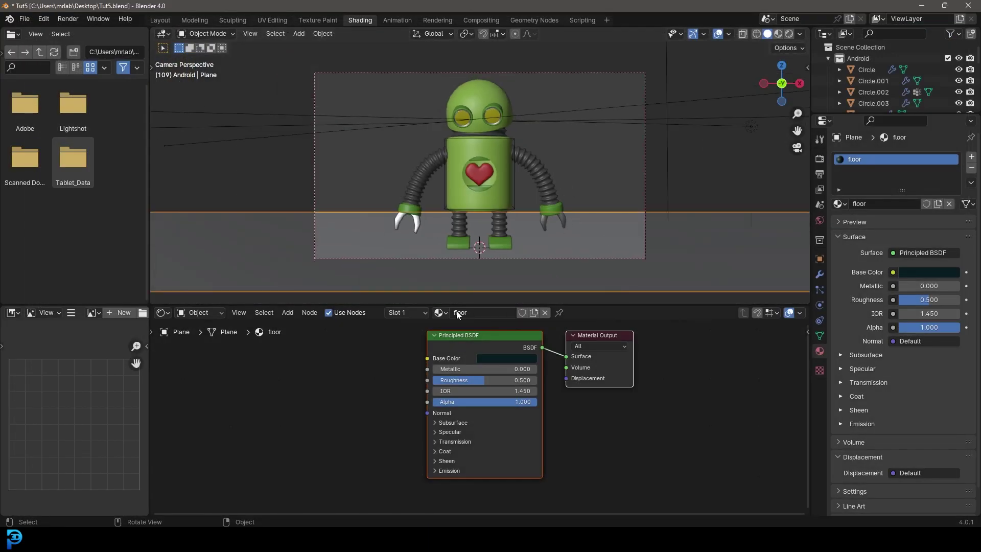
left_click(440, 312)
left_click(477, 362)
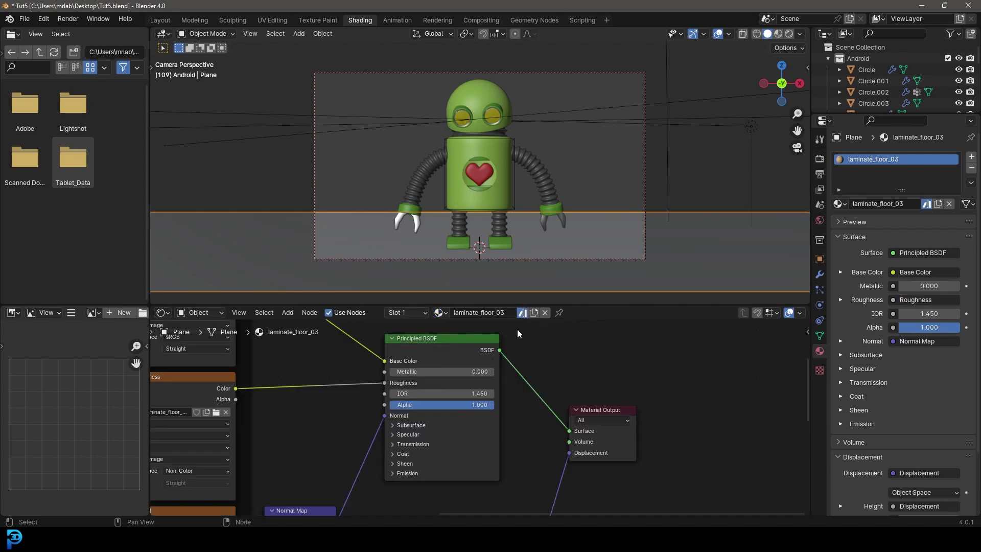
UV unwrap the floor plane's mesh in Edit Mode
key("Tab")
key("u")
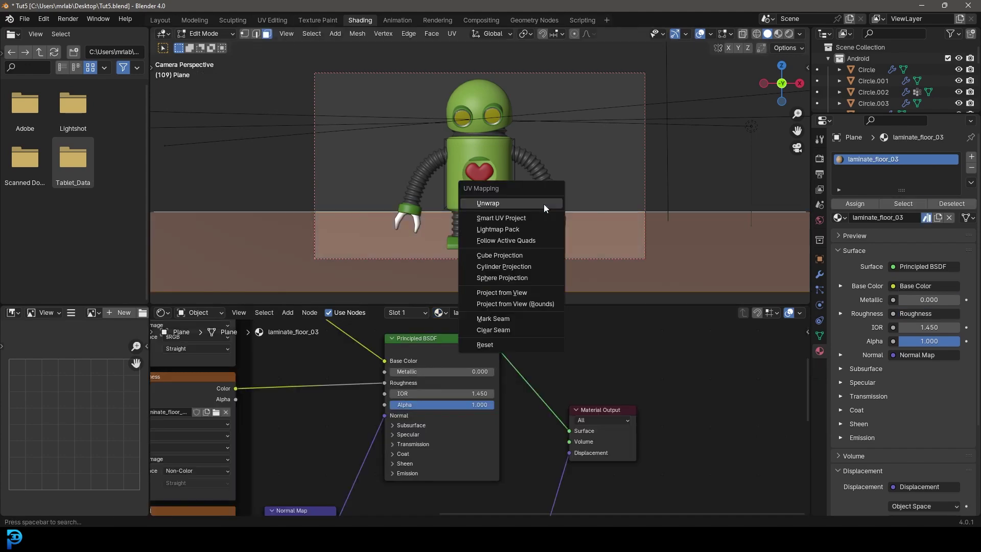
left_click(552, 210)
key("Tab")
Show the laminate floor in rendered shading through the camera view, then save Tut5.blend
key("z")
left_click(555, 157)
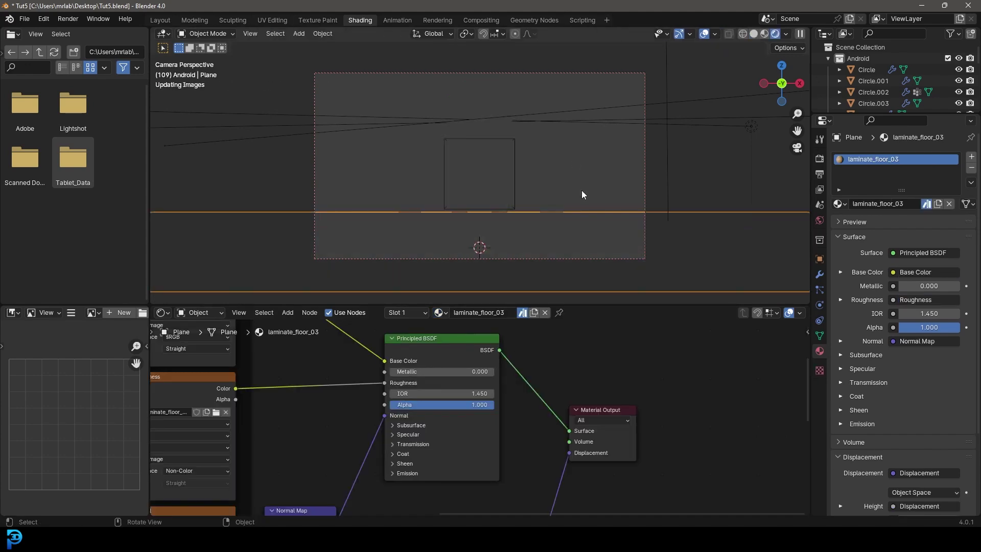
mouse_move(581, 190)
middle_mouse_down()
mouse_move(618, 240)
mouse_move(617, 231)
middle_mouse_up()
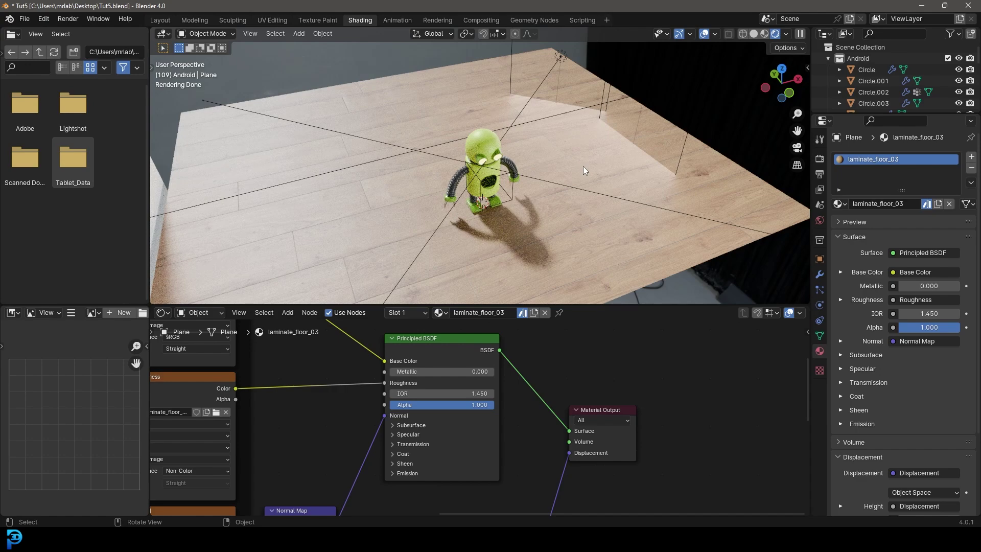
key("KP_0")
key("ctrl+s")
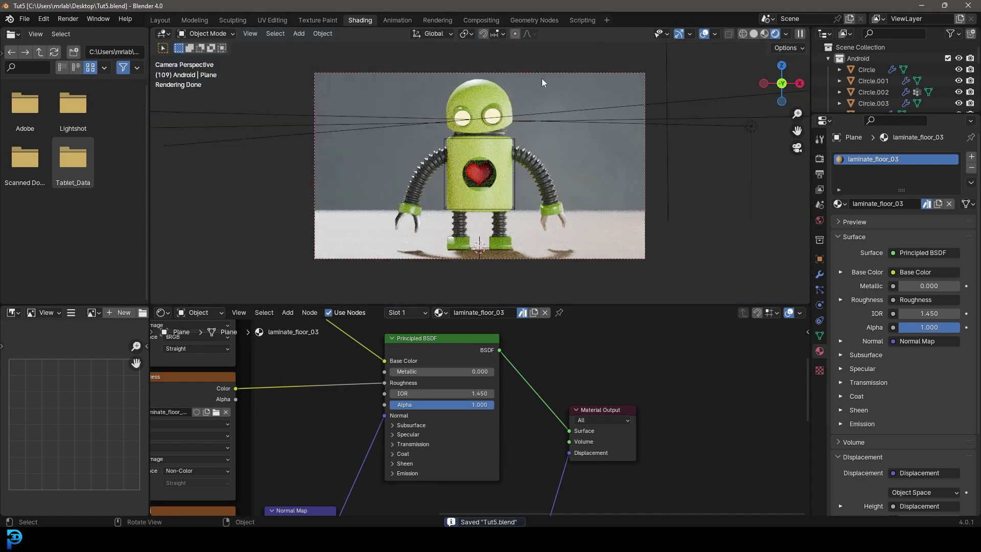
Select the camera and set the rotation pivot to Bounding Box Center
left_click(562, 73)
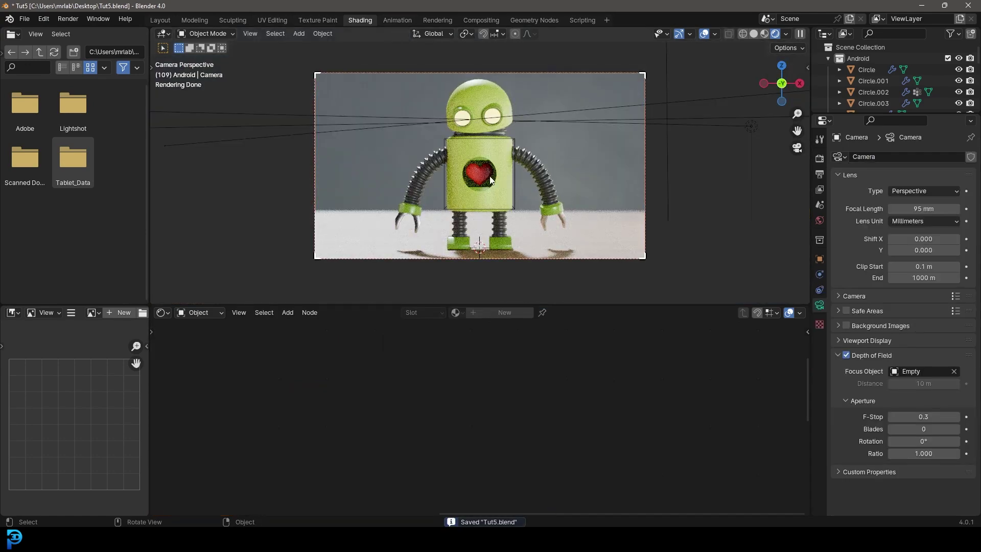
key("r")
key("Escape")
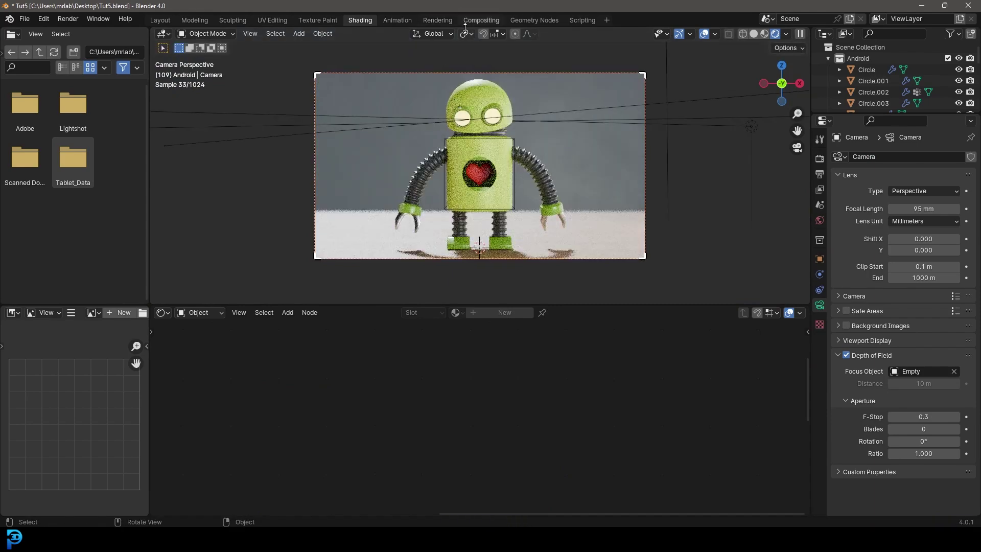
left_click(465, 33)
left_click(480, 61)
Tilt the camera around X, turn it around Z, and shift it to reframe the robot
key("r")
key("x")
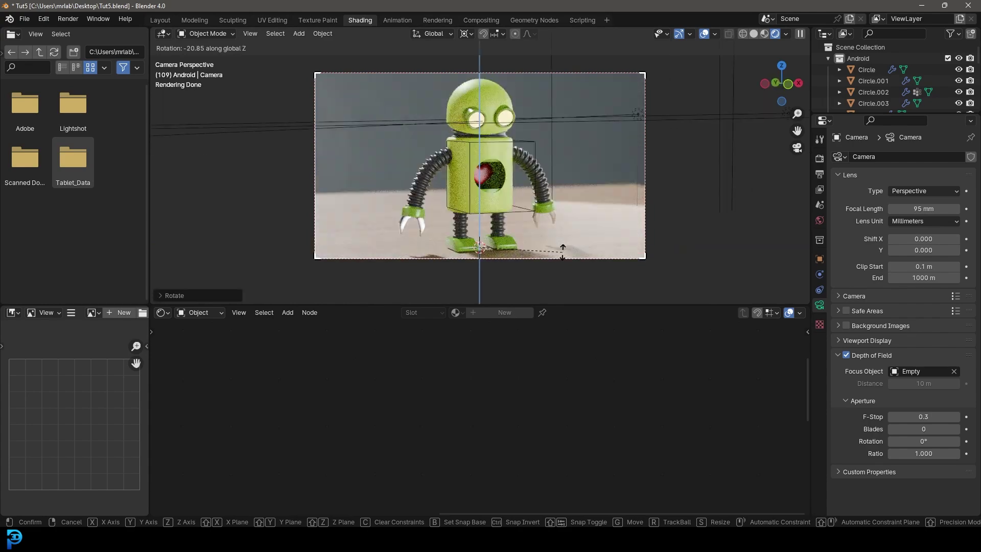
left_click(601, 214)
key("r")
key("z")
left_click(605, 229)
key("g")
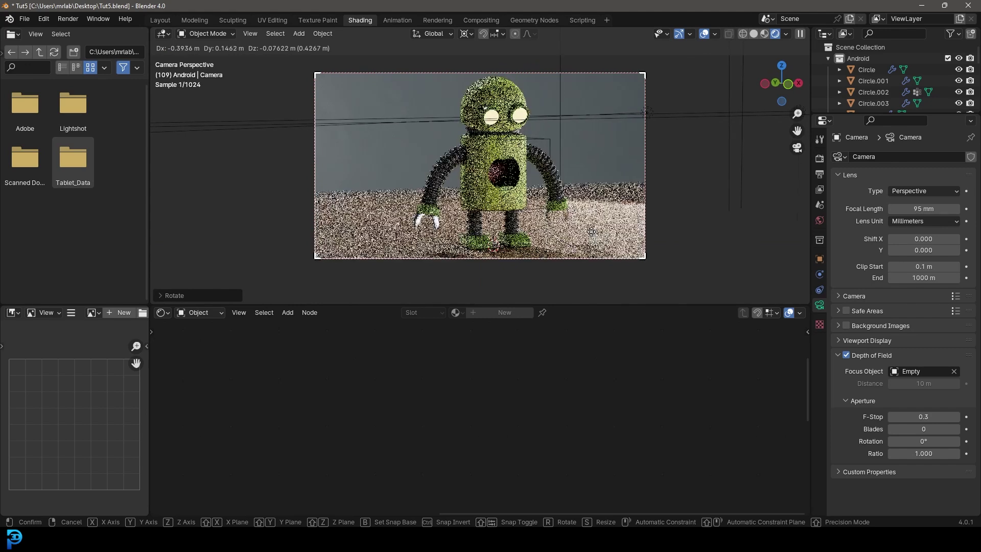
left_click(510, 177)
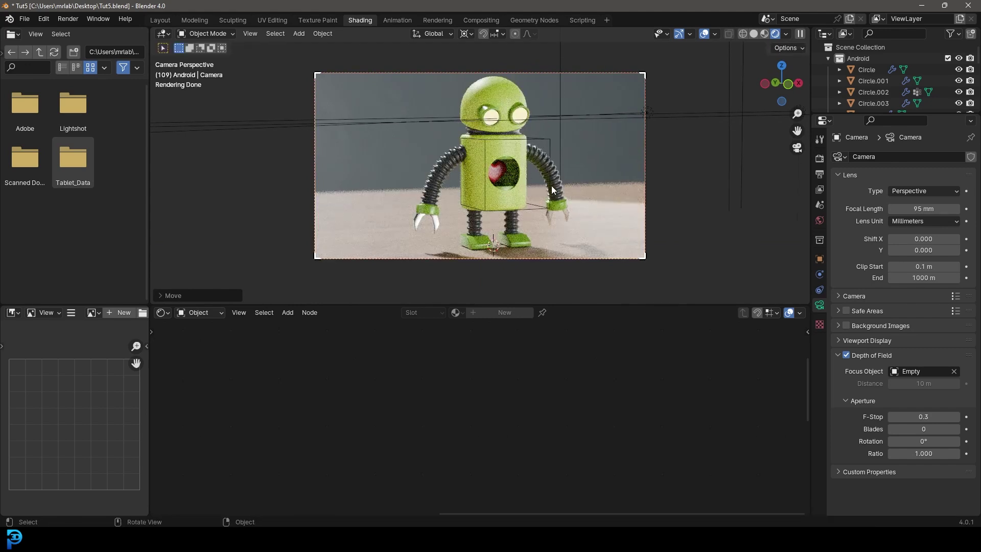
key("g")
left_click(591, 207)
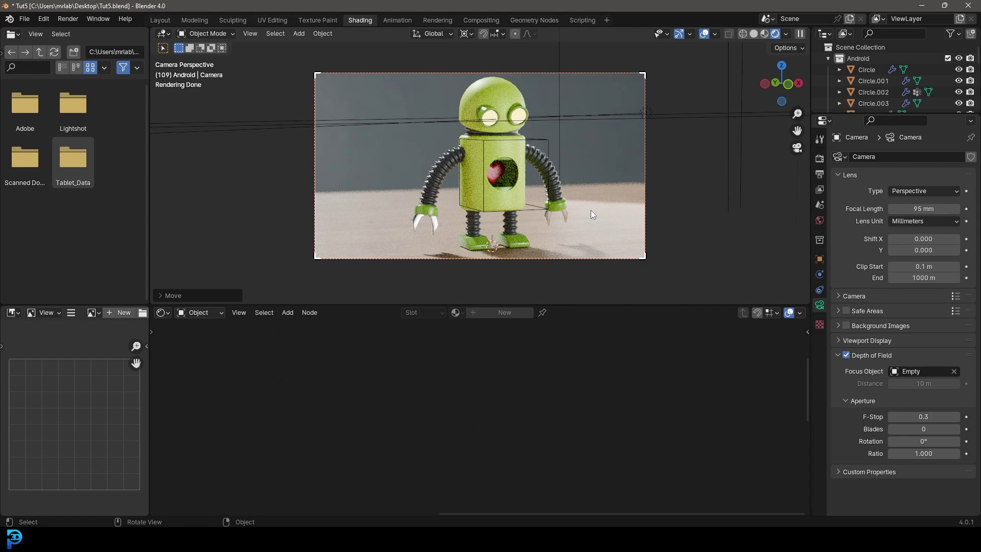
Switch the viewport to solid shading, save Tut5.blend, and fit the camera frame
key("z")
left_click(672, 211)
key("ctrl+s")
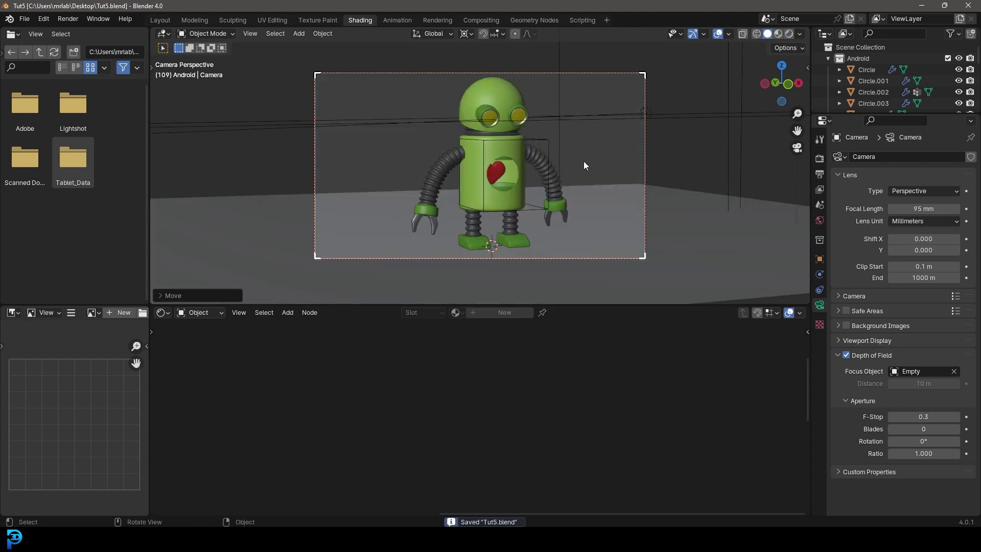
key("Home")
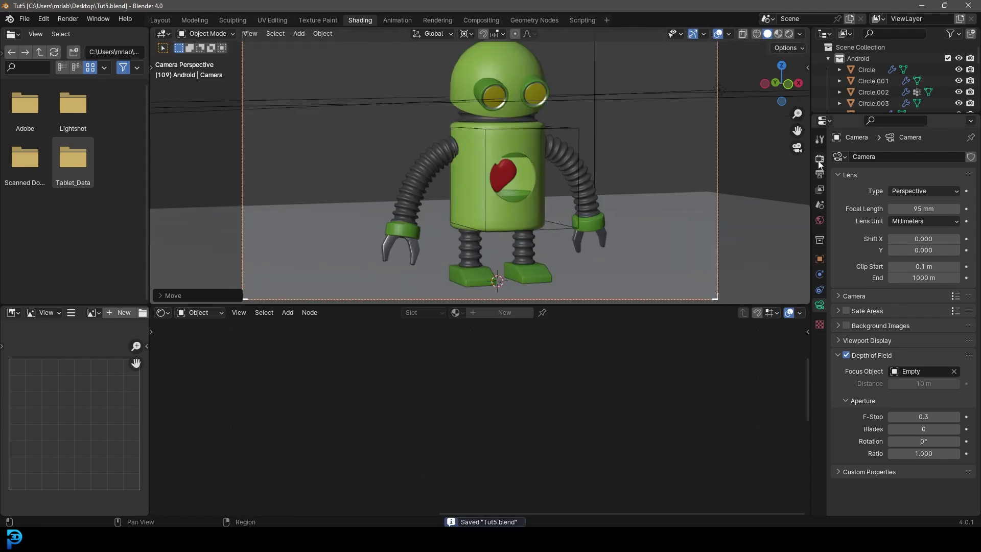
Enable Motion Blur in the Render Properties
left_click(819, 159)
scroll(879, 317, "down", 2)
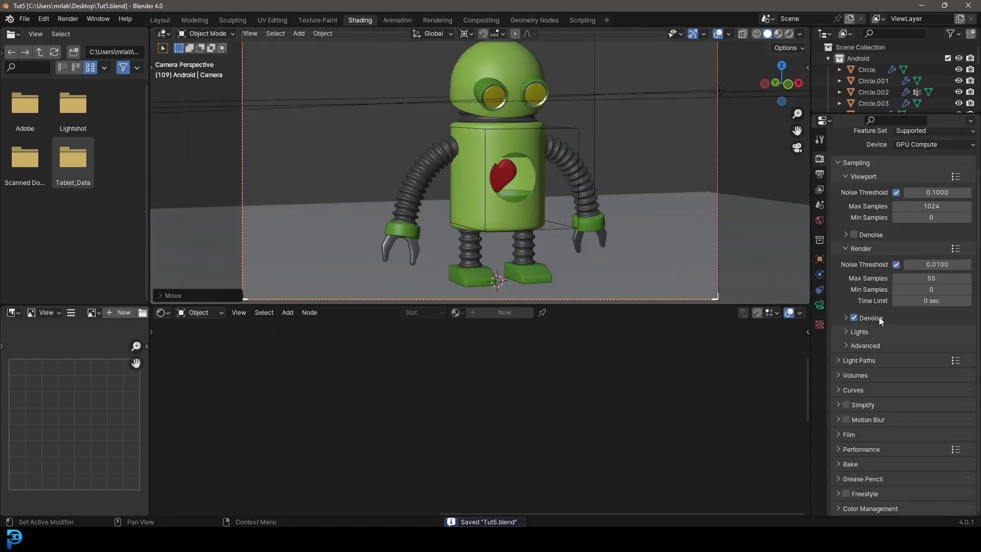
left_click(846, 419)
Return to the Layout workspace and save the project as Tut6.blend
left_click(160, 20)
key("ctrl+s")
key("ctrl+s")
middle_click_drag(427, 193, 453, 184, "shift")
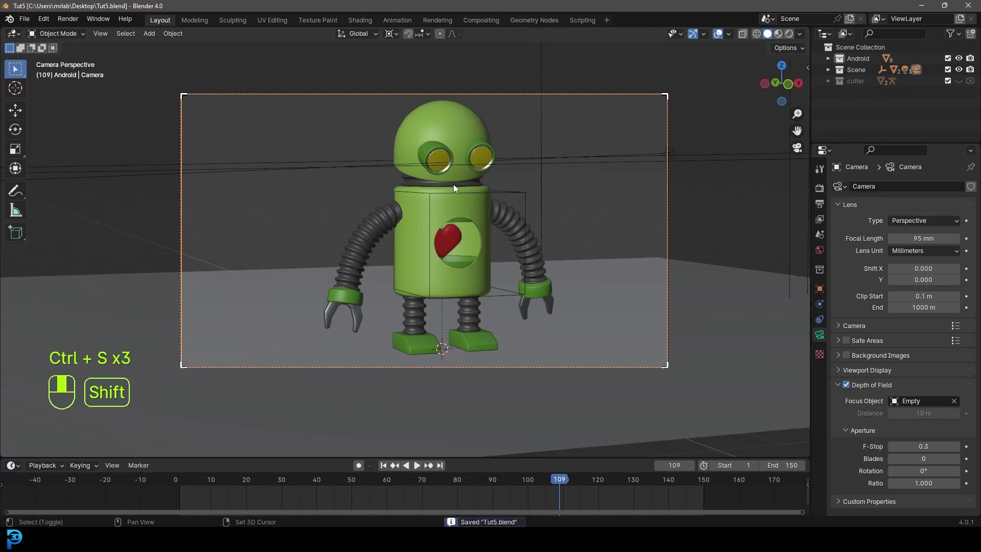
left_click(70, 19)
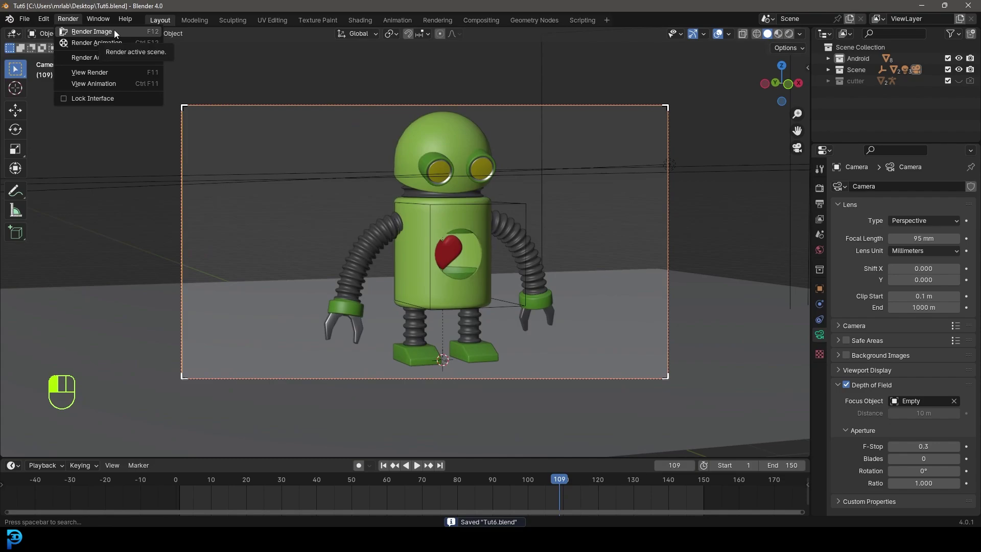
Render frame 109 as a still, zoom in to inspect the robot, then close the render window
left_click(91, 31)
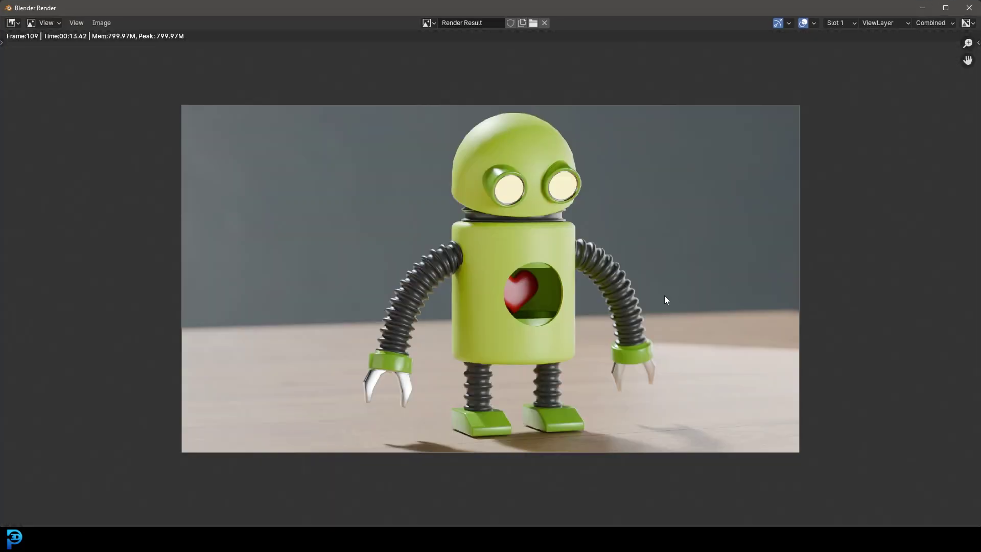
scroll(633, 307, "down", 2)
scroll(538, 267, "up", 4)
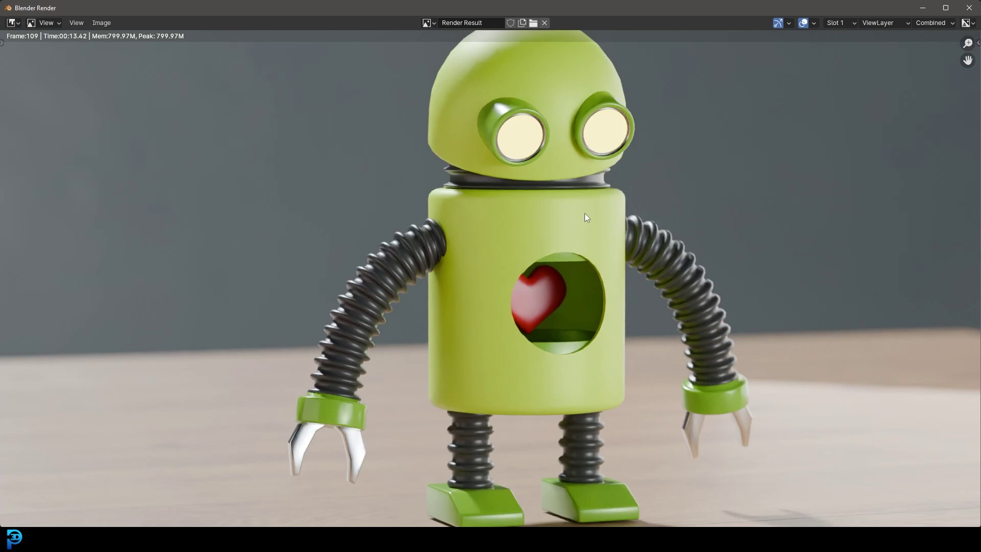
scroll(585, 214, "down", 2)
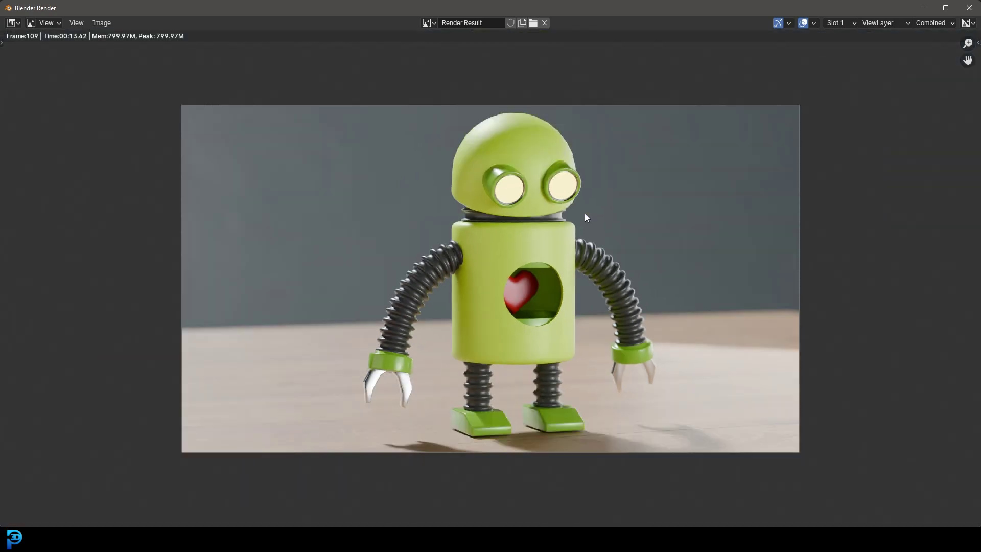
left_click(979, 8)
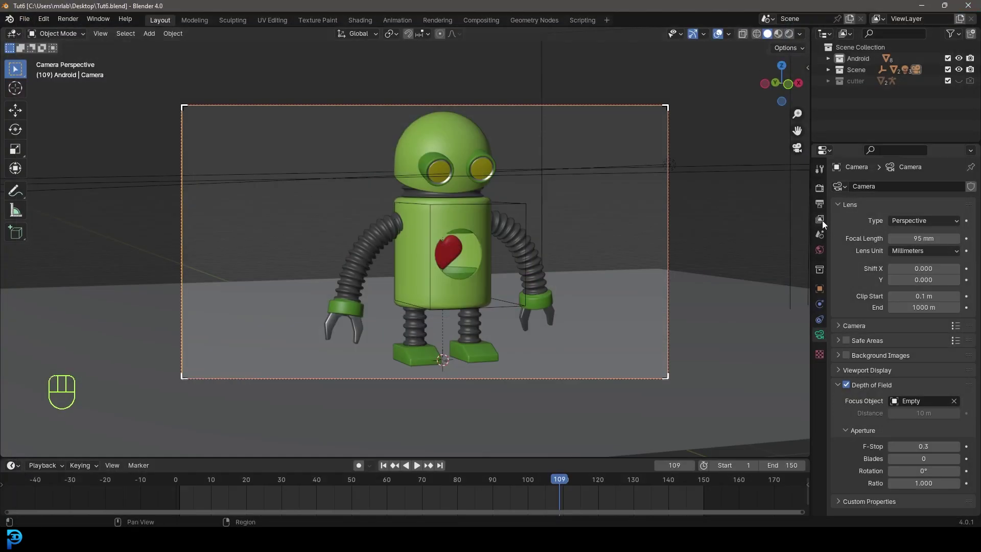
Set the render output folder to the Desktop in Output Properties
left_click(820, 204)
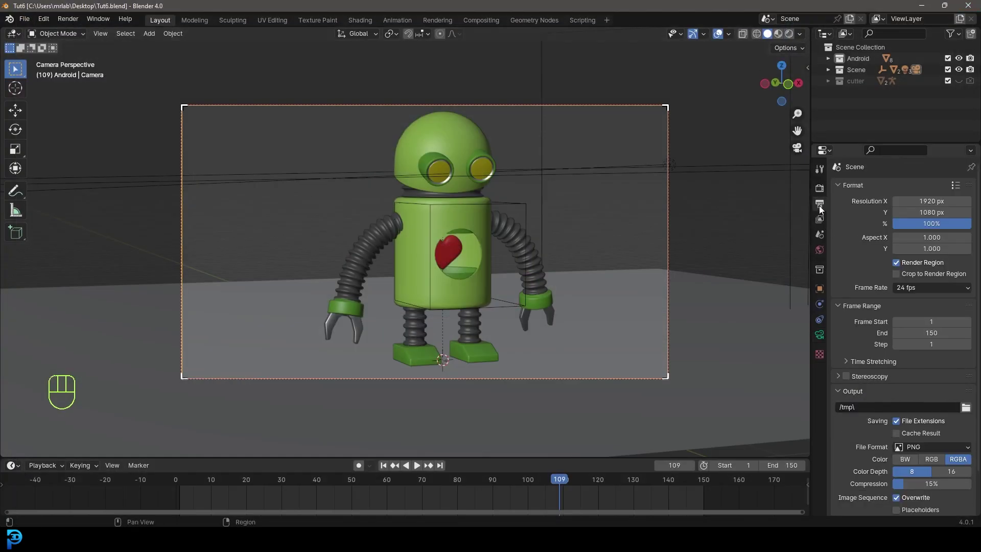
left_click(966, 408)
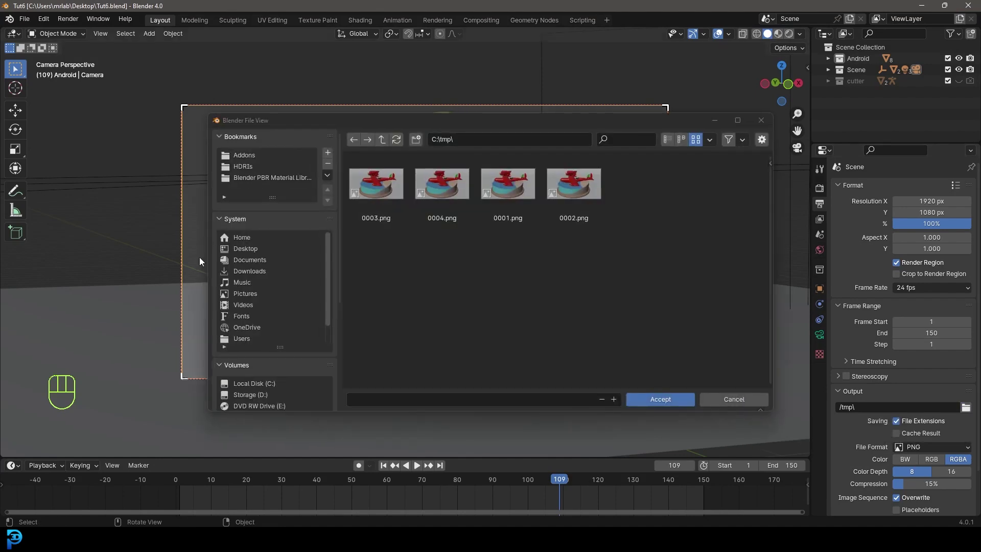
left_click(250, 248)
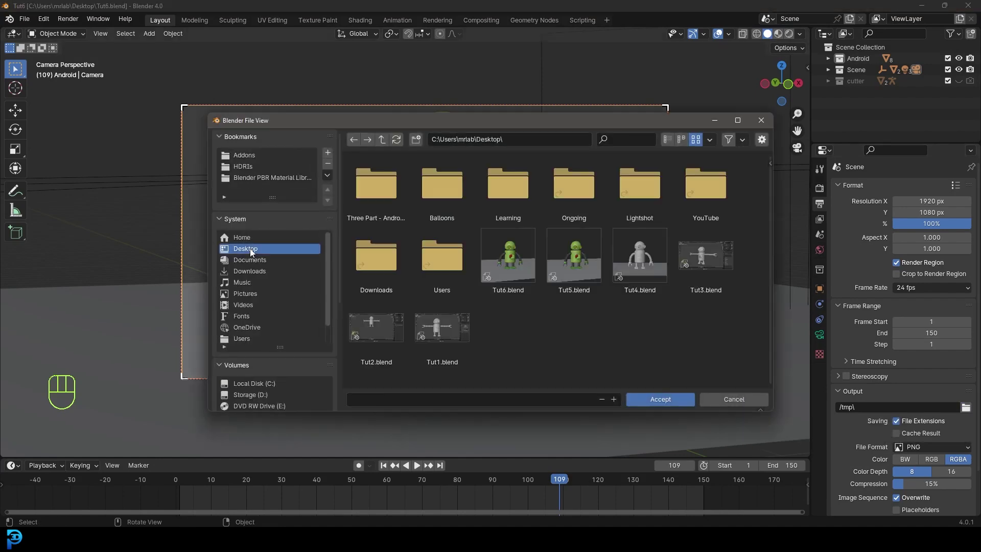
left_click(655, 399)
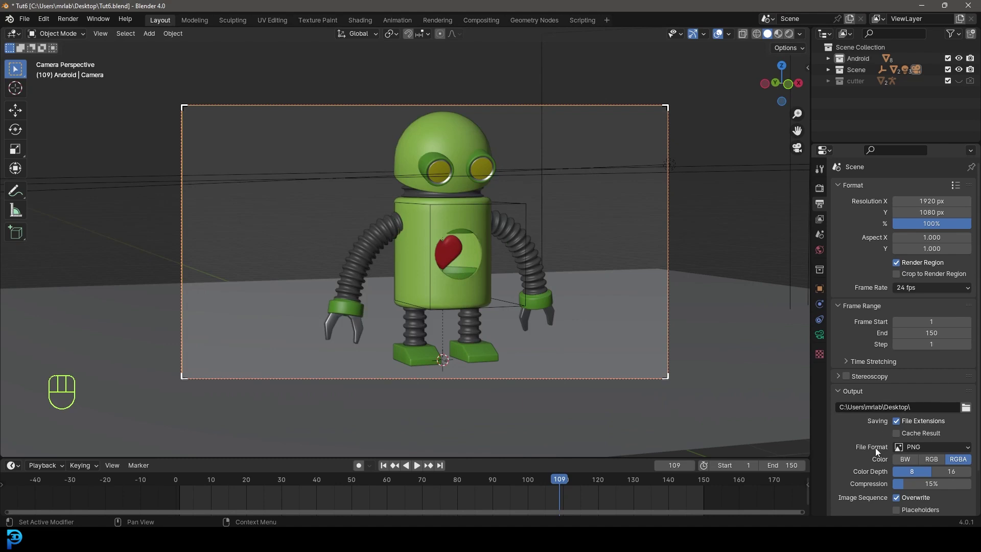
Change the output format to FFmpeg Video with an MPEG-4 container and save Tut6.blend
scroll(876, 448, "down", 2)
left_click(925, 425)
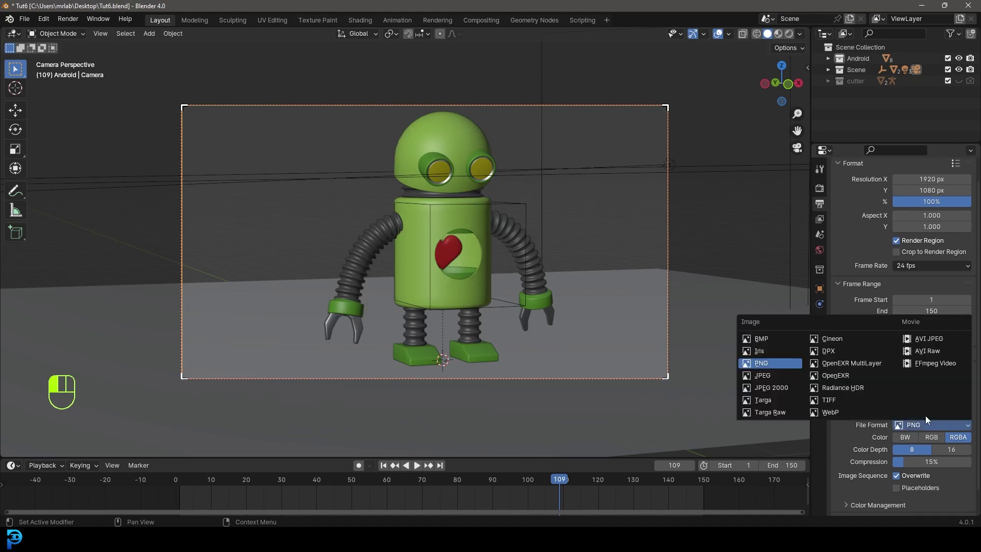
left_click(935, 364)
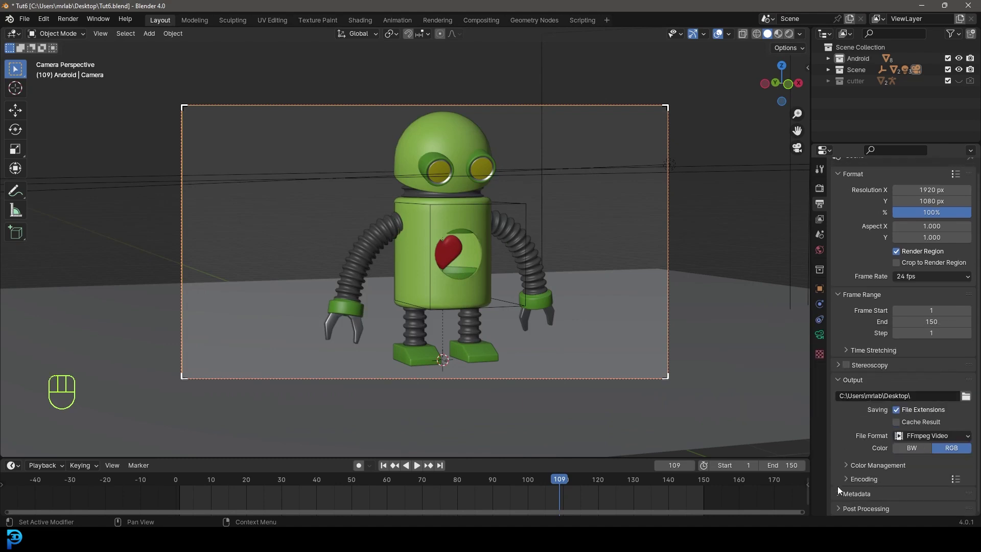
left_click(855, 479)
scroll(900, 459, "down", 6)
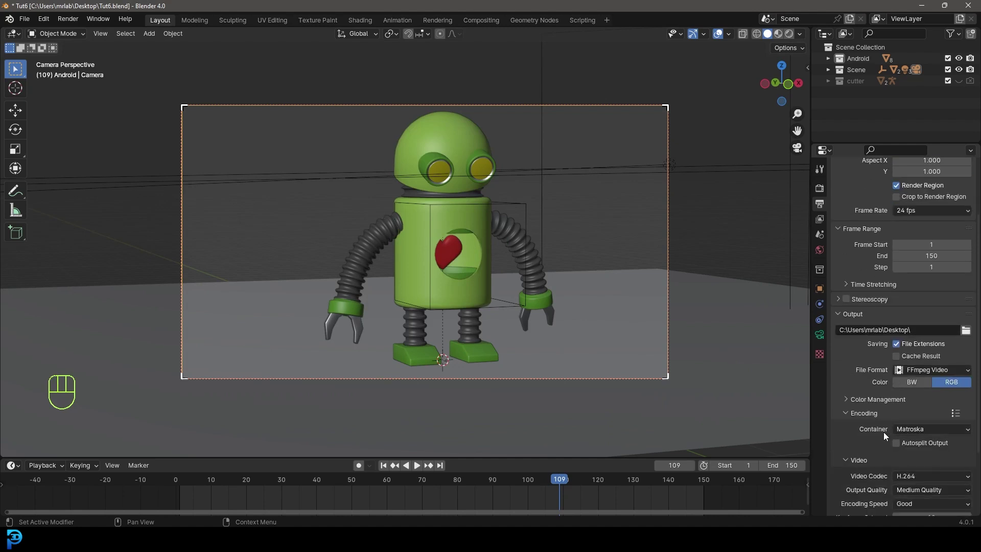
left_click(912, 429)
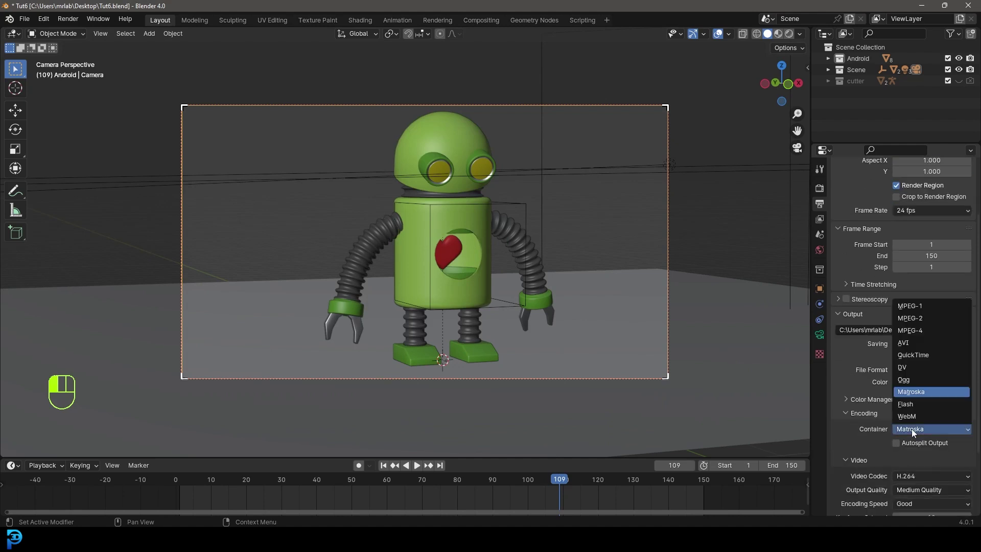
left_click(930, 331)
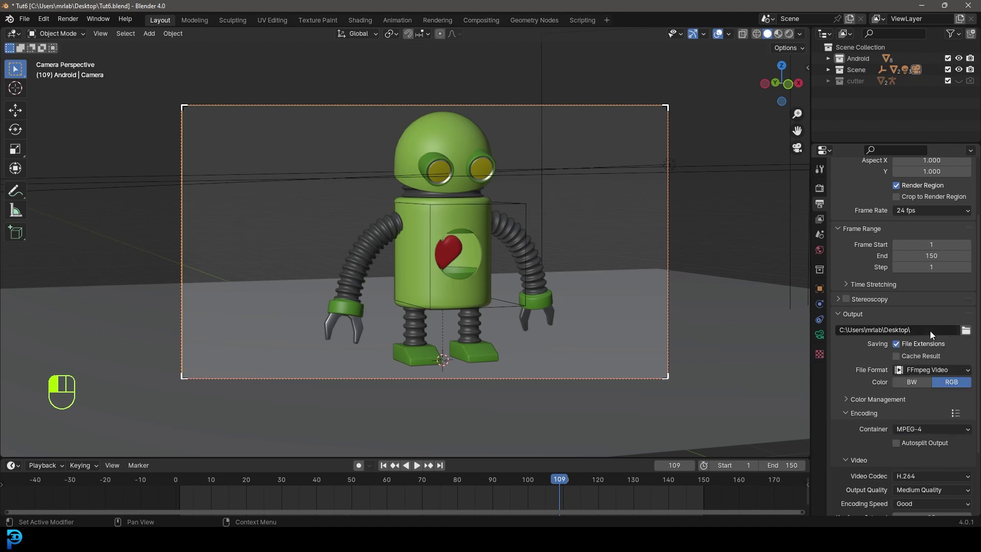
key("ctrl+s")
key("ctrl+s")
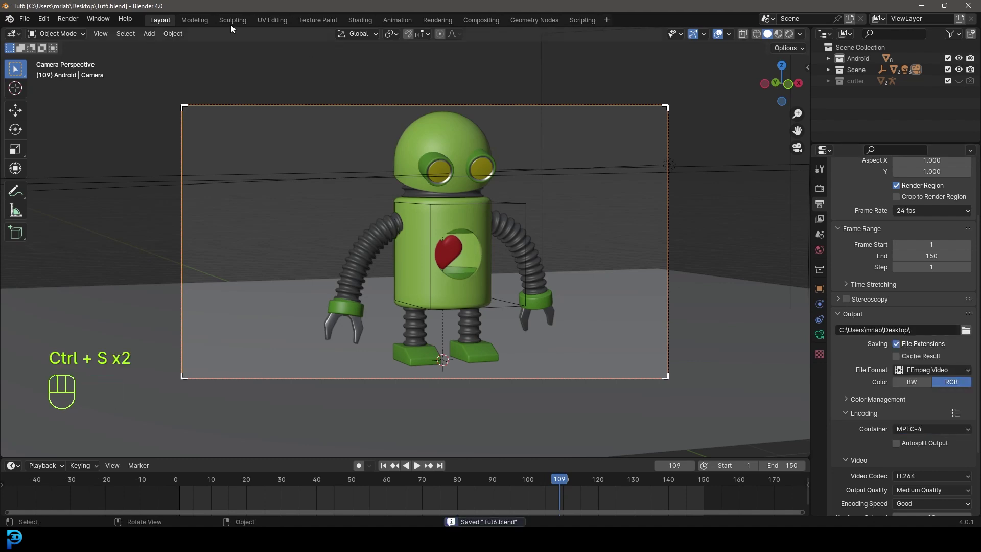
left_click(72, 18)
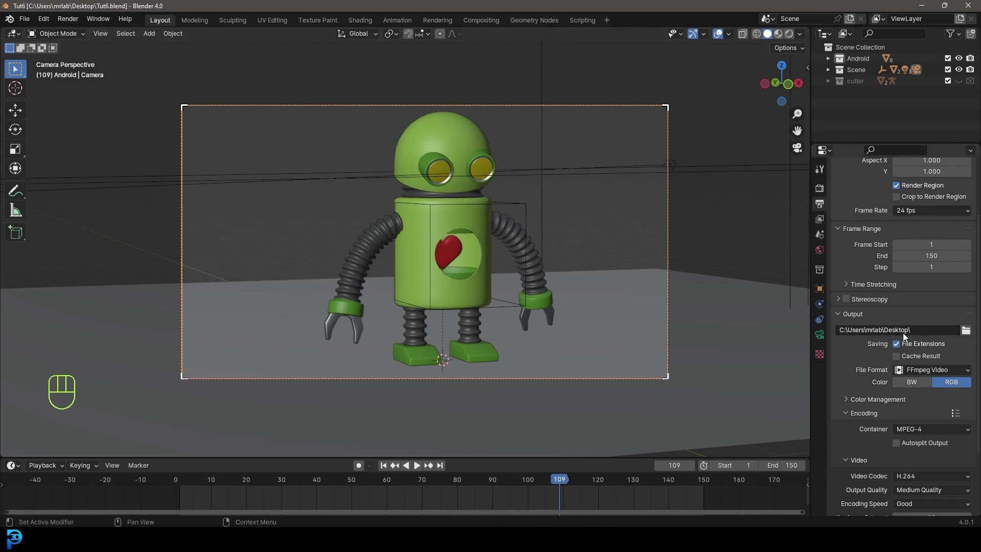
scroll(600, 200, "up", 2)
middle_click_drag(548, 190, 553, 217, "shift")
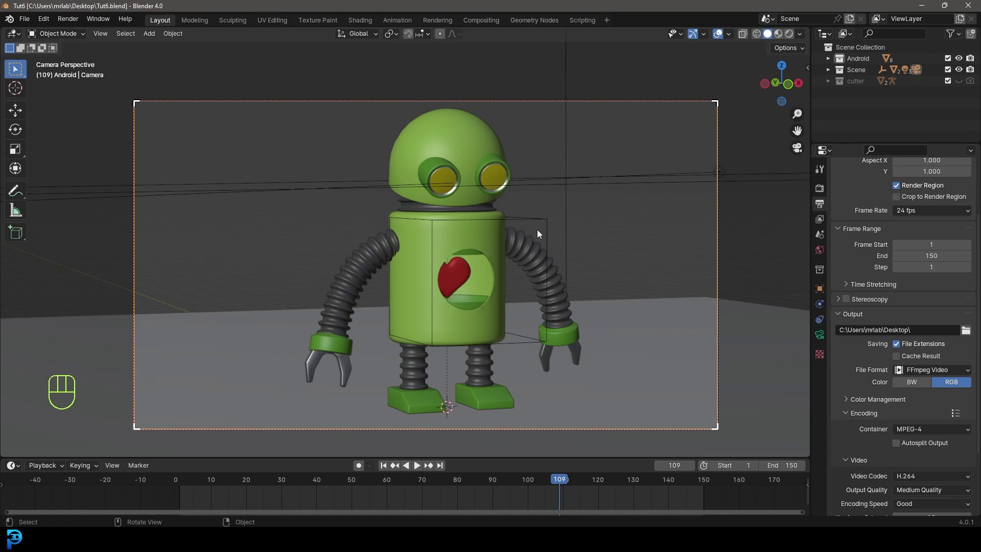
Switch the camera view to Rendered shading to preview the robot on the wooden floor
key("z")
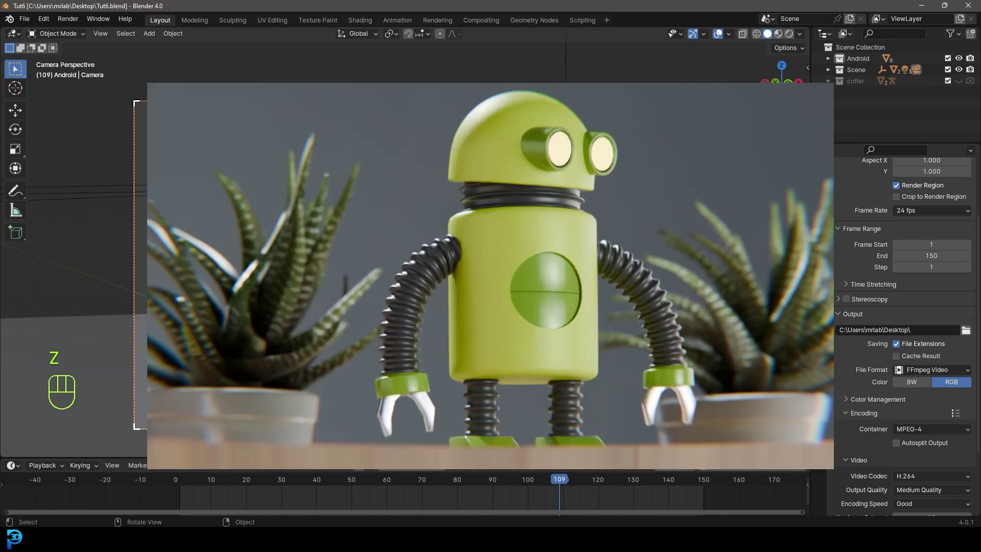